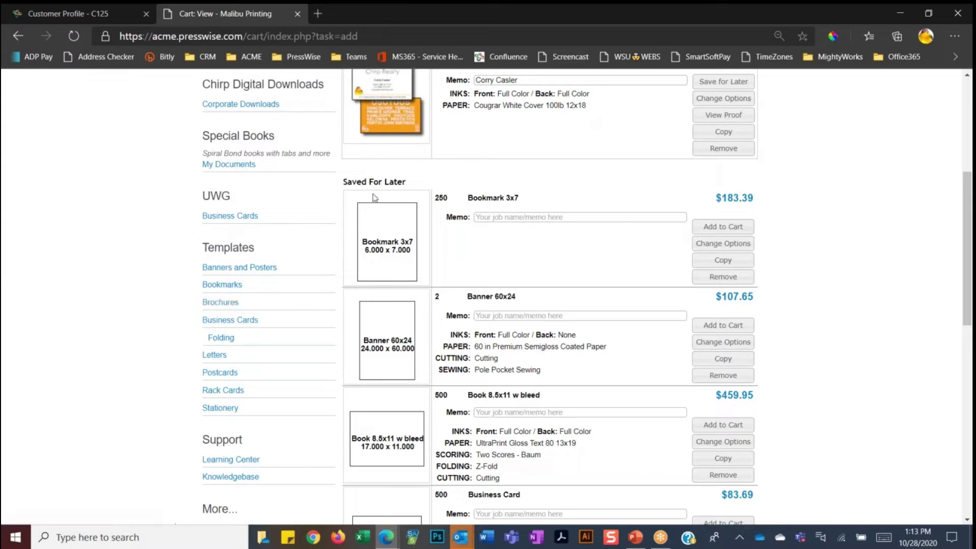
# - Browse the Brochures templates and the Chirp Exclusive Listings in the catalog
pyautogui.click(221, 304)
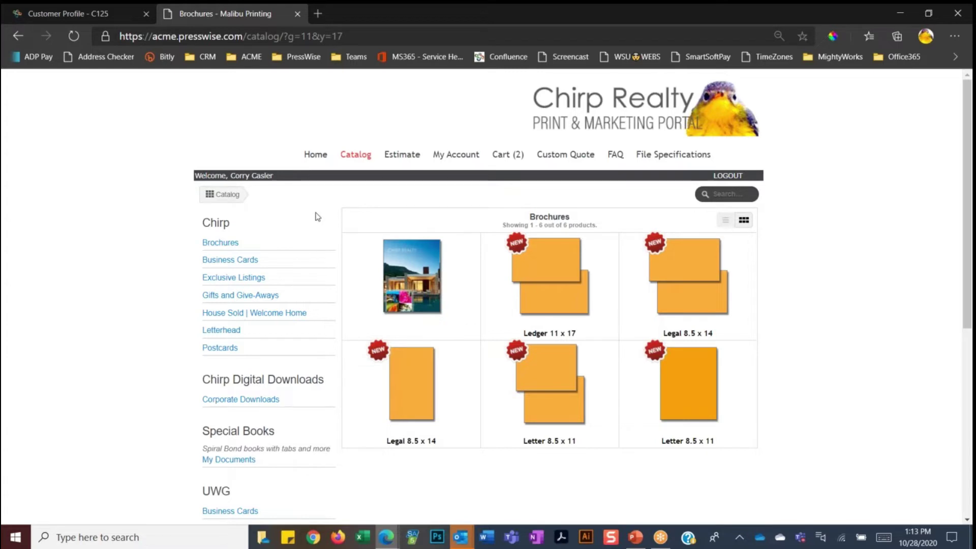
pyautogui.click(242, 278)
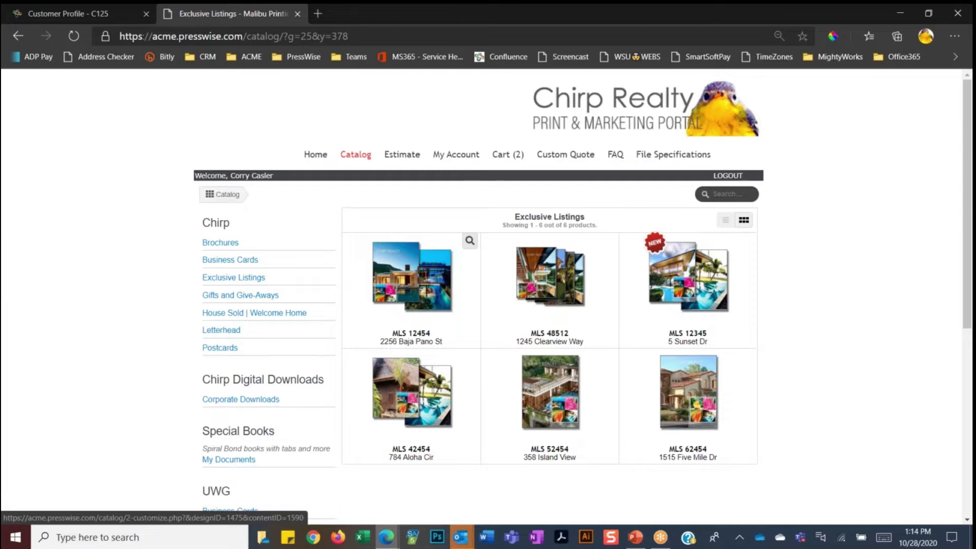
# - Check out the cart, shipping to the customer's own address with Standard 3-Day turnaround and UPS Ground delivery
pyautogui.click(500, 156)
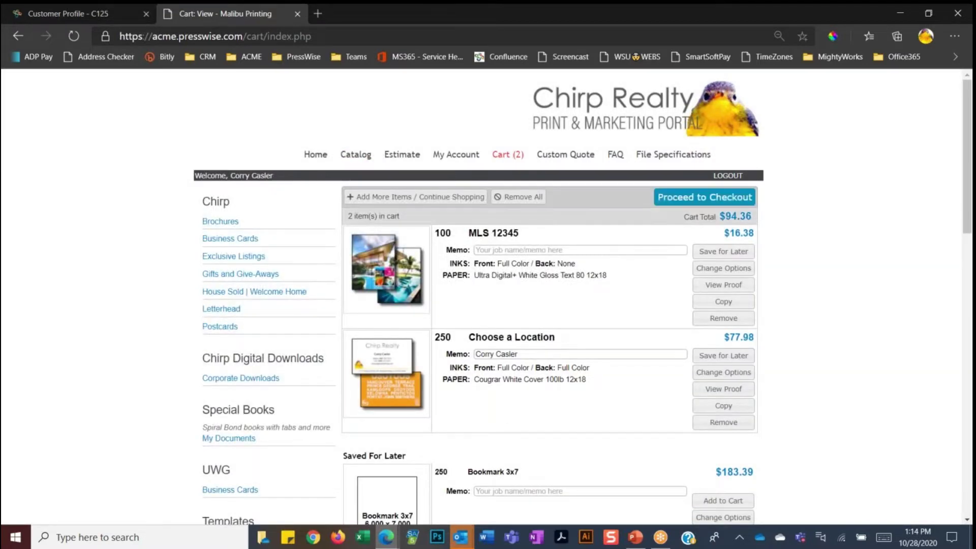
pyautogui.click(732, 201)
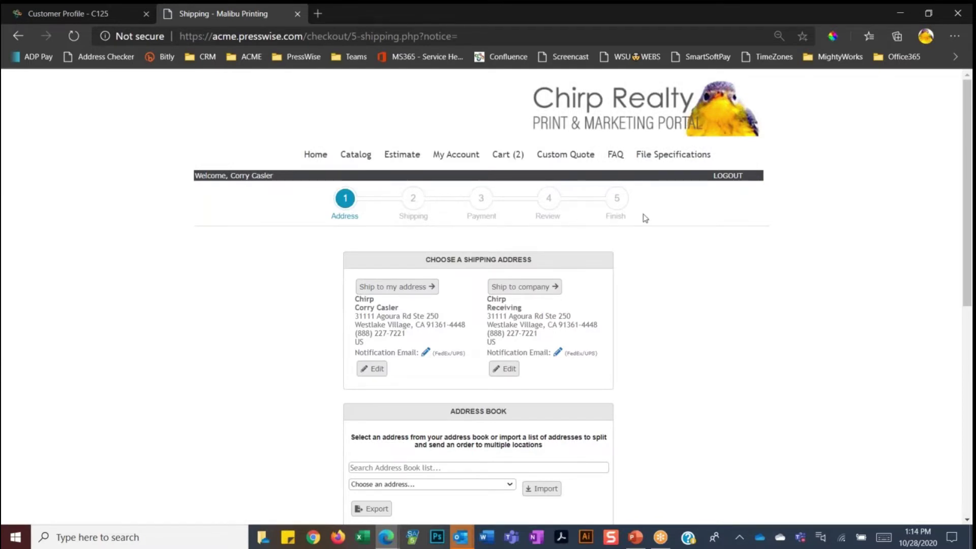
pyautogui.scroll(-1, 295, 291)
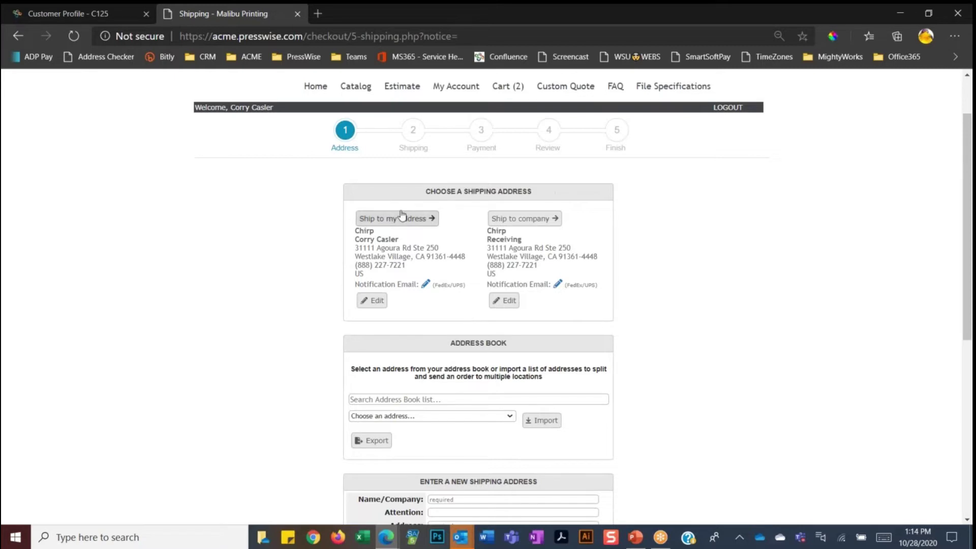
pyautogui.click(385, 223)
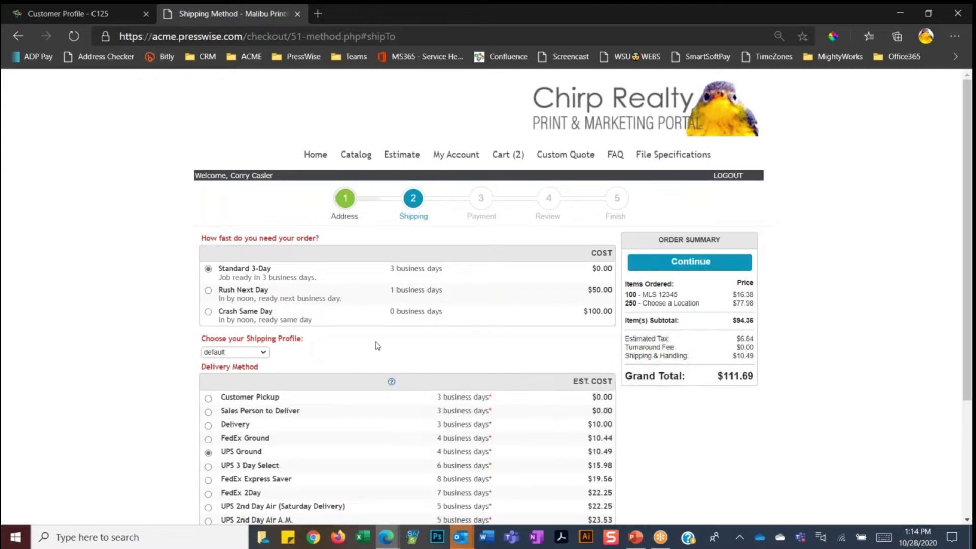
pyautogui.scroll(-3, 379, 335)
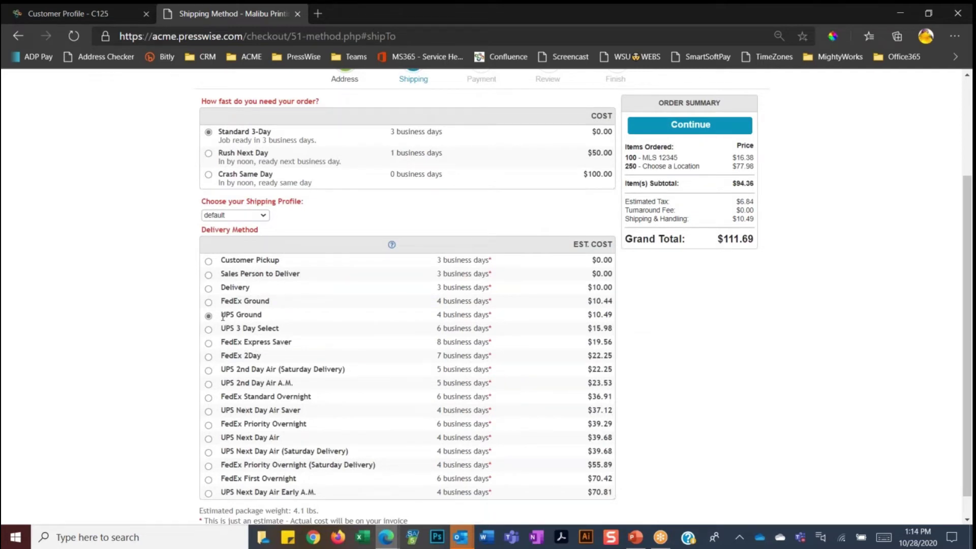
pyautogui.click(710, 129)
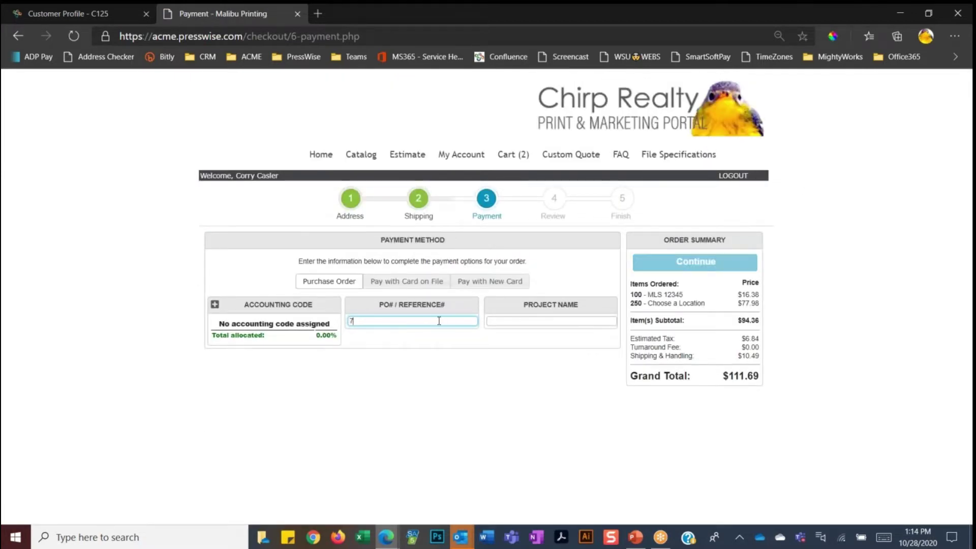
# - Enter a purchase order reference number as payment and place the order
pyautogui.write('756787876')
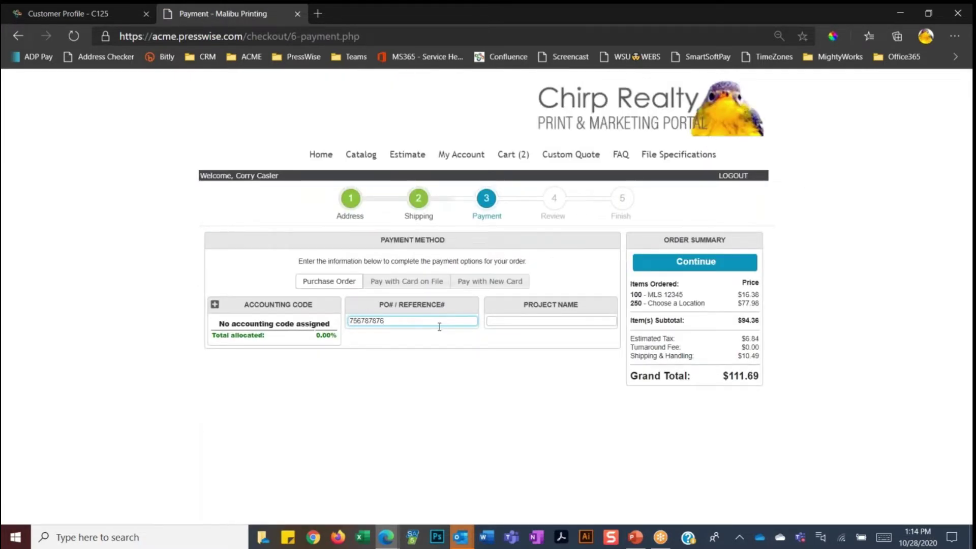
pyautogui.click(691, 262)
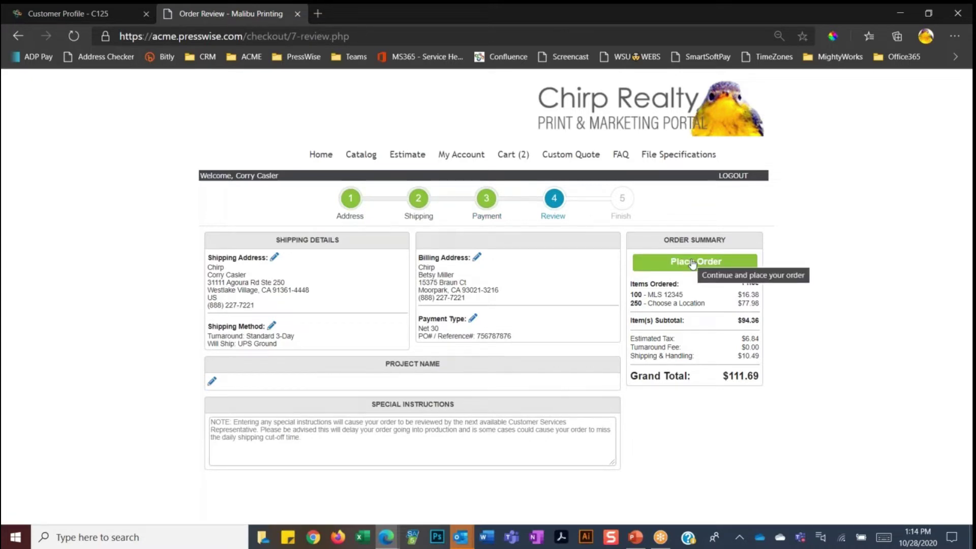
pyautogui.click(692, 261)
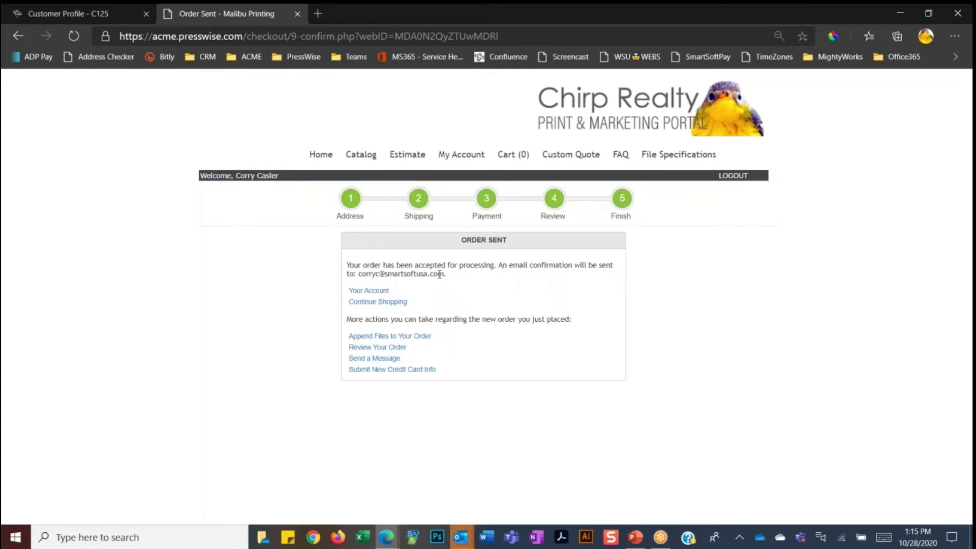
# - Open the account's orders list and examine the status of the recent orders, including the Baby Shower stationery order
pyautogui.click(463, 155)
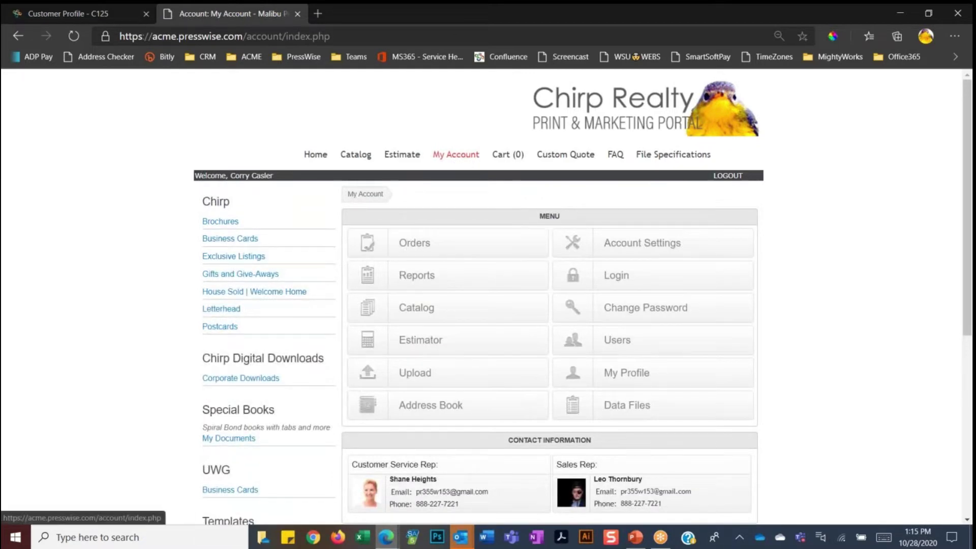
pyautogui.click(421, 244)
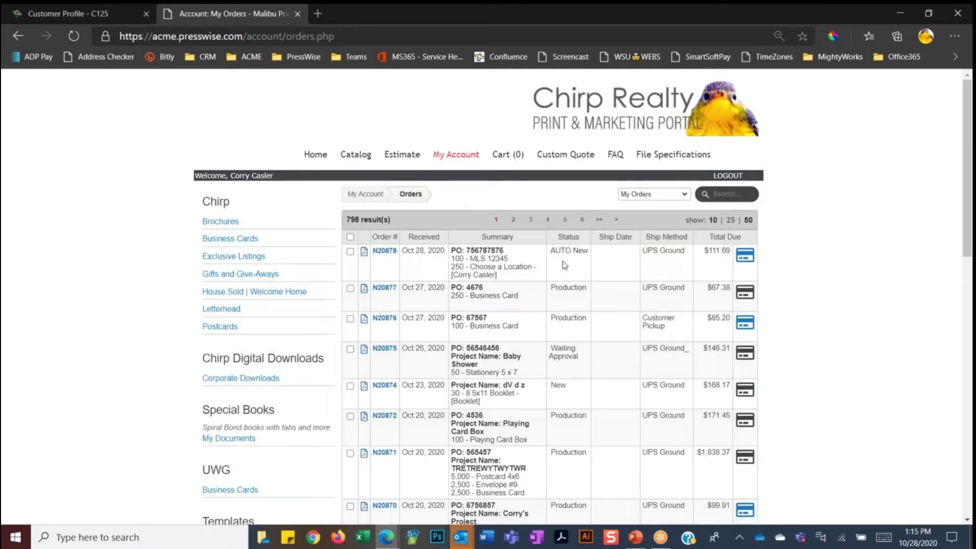
pyautogui.scroll(-1, 565, 265)
pyautogui.scroll(-2, 555, 313)
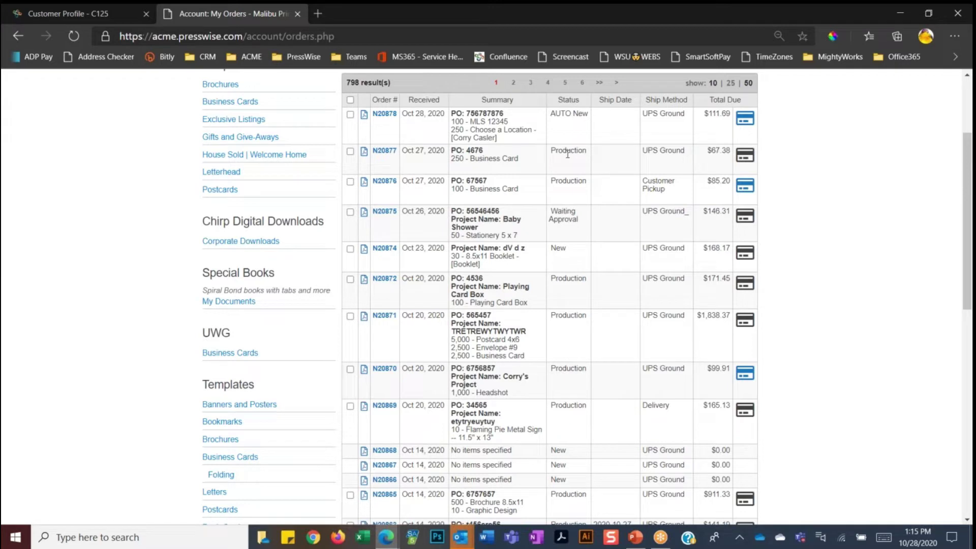
pyautogui.moveTo(551, 209); pyautogui.dragTo(594, 224)
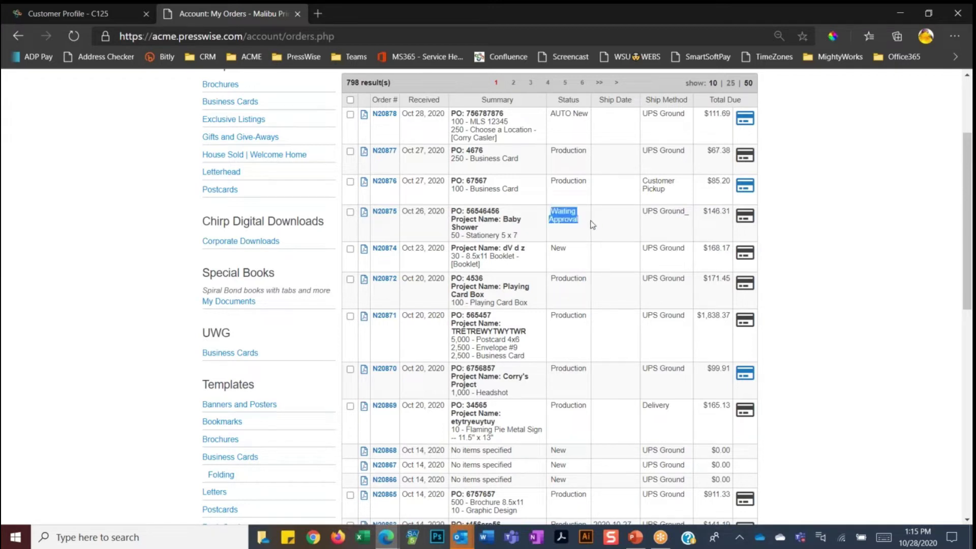
pyautogui.click(585, 232)
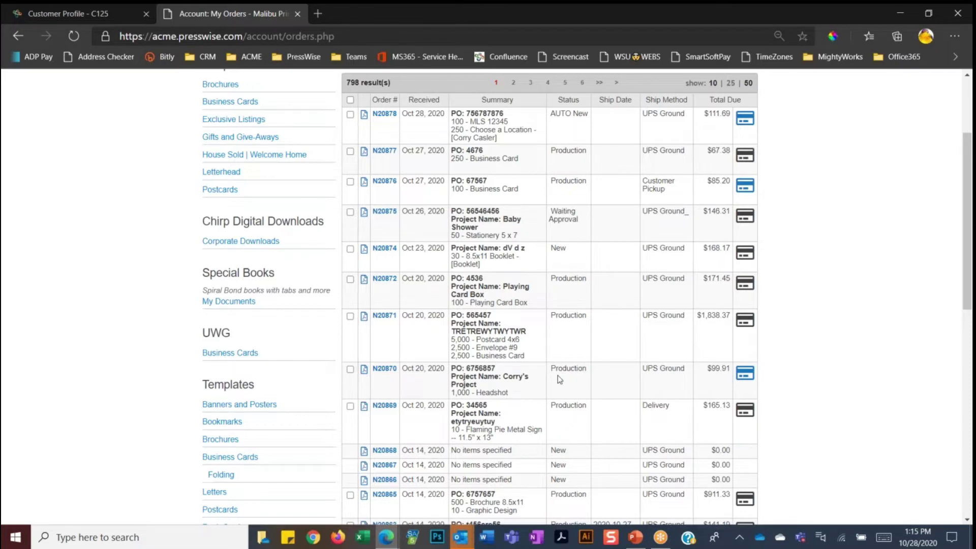
pyautogui.scroll(-3, 559, 379)
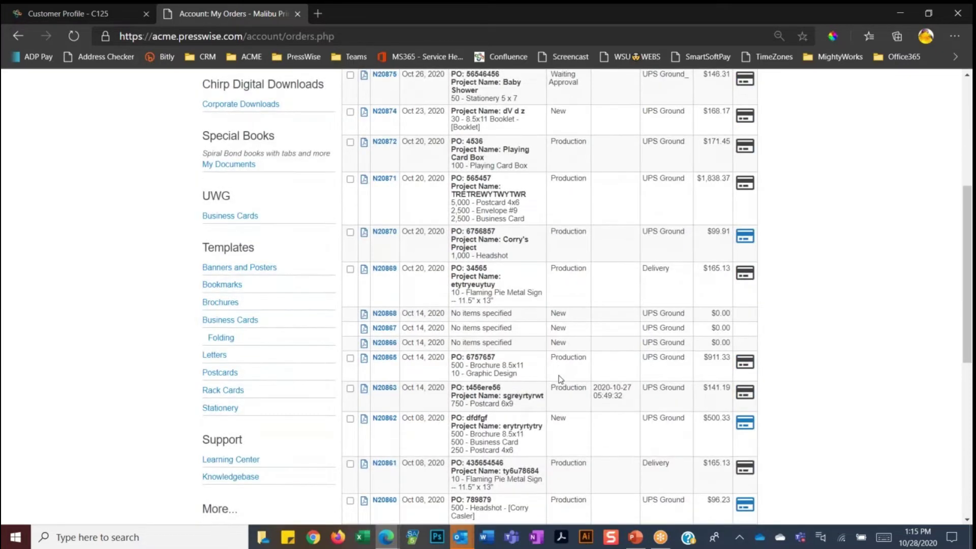
pyautogui.scroll(6, 560, 375)
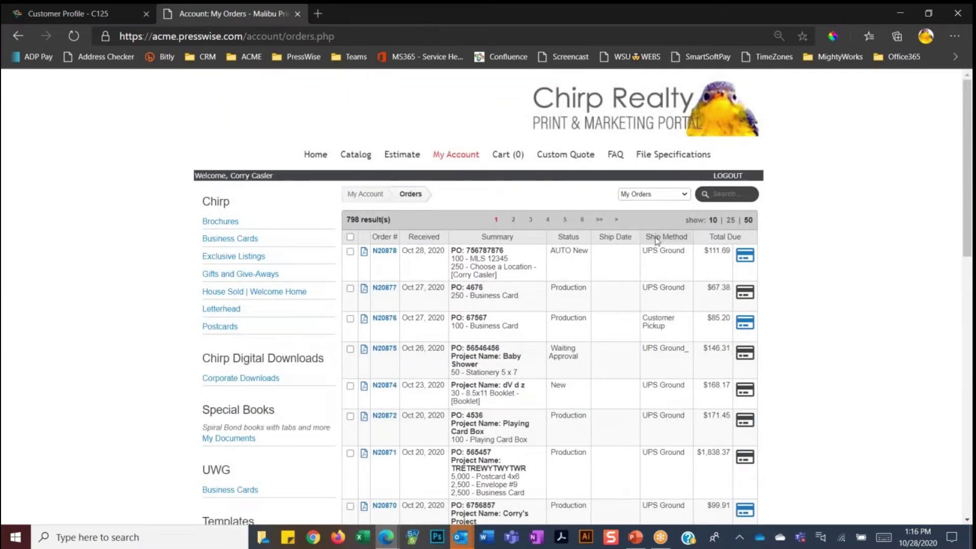
# - Filter the orders to Closed and review the shipment tracking of the 500 Brochure 8.5x11 order from Jan 13, 2020
pyautogui.click(672, 194)
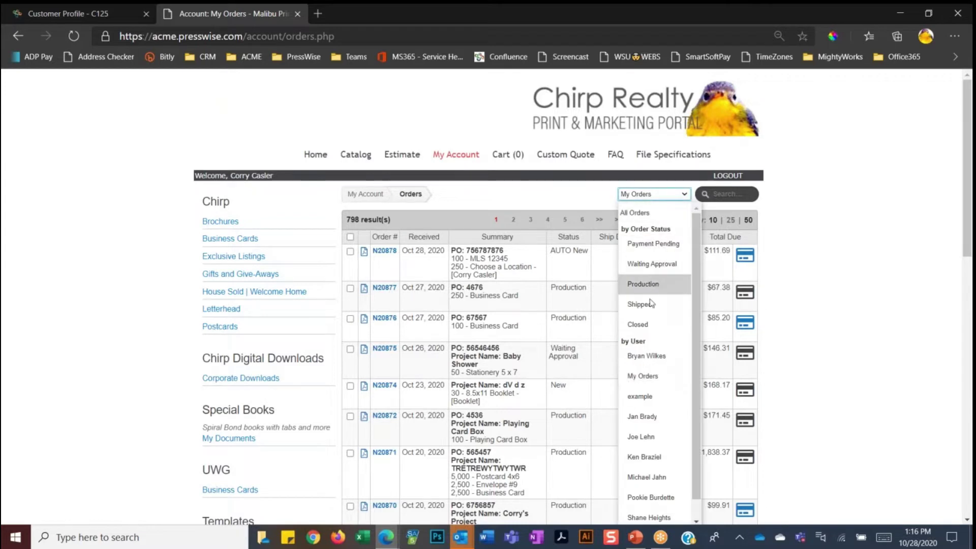
pyautogui.click(647, 325)
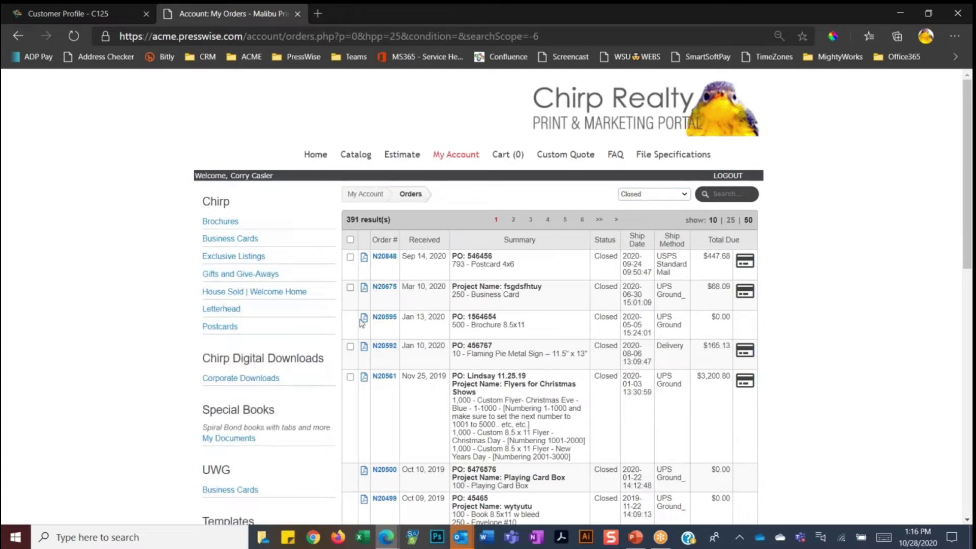
pyautogui.click(384, 318)
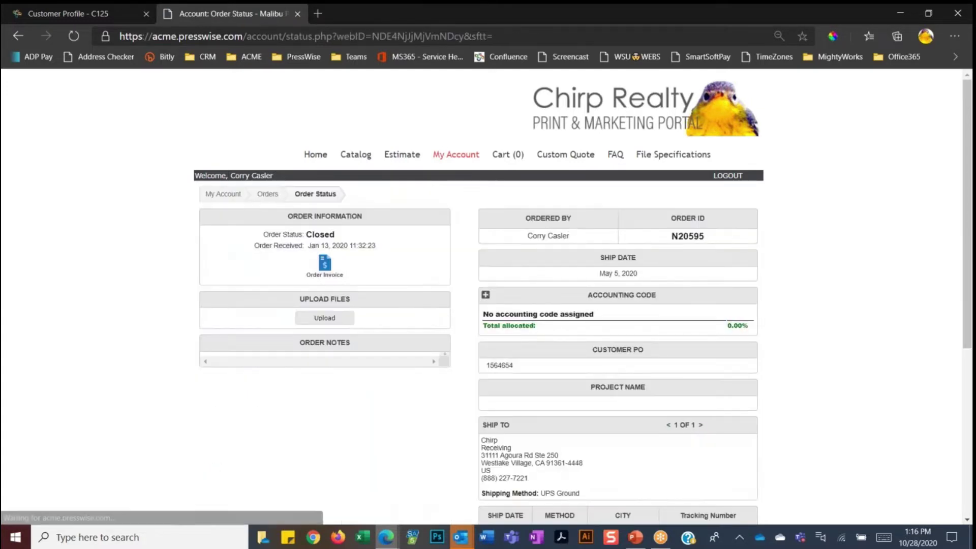
pyautogui.scroll(-3, 404, 336)
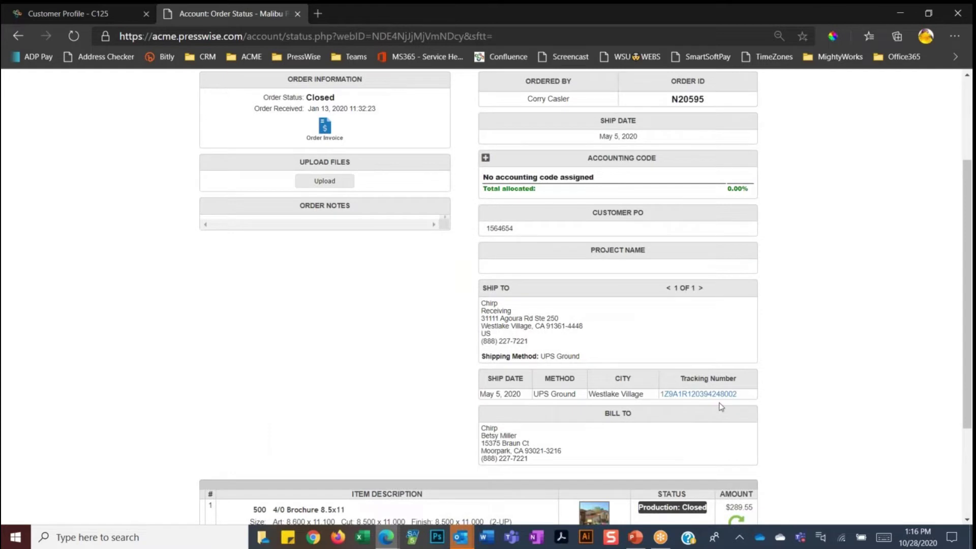
pyautogui.scroll(-1, 692, 392)
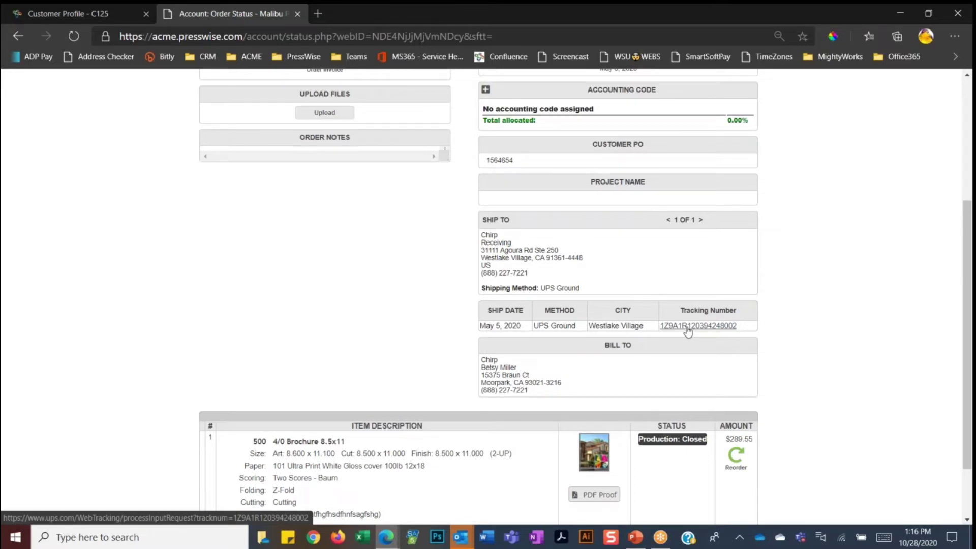
pyautogui.scroll(2, 688, 331)
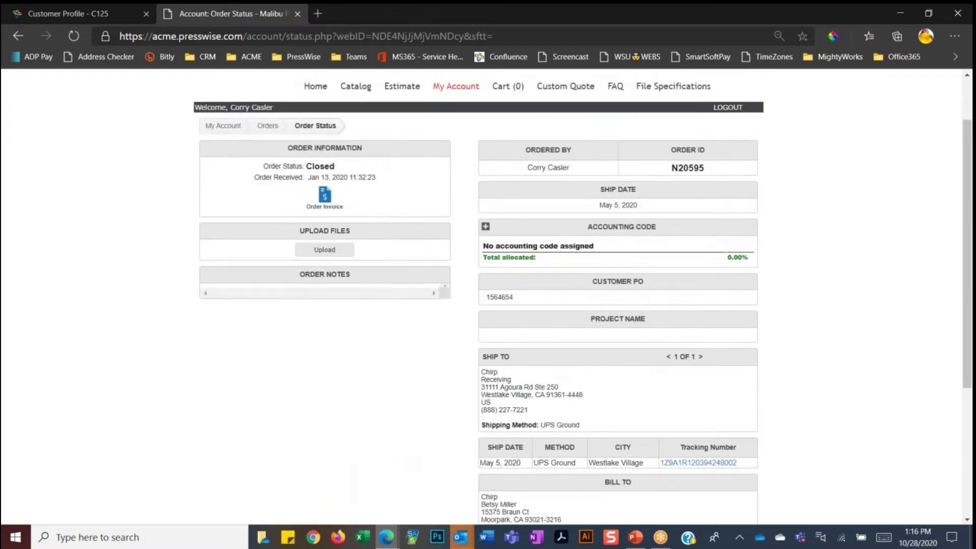
# - Download the brochure order's invoice PDF, review it and close it
pyautogui.click(323, 197)
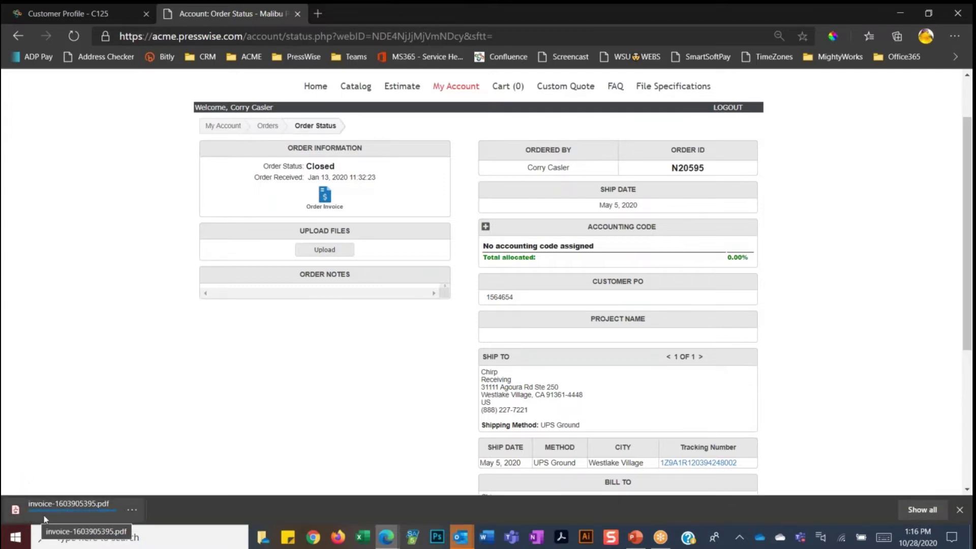
pyautogui.click(42, 516)
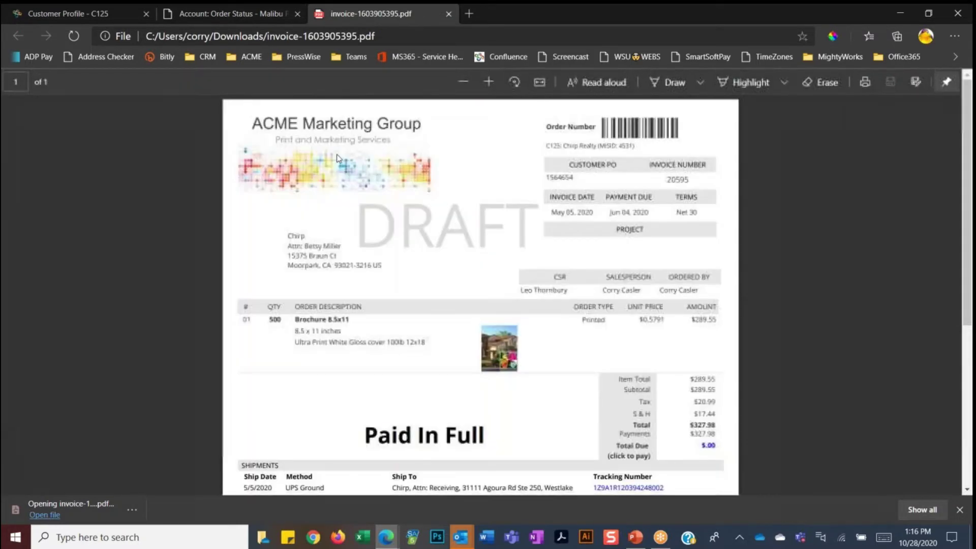
pyautogui.scroll(-1, 442, 300)
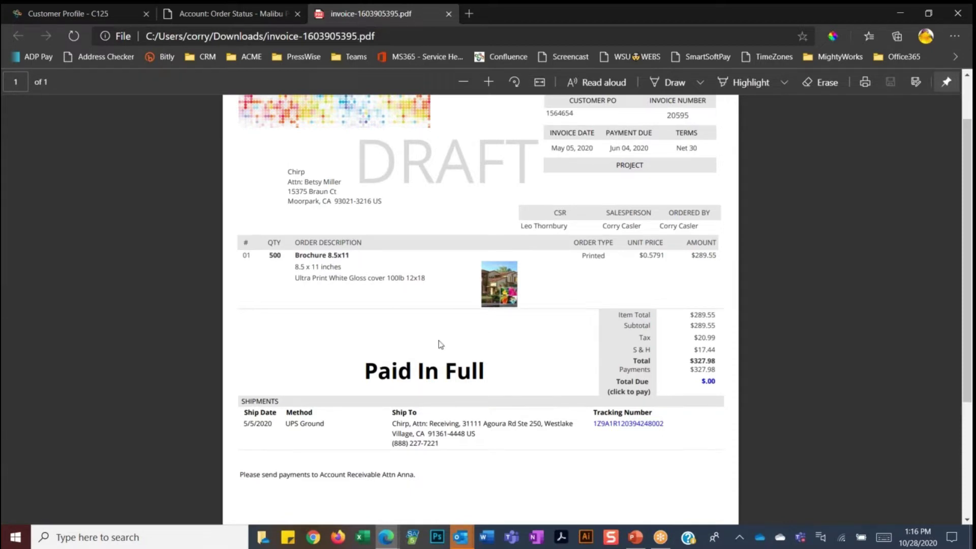
pyautogui.scroll(1, 402, 261)
pyautogui.hotkey('ctrl', 'w')
# - Return to the account's full orders list and search it for "sign"
pyautogui.click(436, 247)
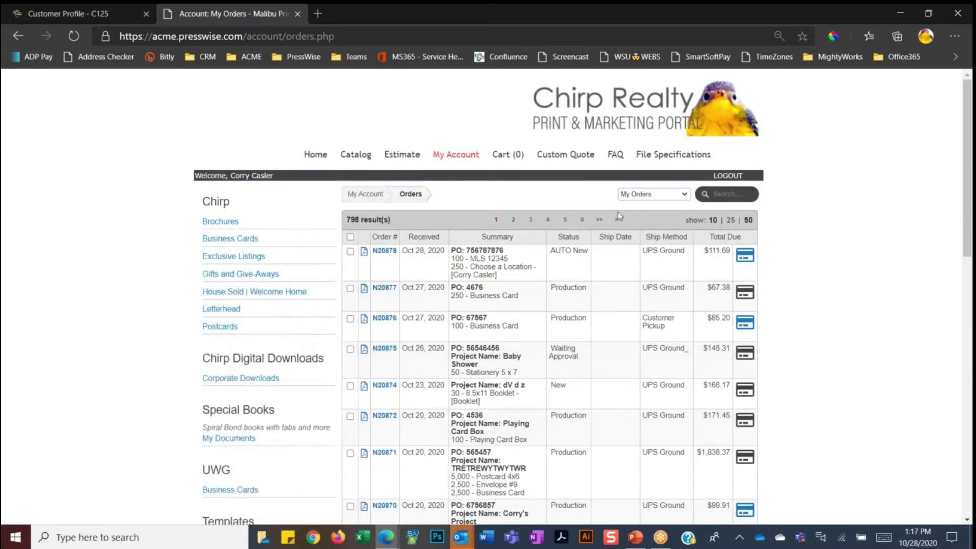
pyautogui.scroll(-15, 632, 315)
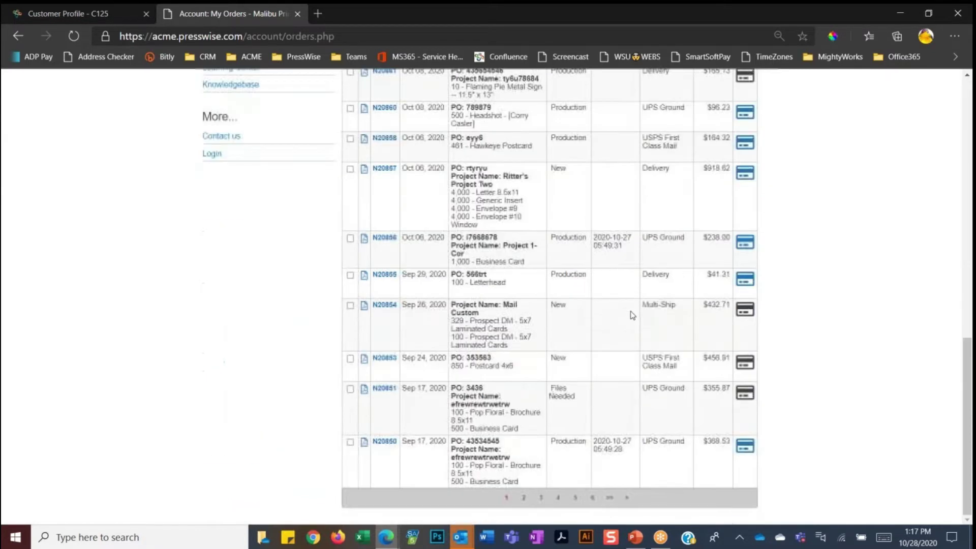
pyautogui.scroll(15, 632, 315)
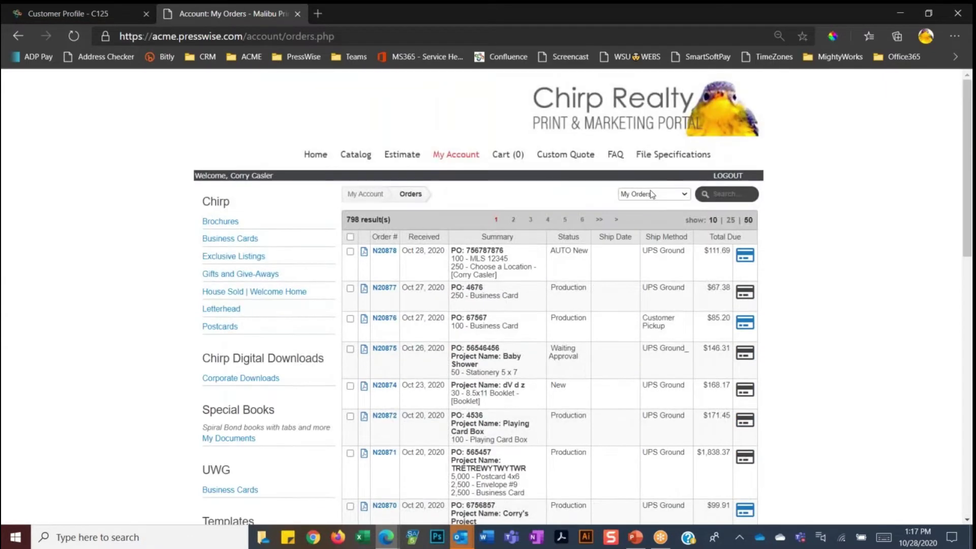
pyautogui.click(730, 193)
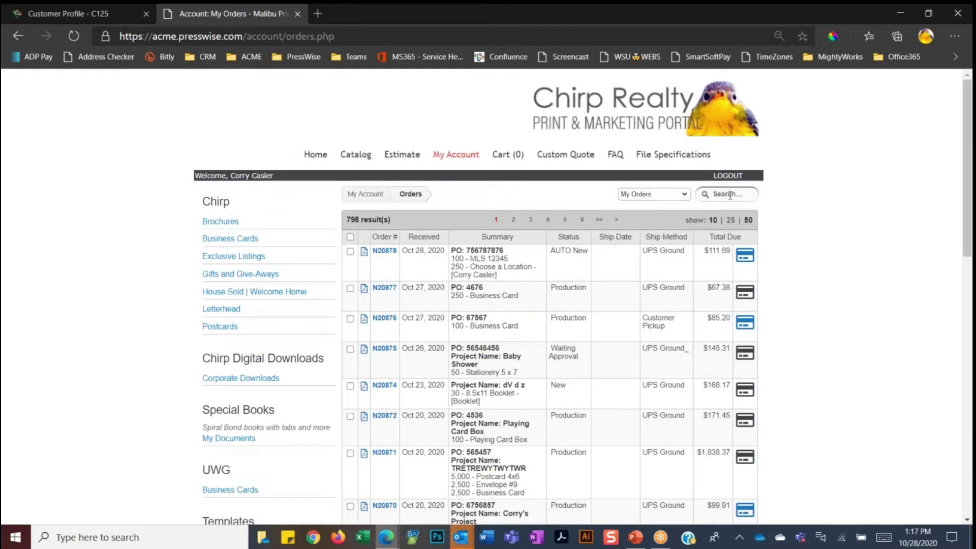
pyautogui.write('sign')
pyautogui.press('Return')
# - Open the Flaming Pie Metal Sign order received Aug 18, 2020 and examine its order information, shipping details and line item
pyautogui.click(385, 397)
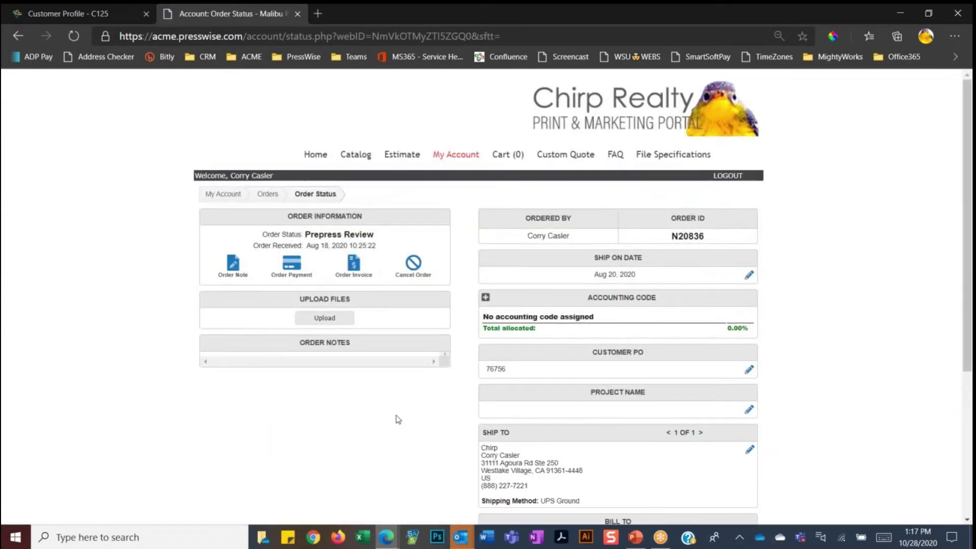
pyautogui.scroll(-5, 397, 419)
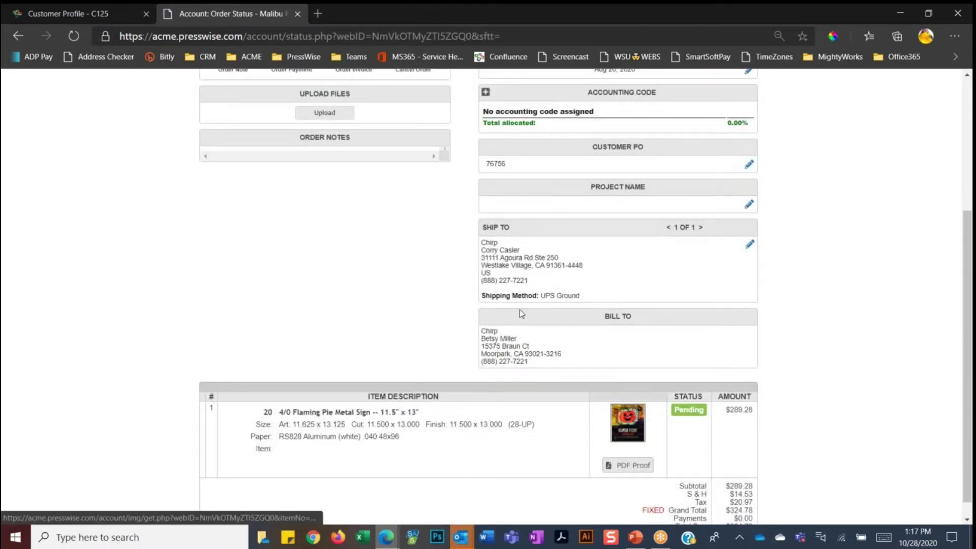
pyautogui.scroll(3, 422, 279)
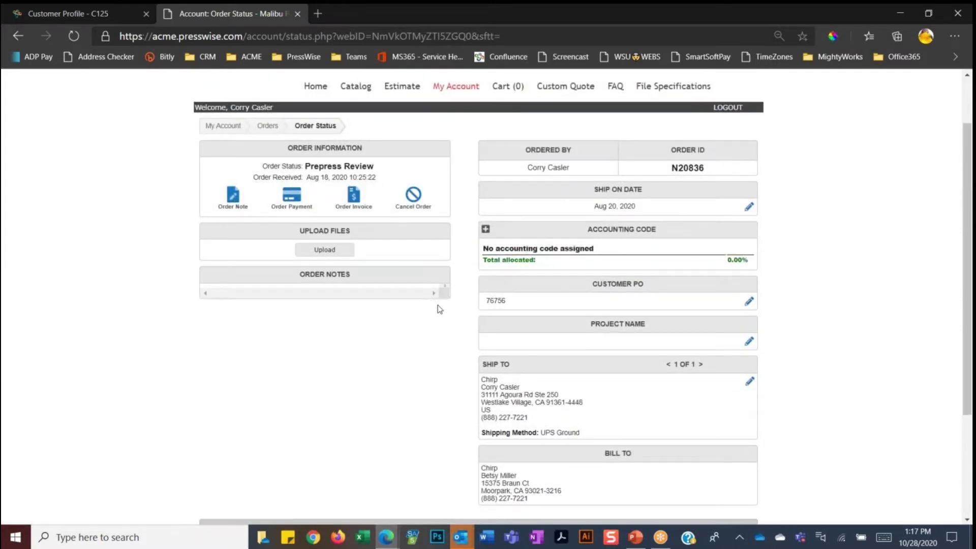
pyautogui.scroll(2, 436, 307)
pyautogui.scroll(-5, 435, 307)
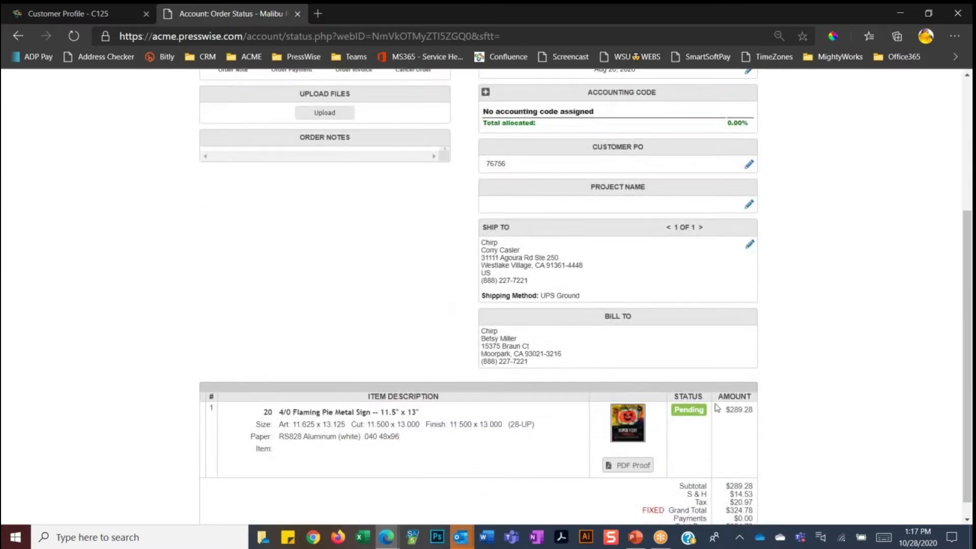
# - Return to the "sign" search results and open the Flaming Pie Metal Sign order with PO 453634 to examine its line item and reorder option
pyautogui.click(18, 36)
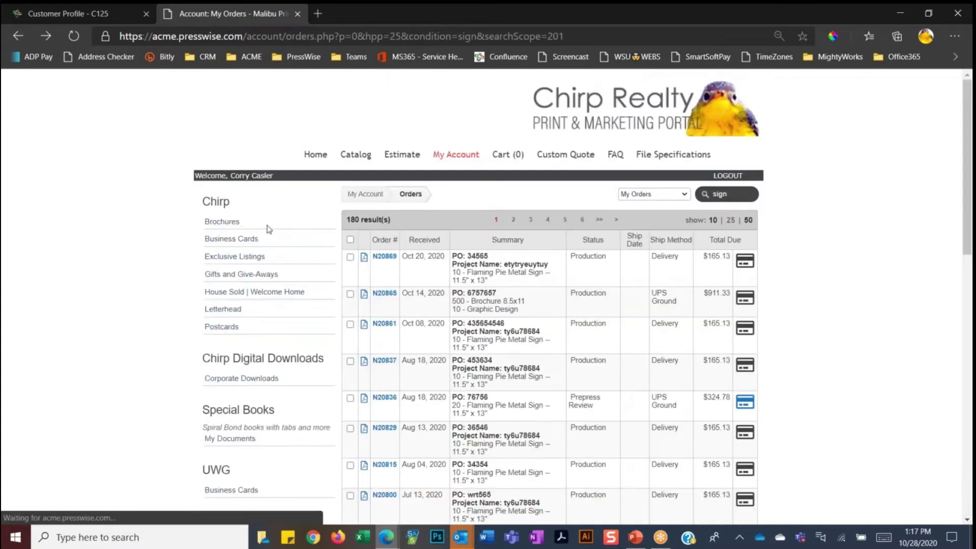
pyautogui.click(389, 363)
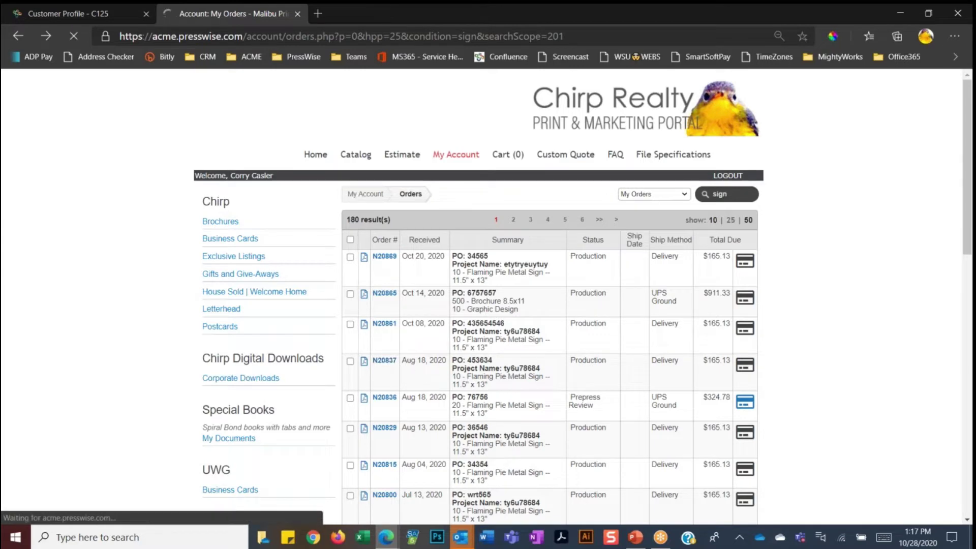
pyautogui.scroll(-3, 636, 310)
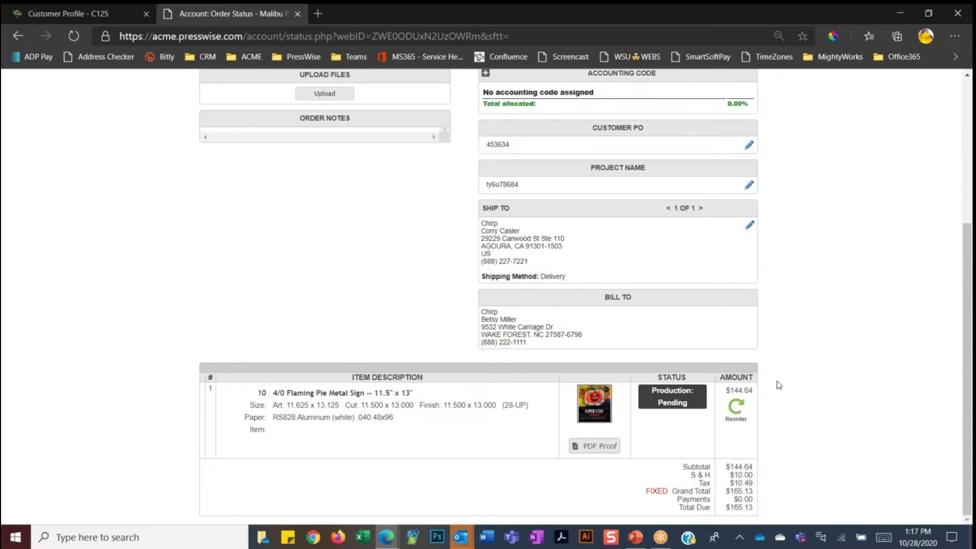
pyautogui.scroll(4, 568, 133)
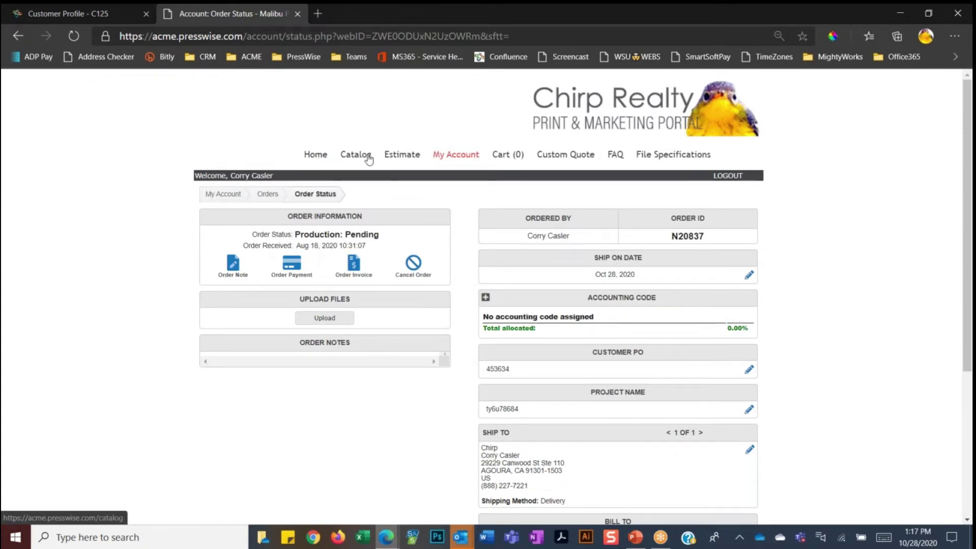
# - Open the storefront's Send Files form and examine its contact, attachment and message fields
pyautogui.click(575, 155)
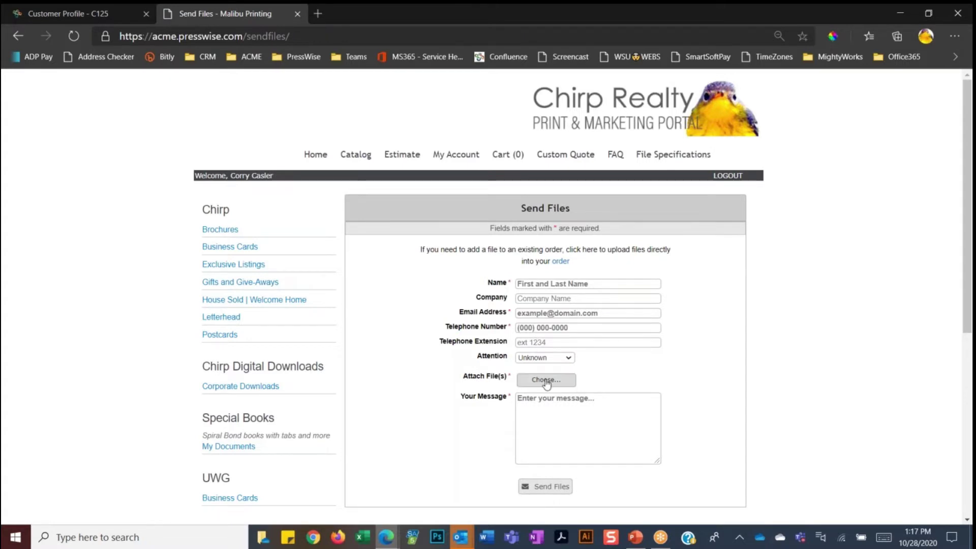
pyautogui.click(542, 403)
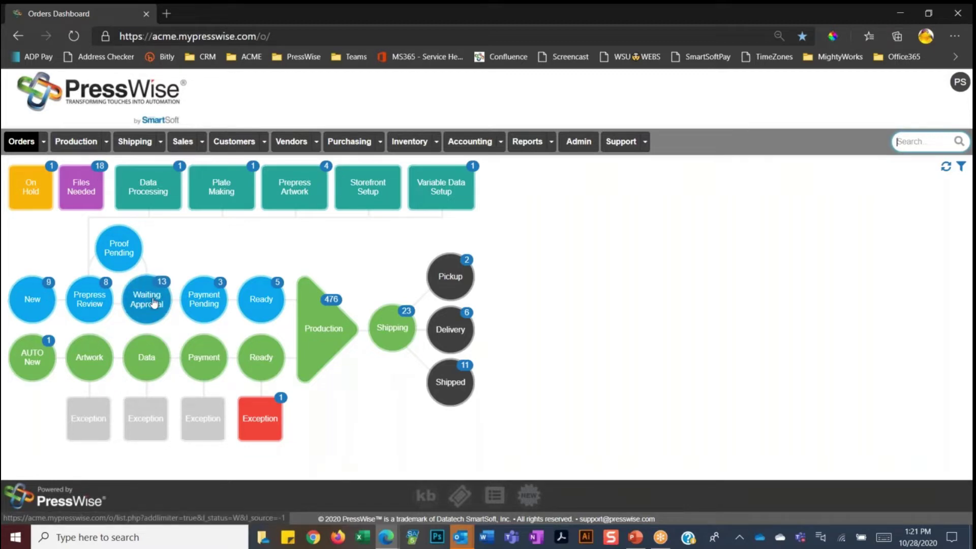
# - List the orders waiting for approval in the back office, open Chirp Realty's 100 Playing Card Box order and review its line item
pyautogui.click(154, 303)
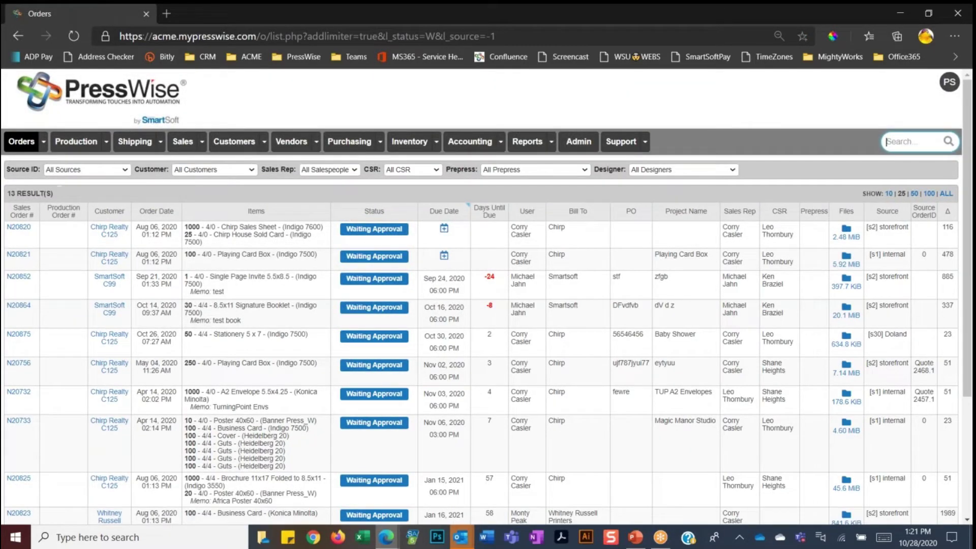
pyautogui.click(17, 260)
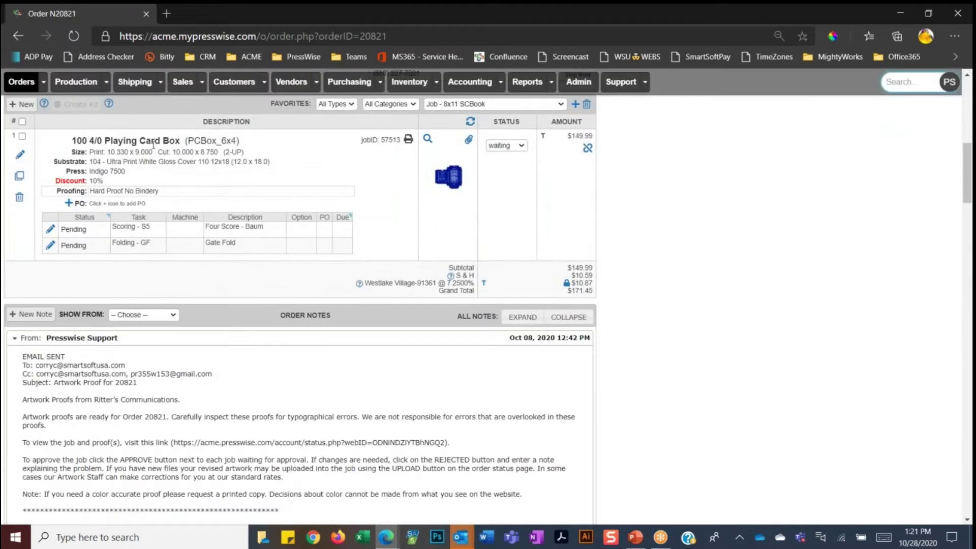
pyautogui.scroll(3, 389, 239)
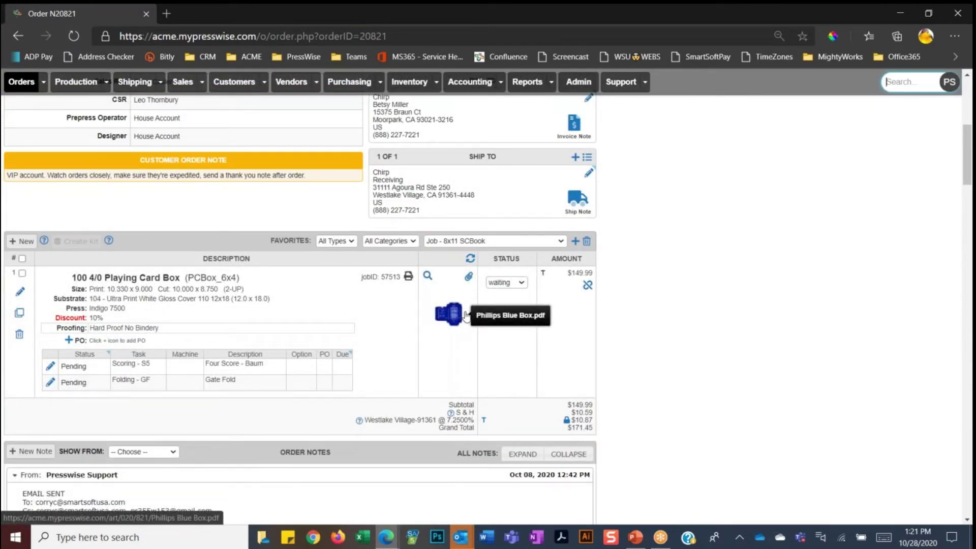
pyautogui.scroll(8, 466, 315)
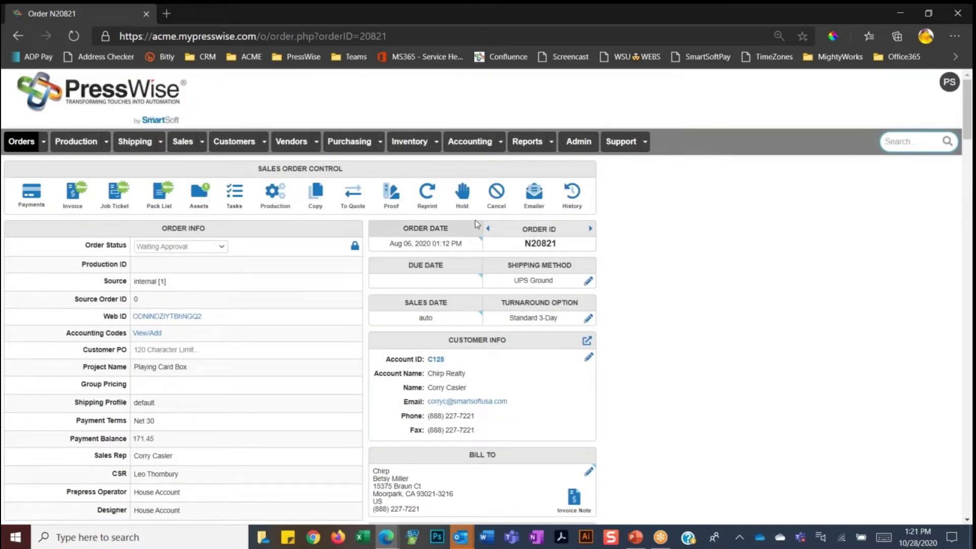
# - Send the customer the artwork proof email for the Playing Card Box order using the Customer Emailer's Proof template
pyautogui.click(534, 192)
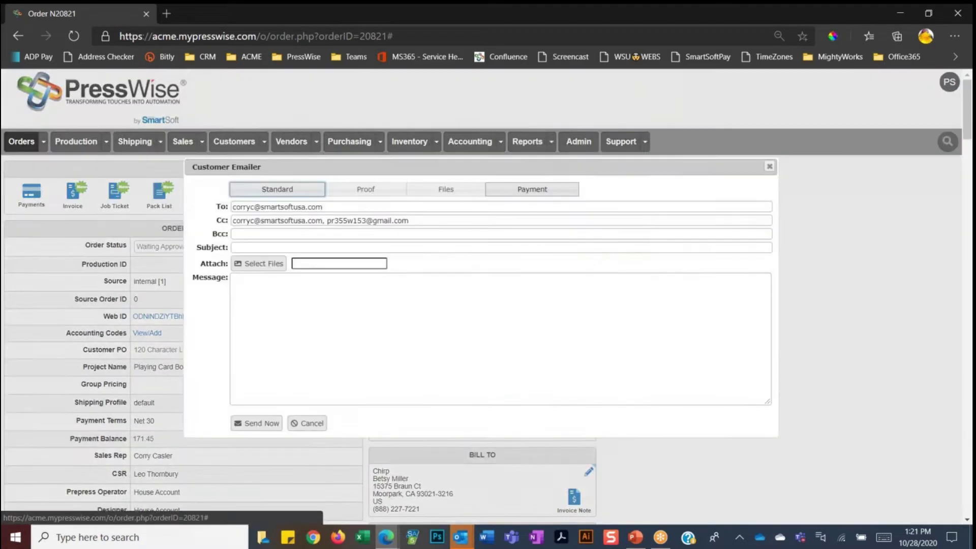
pyautogui.click(368, 197)
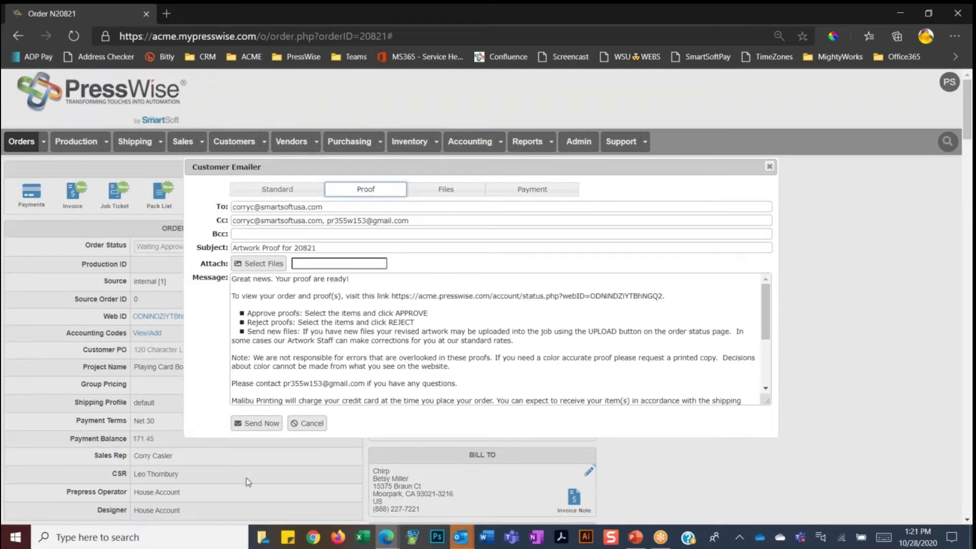
pyautogui.click(257, 424)
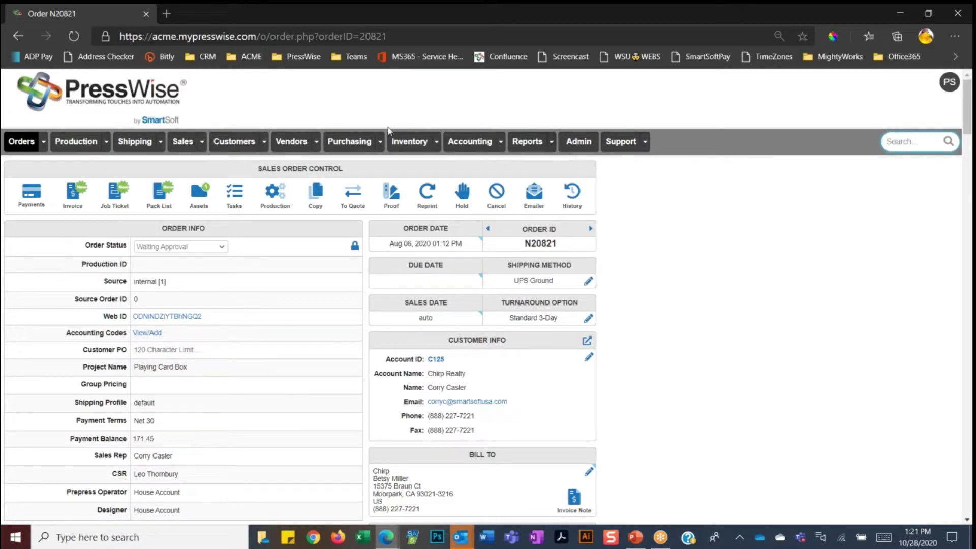
# - Open the Playing Card Box order's storefront status page, review the item's PDF proof and return to the status page
pyautogui.click(197, 316)
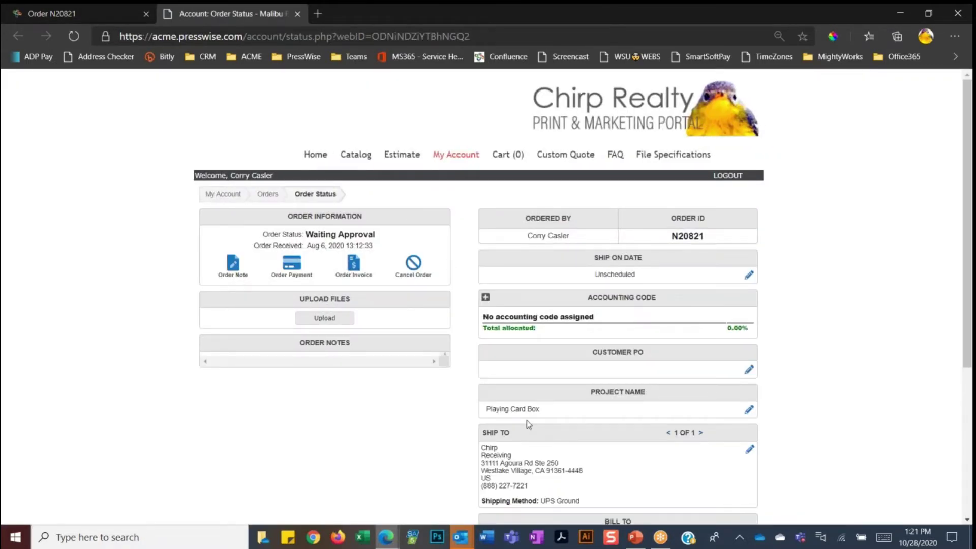
pyautogui.scroll(-5, 529, 424)
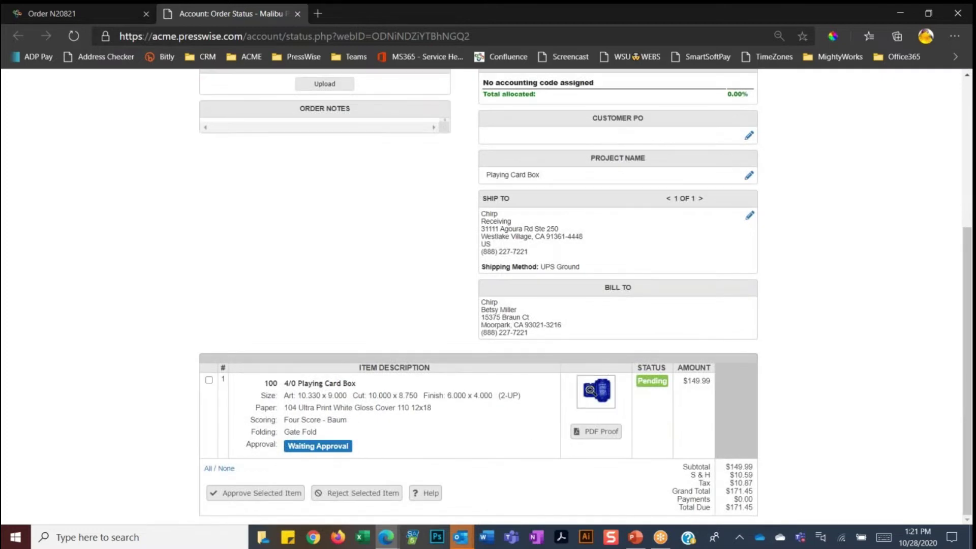
pyautogui.click(607, 433)
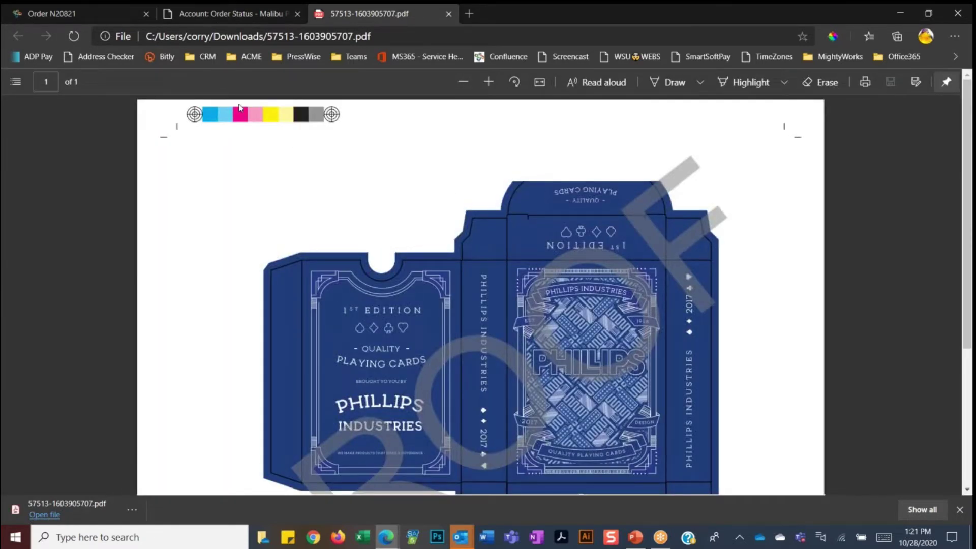
pyautogui.click(298, 14)
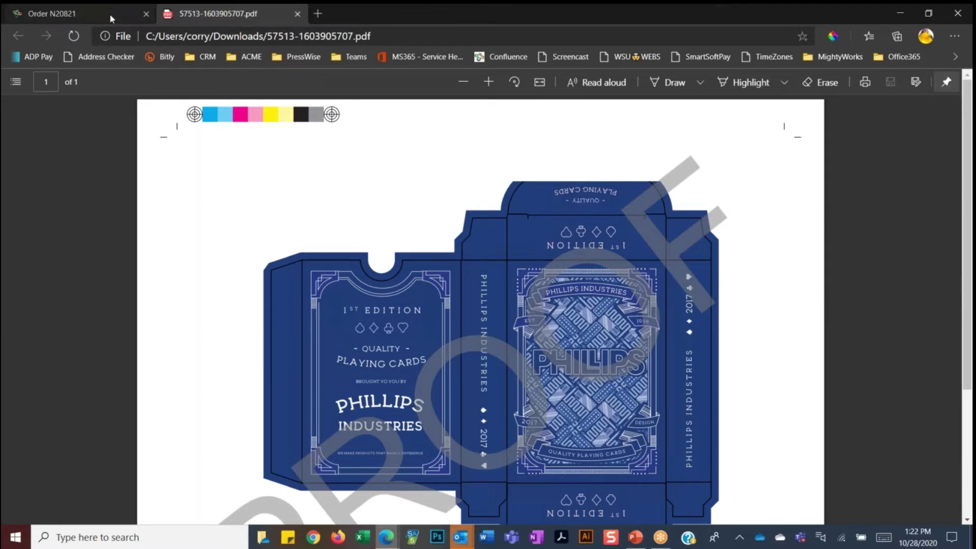
pyautogui.hotkey('ctrl', 'shift', 't')
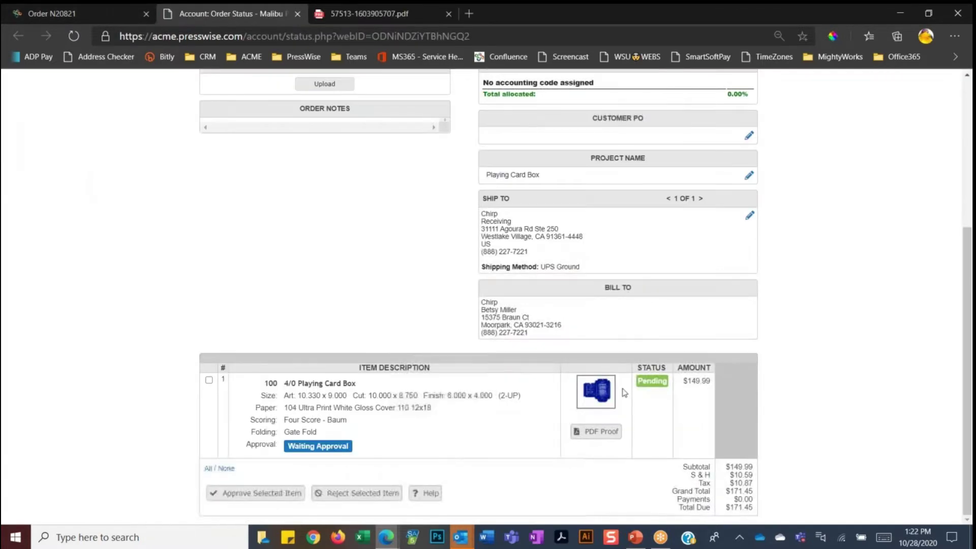
# - Select the Playing Card Box item, start rejecting its artwork with the reason "fghjhdgjfkjfj" and cancel the rejection
pyautogui.click(209, 380)
pyautogui.click(379, 493)
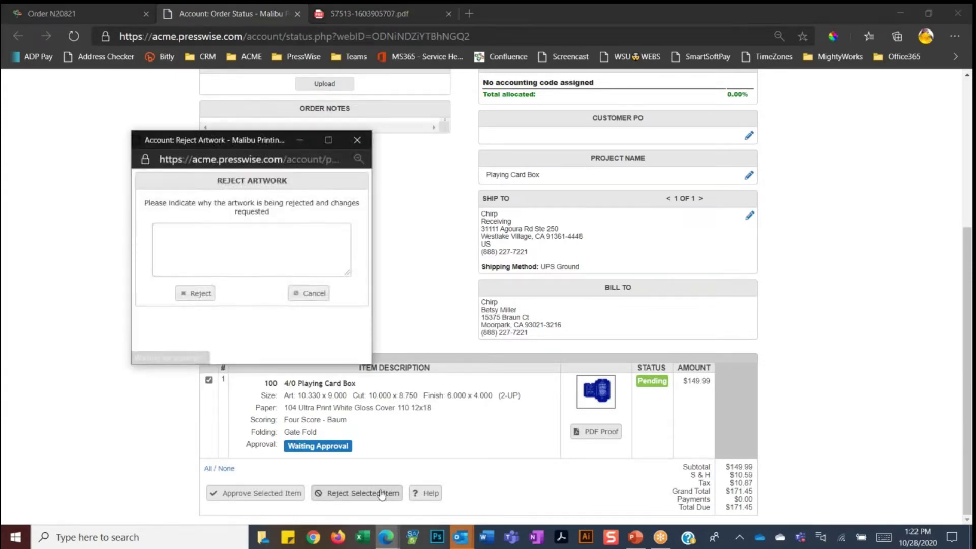
pyautogui.click(270, 264)
pyautogui.write('fghjhdgjfkjfj')
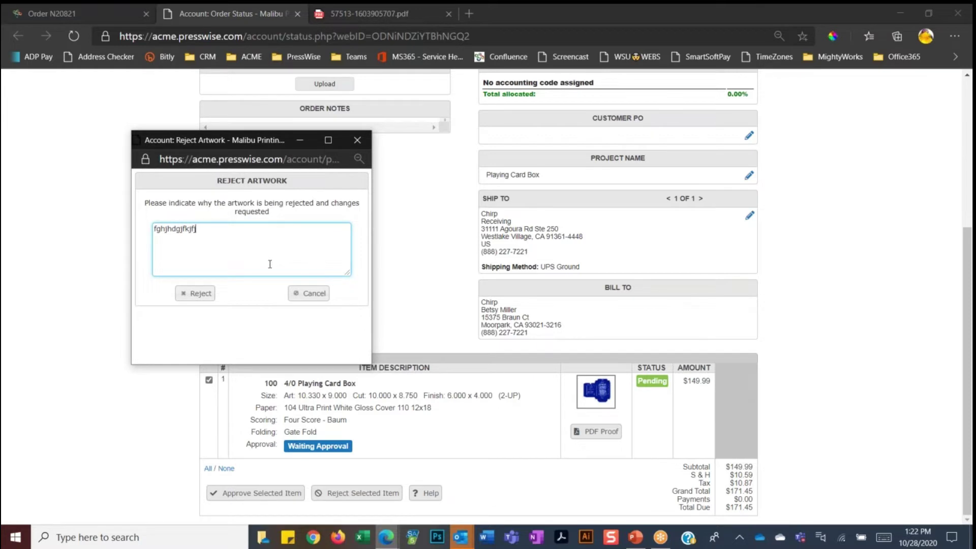
pyautogui.hotkey('ctrl', 'a')
pyautogui.click(311, 293)
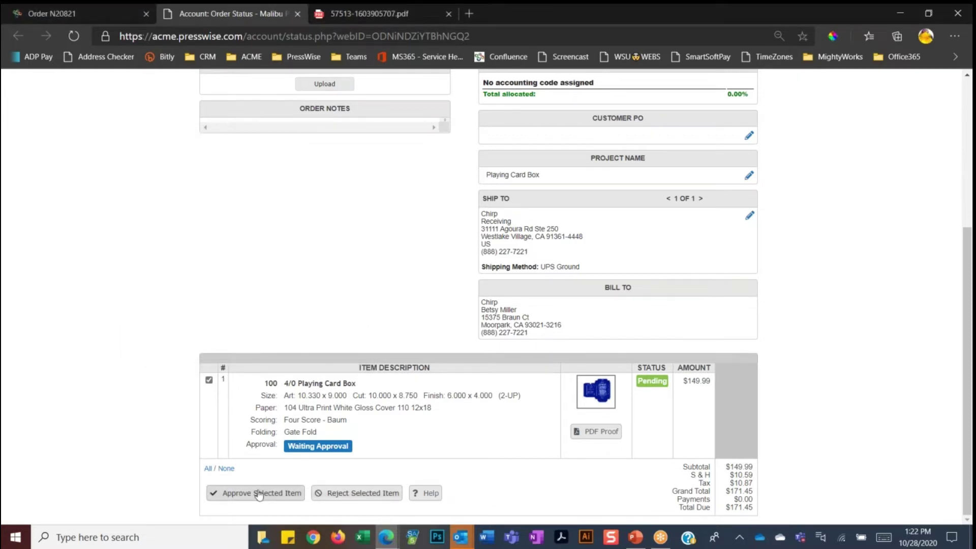
# - Return to the back office's orders dashboard and view the orders with a Prepress Artwork task
pyautogui.click(91, 10)
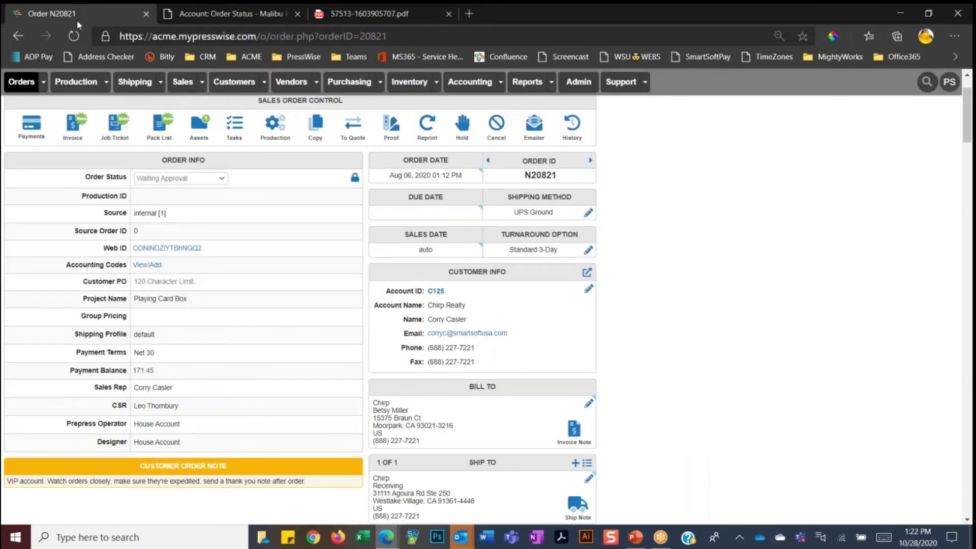
pyautogui.click(21, 81)
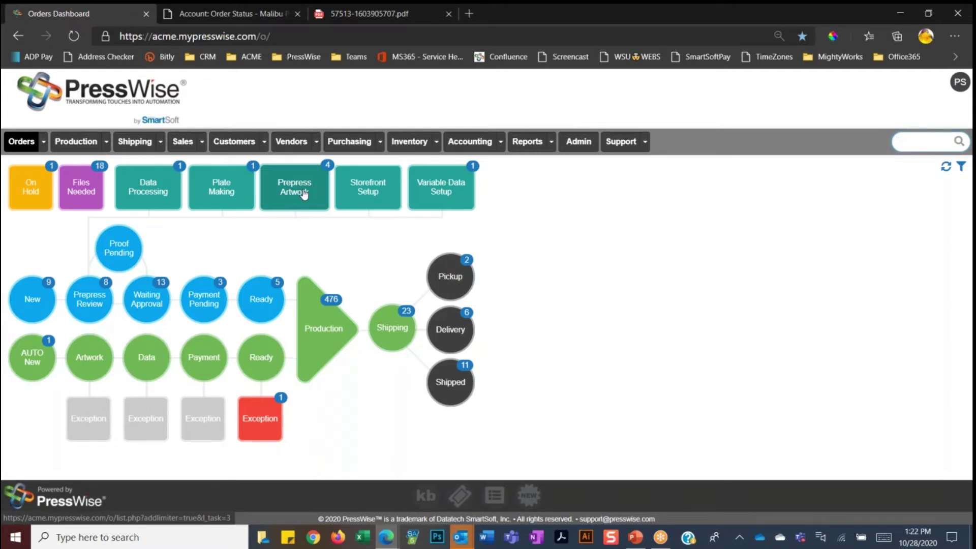
pyautogui.click(303, 193)
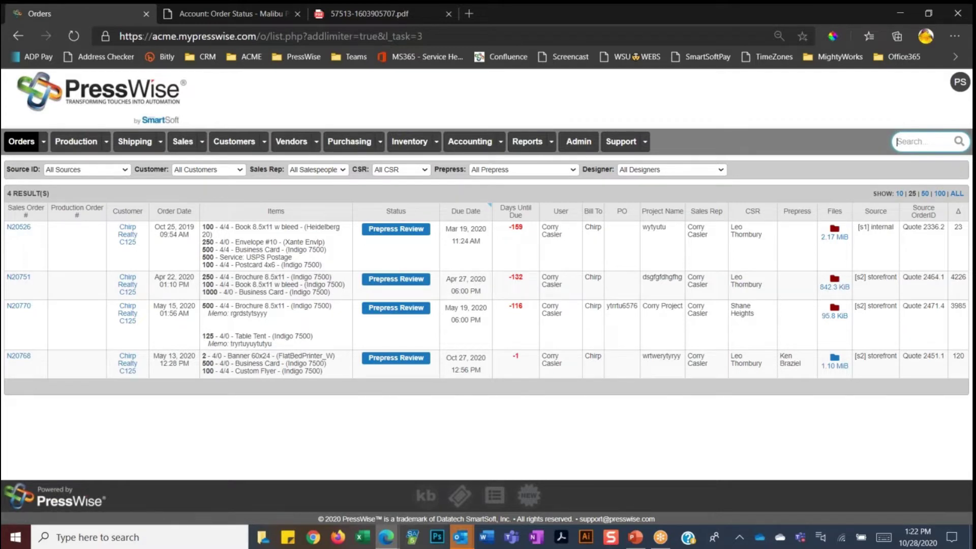
# - List the Files Needed orders from the dashboard, open the BNSF - Super Bowl LIII Dinner Items order and review its items
pyautogui.click(26, 142)
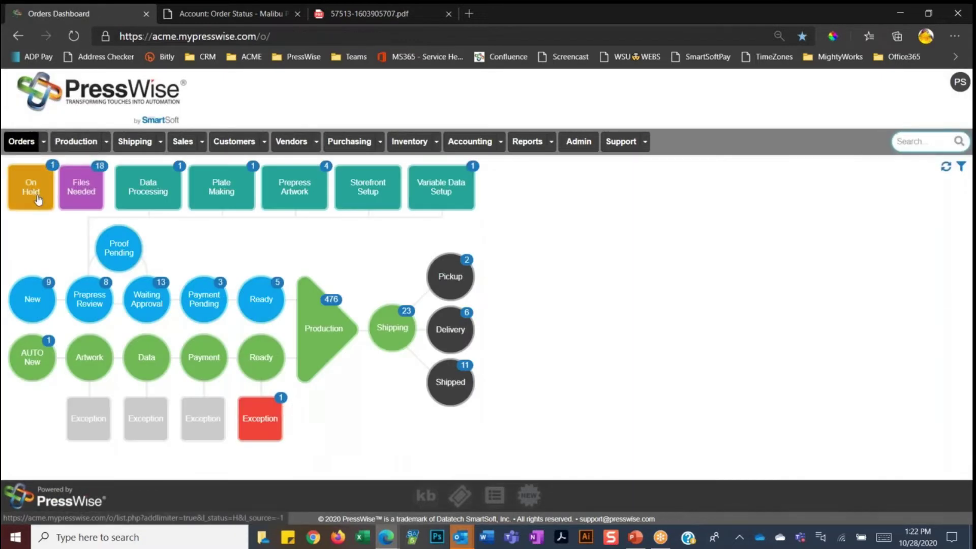
pyautogui.click(83, 189)
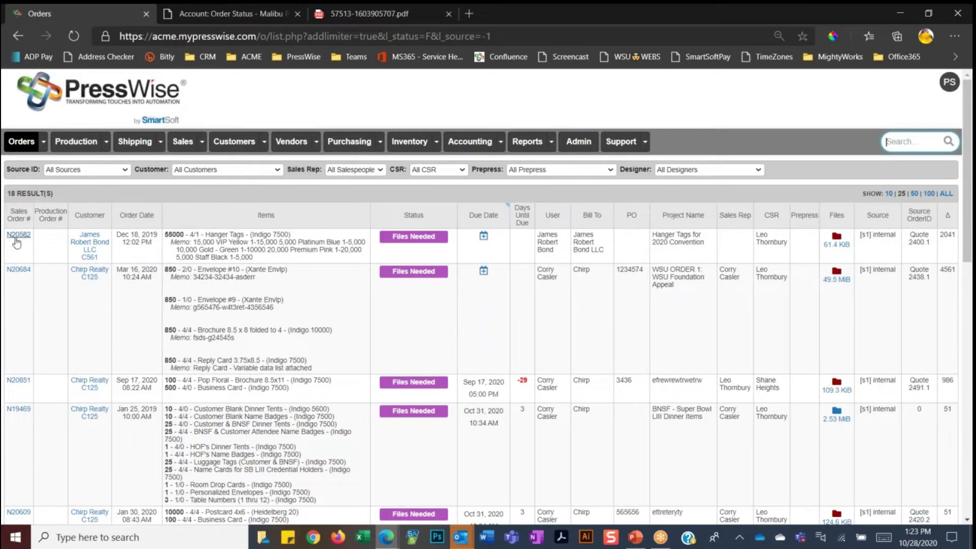
pyautogui.scroll(-1, 21, 405)
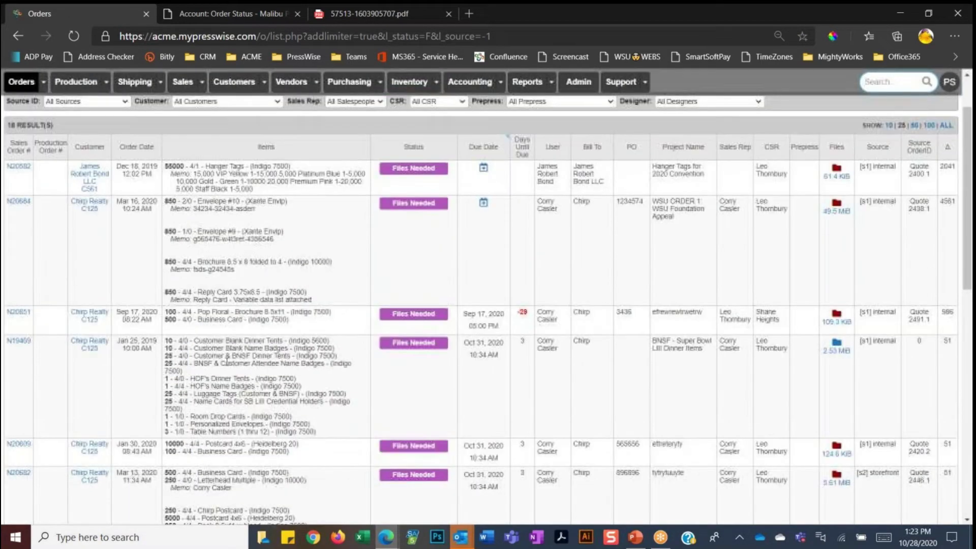
pyautogui.click(224, 358)
pyautogui.scroll(-8, 386, 279)
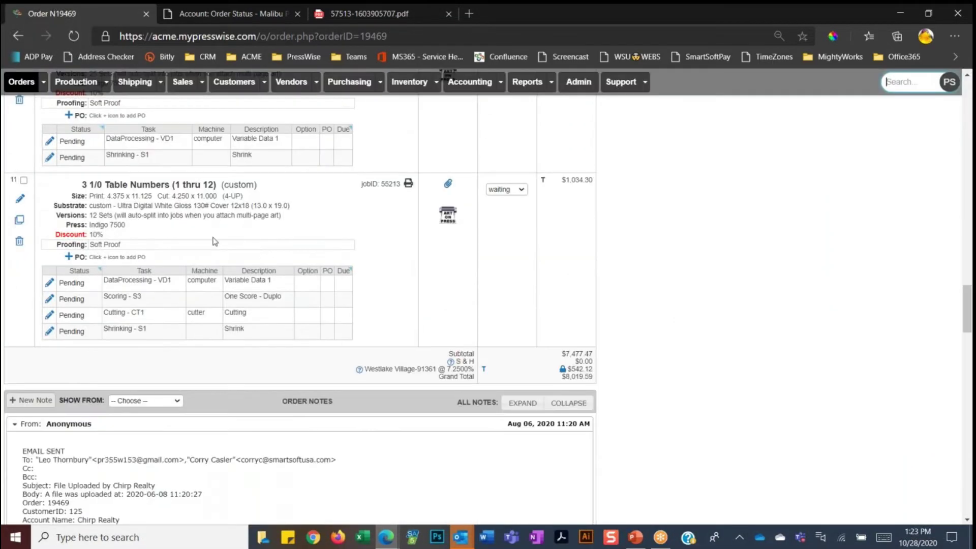
pyautogui.scroll(10, 309, 214)
pyautogui.scroll(15, 310, 214)
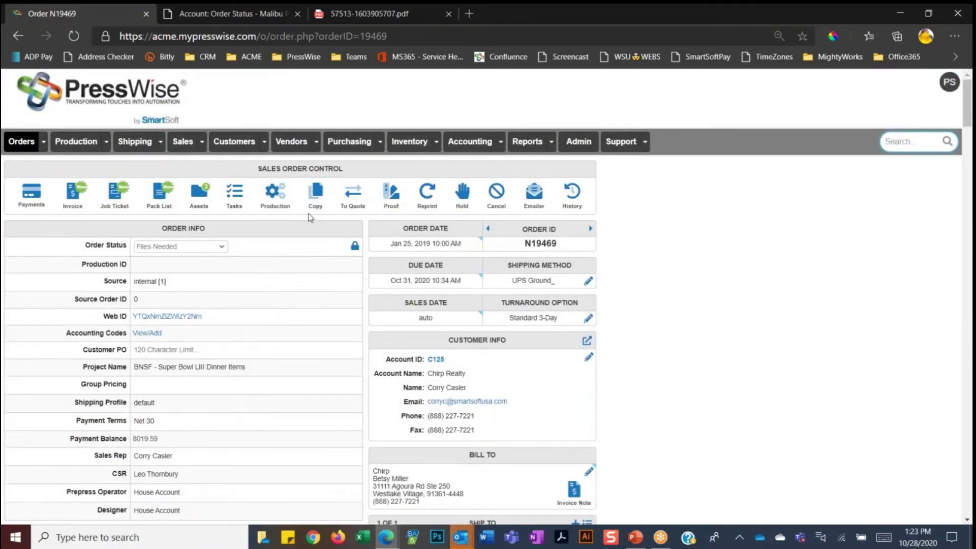
# - Send the customer the files-needed email for the BNSF dinner items order using the Customer Emailer's Files template
pyautogui.click(537, 197)
pyautogui.click(538, 197)
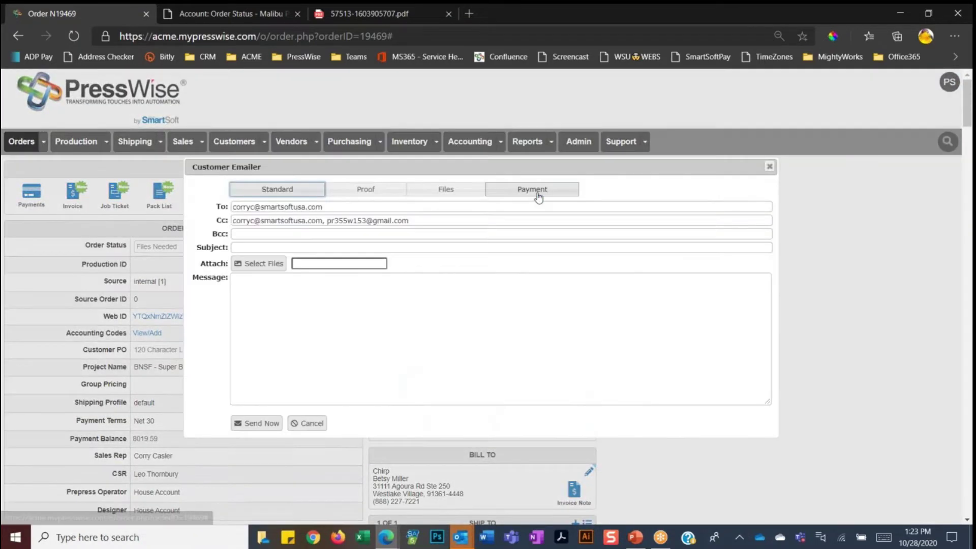
pyautogui.click(443, 191)
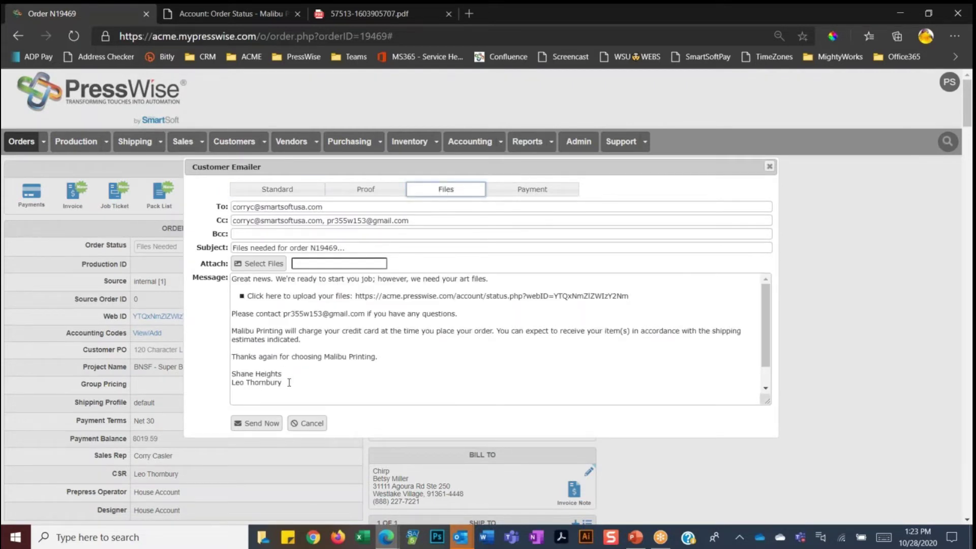
pyautogui.click(260, 424)
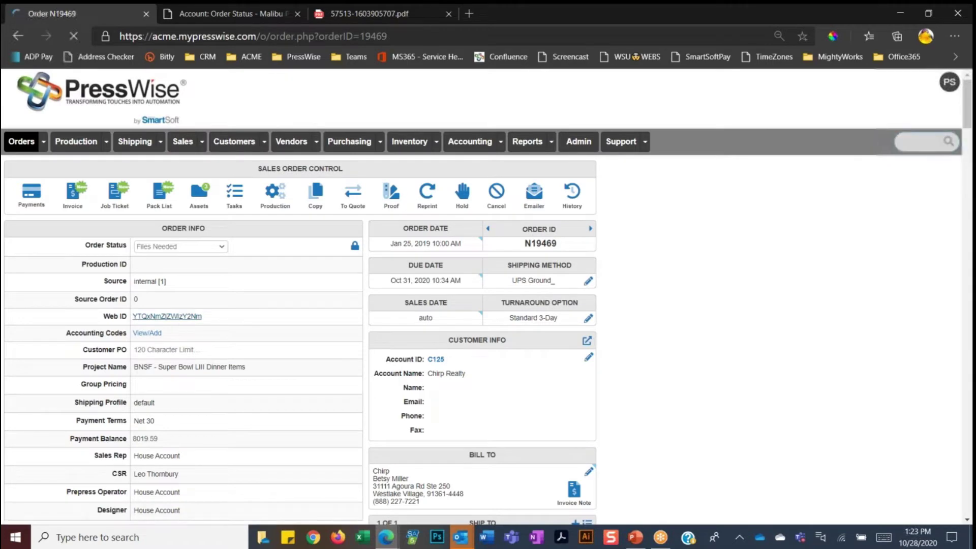
# - Open the order's storefront status page and upload Delivery.JPG, Forms Sample Job Ticket.pdf, Interior.jpeg and Production Pic JobCard Post Cards.pdf
pyautogui.click(168, 316)
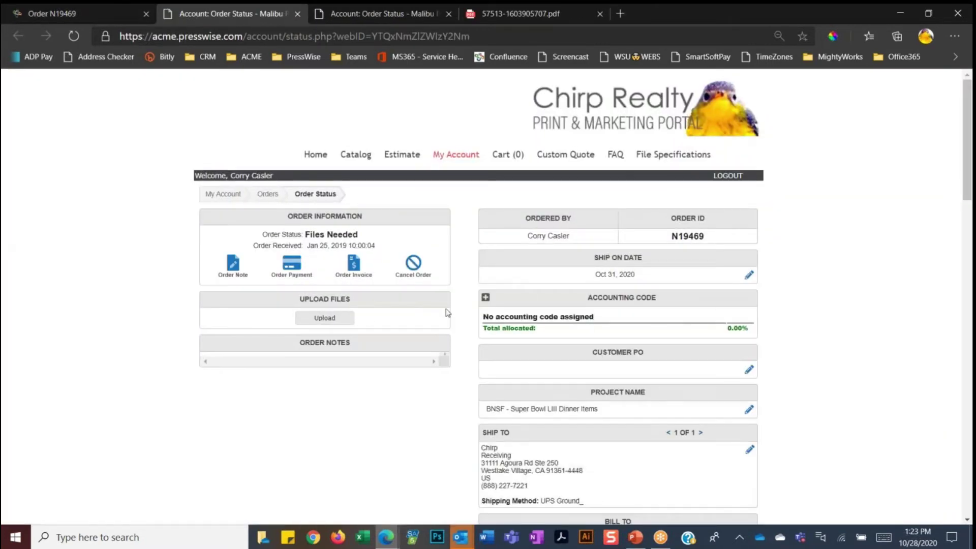
pyautogui.click(325, 317)
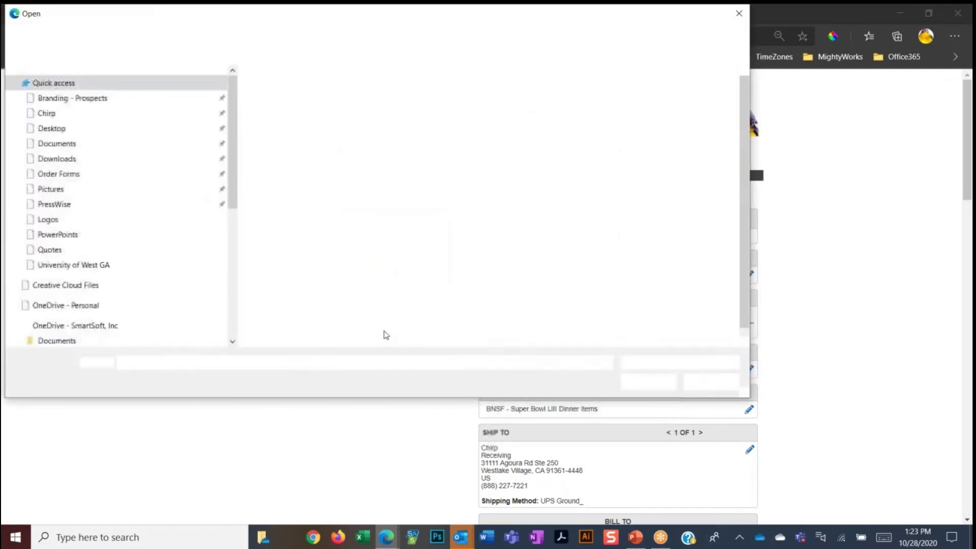
pyautogui.moveTo(264, 281); pyautogui.dragTo(346, 326)
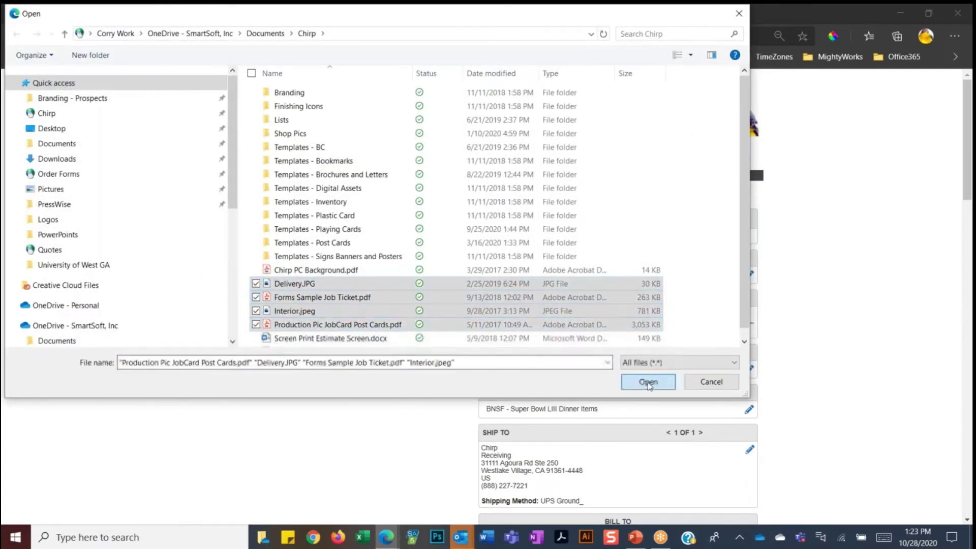
pyautogui.click(648, 382)
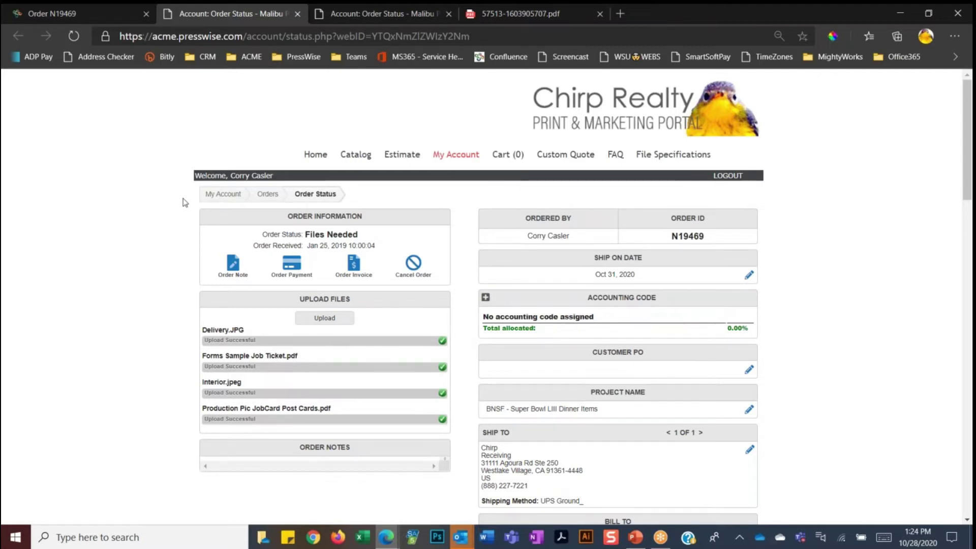
# - Return to the BNSF dinner items order in the back office, refresh it and view its asset files
pyautogui.click(121, 19)
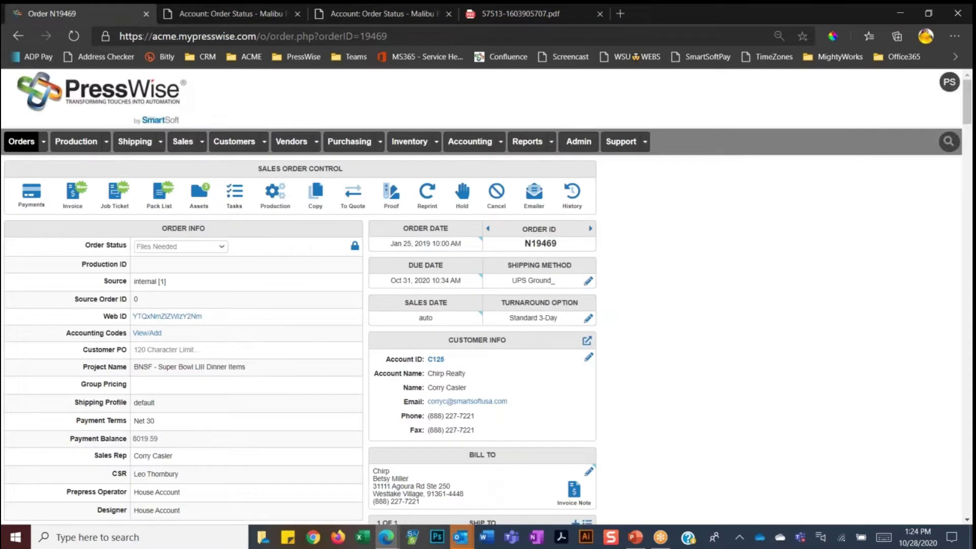
pyautogui.scroll(-2, 261, 301)
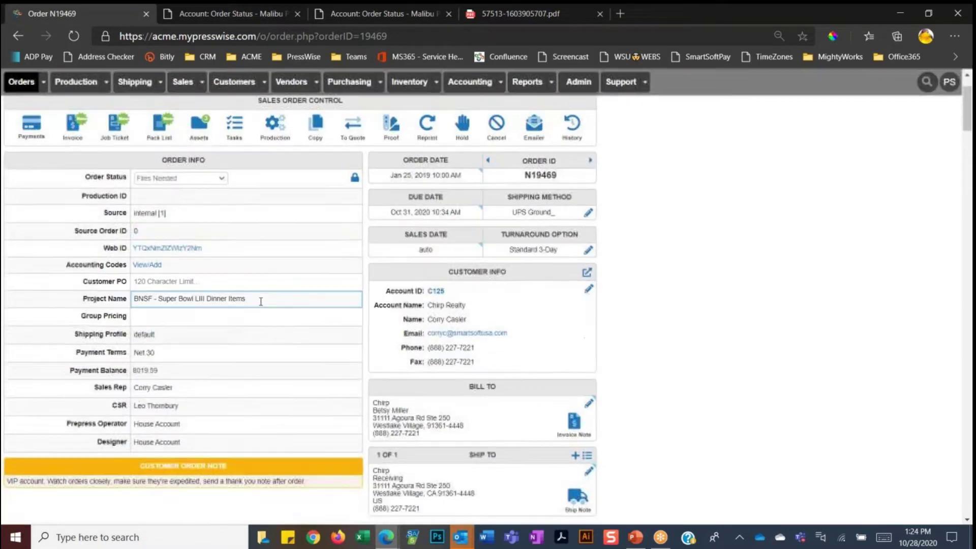
pyautogui.click(74, 36)
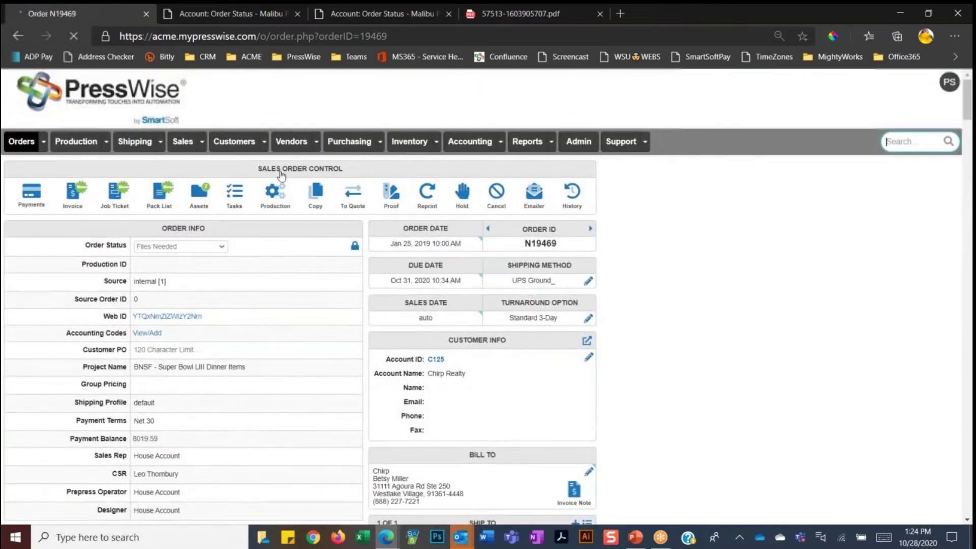
pyautogui.click(193, 192)
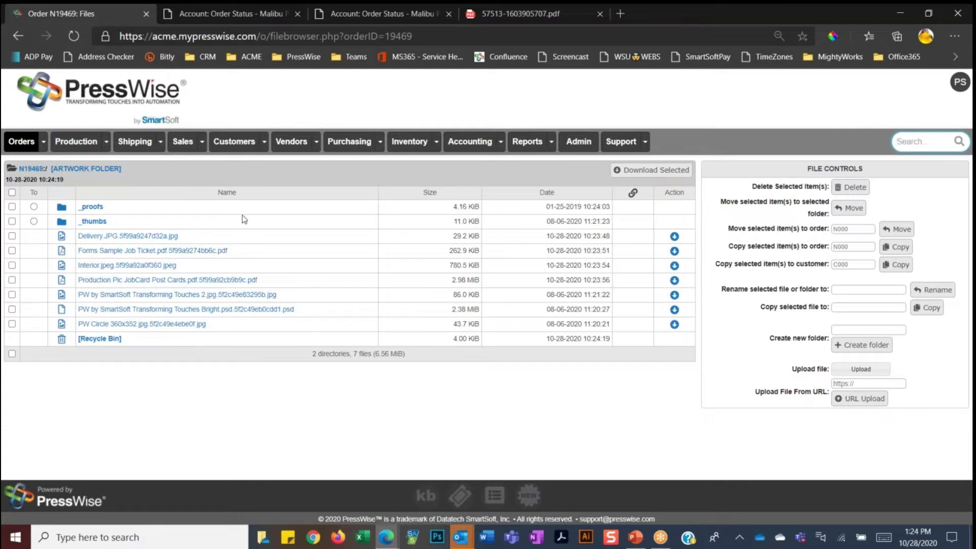
# - Leave the order's asset files and return through the order to the orders dashboard
pyautogui.click(31, 169)
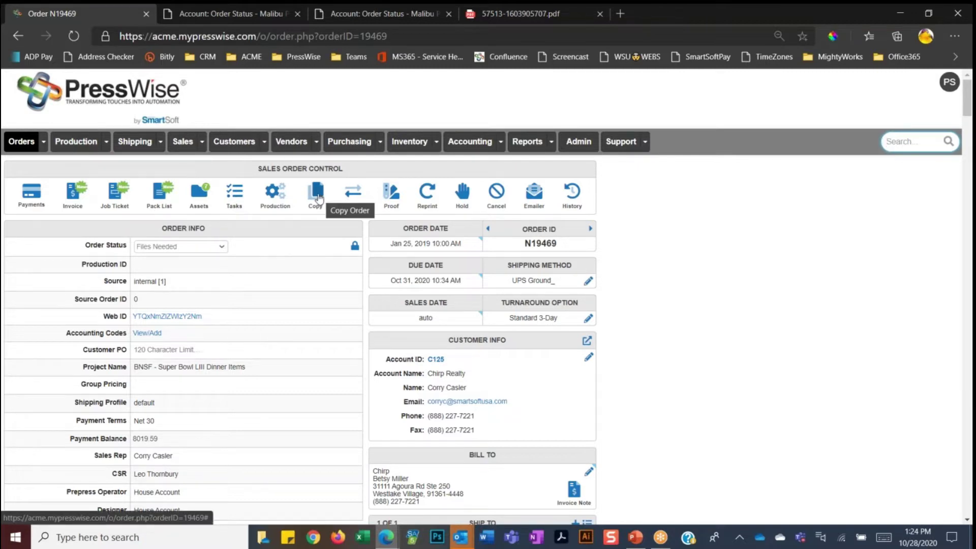
pyautogui.scroll(-1, 318, 199)
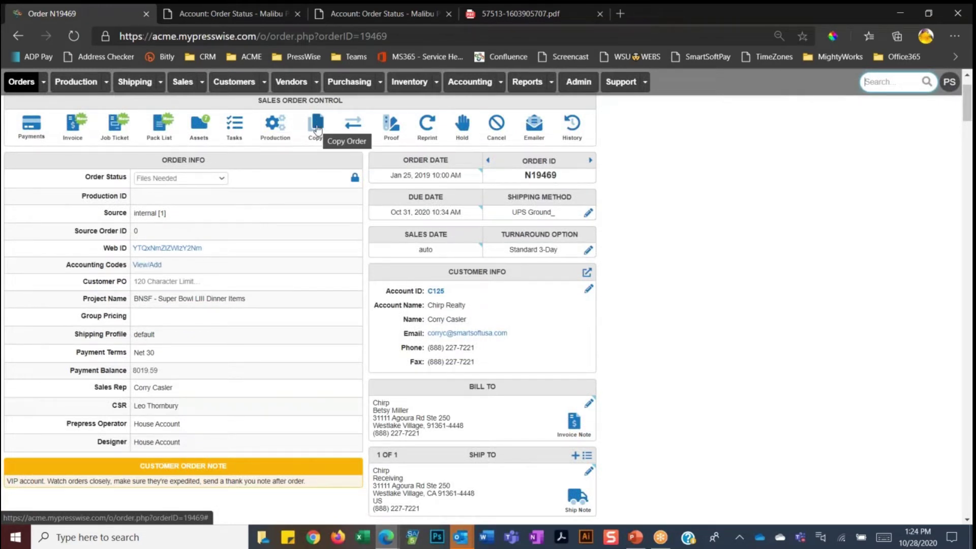
pyautogui.click(21, 81)
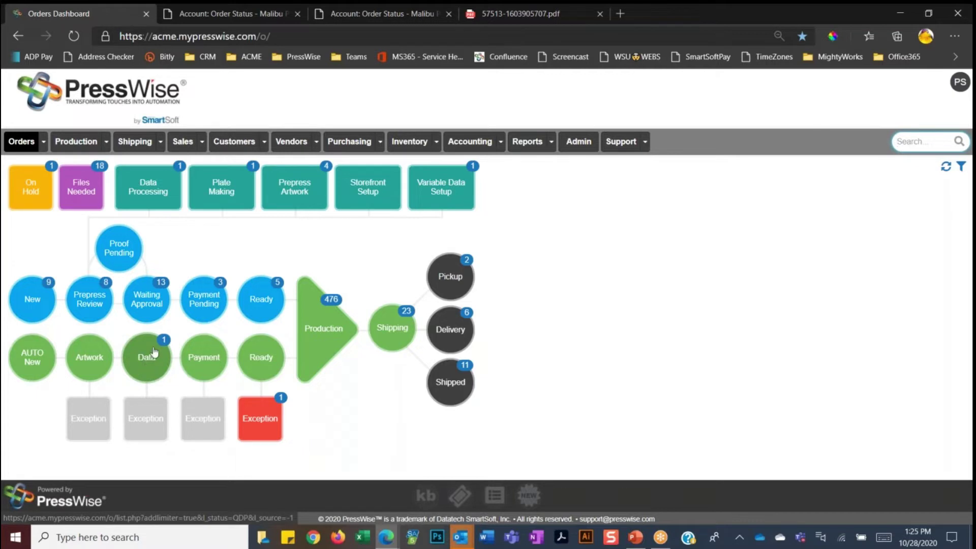
pyautogui.click(730, 223)
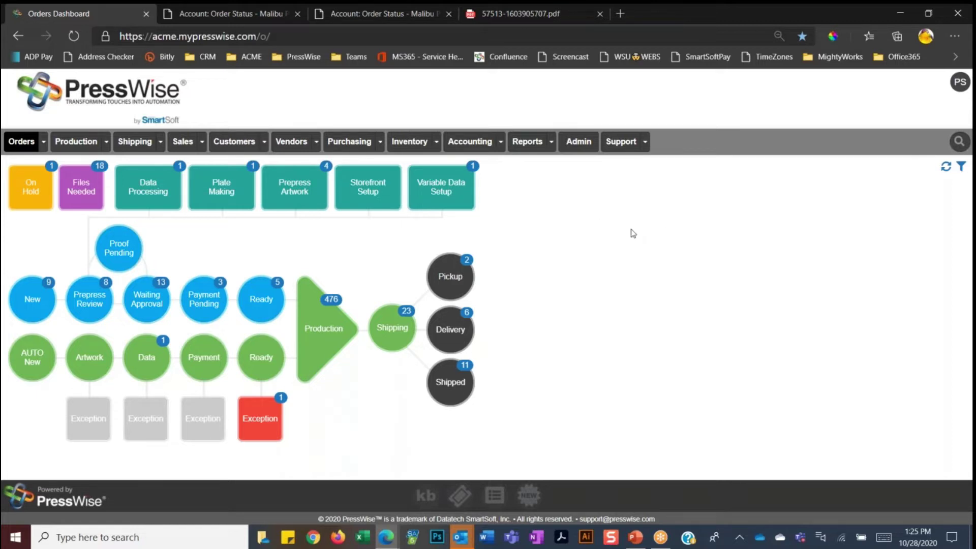
# - Find the Chirp Realty customer by searching for "chirp", open its profile and review its order list
pyautogui.click(241, 144)
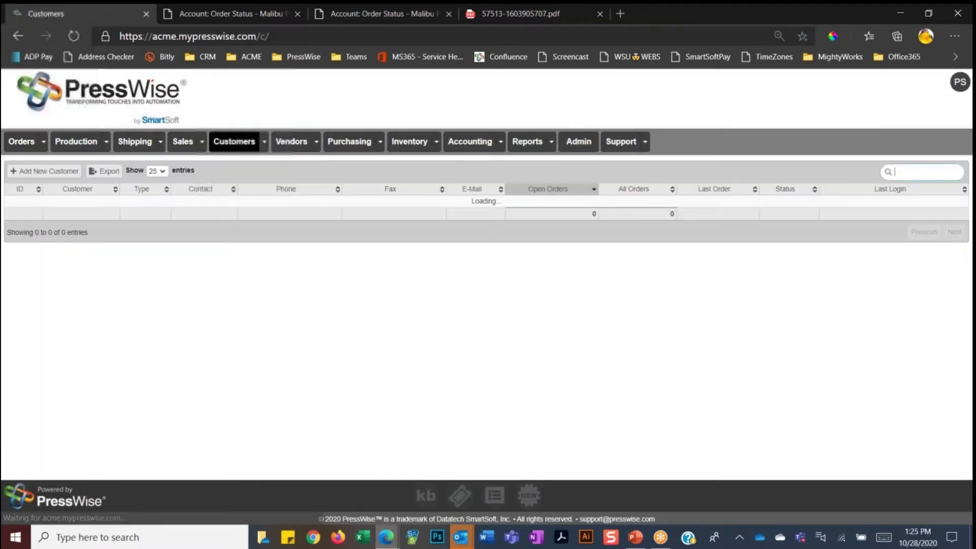
pyautogui.write('chirp')
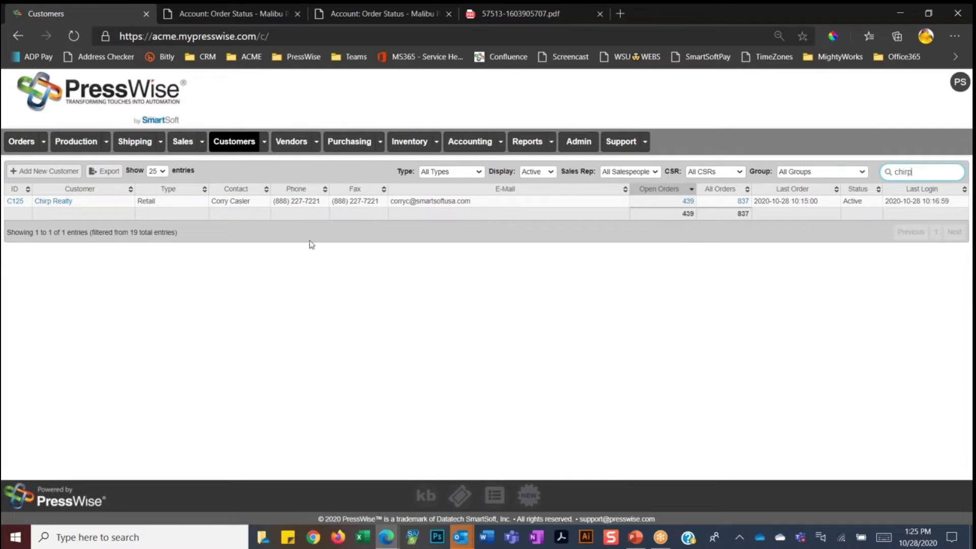
pyautogui.click(53, 202)
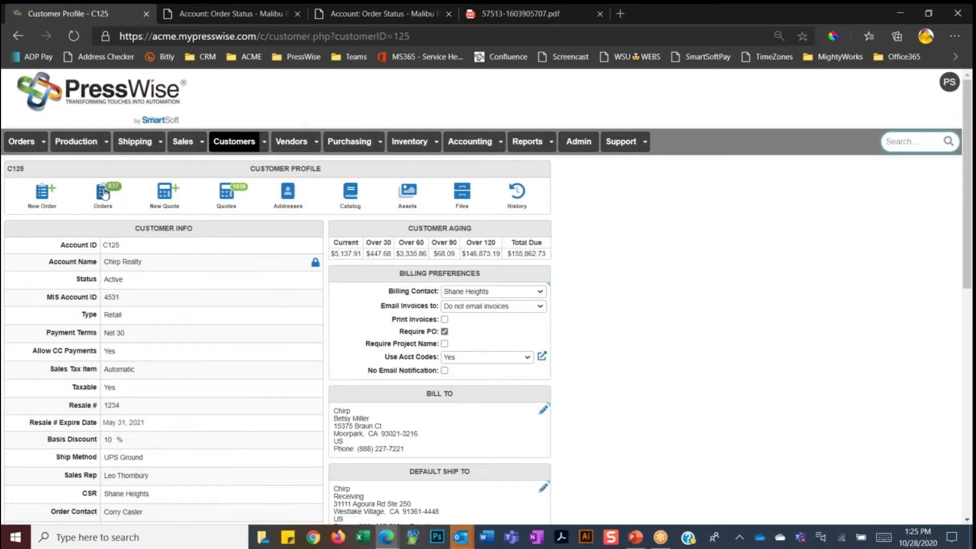
pyautogui.click(104, 197)
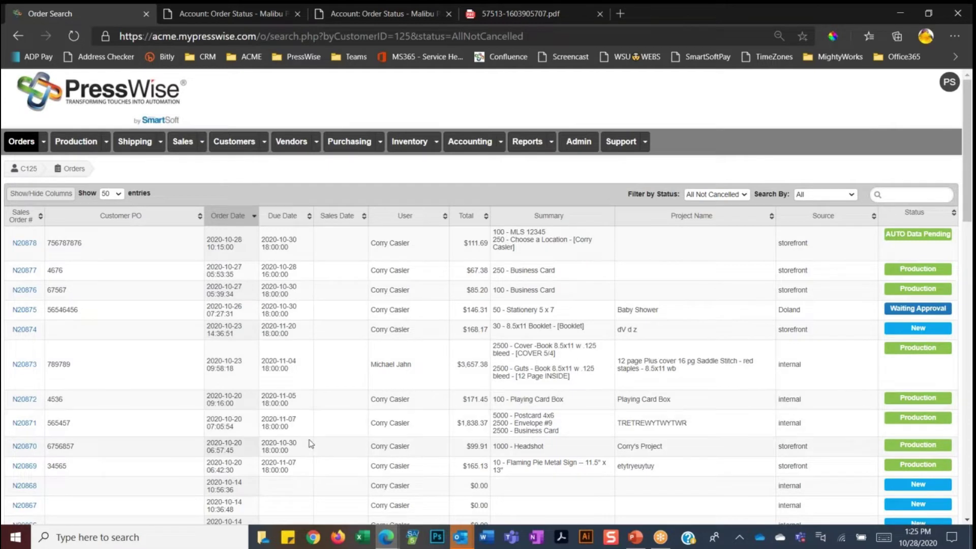
pyautogui.click(25, 170)
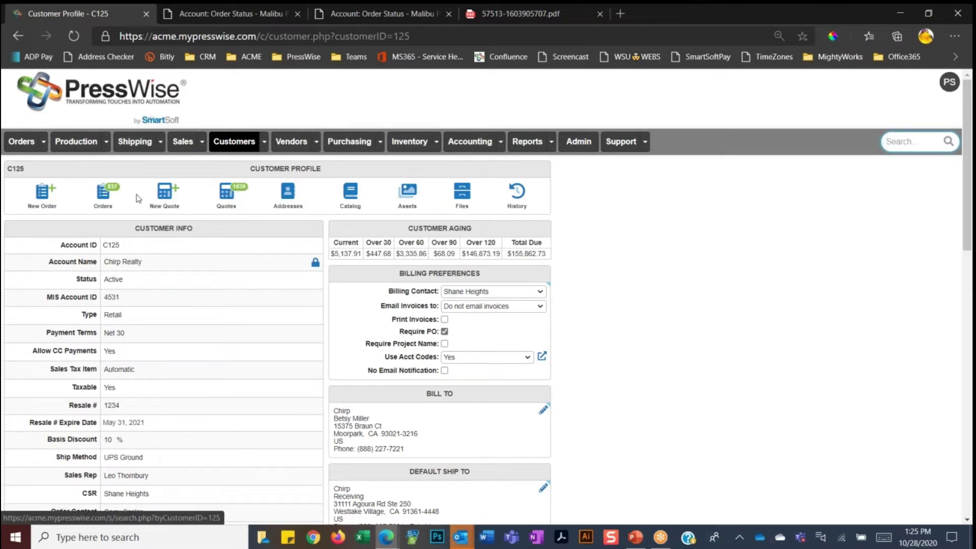
# - Start a new quote for Chirp Realty and add the favorite "Job - Book Cover 8.5x11" from the Book category
pyautogui.click(166, 200)
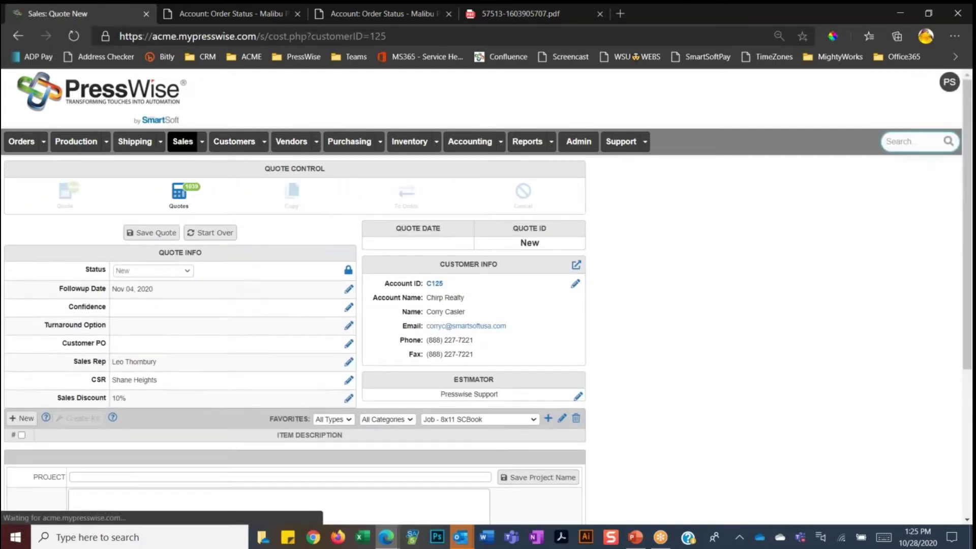
pyautogui.scroll(-3, 174, 208)
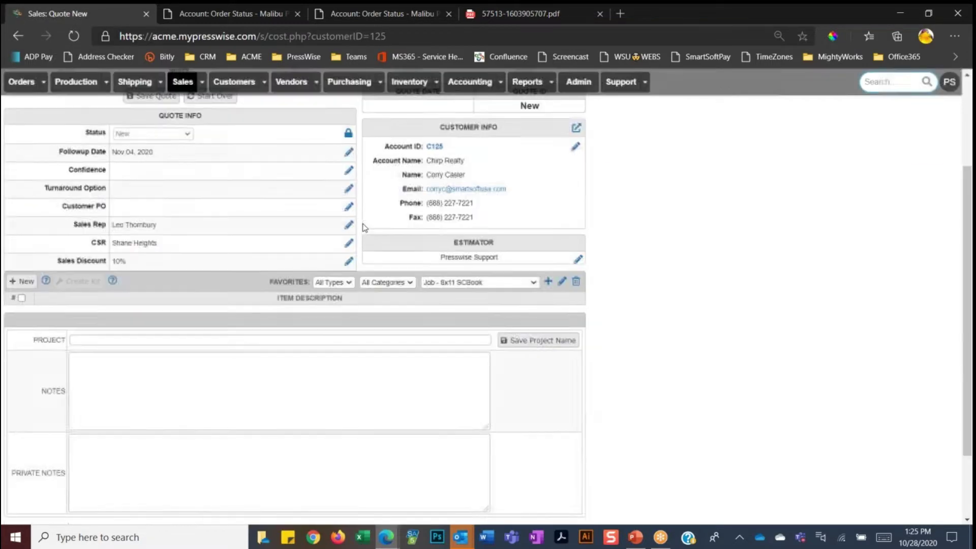
pyautogui.scroll(-1, 340, 249)
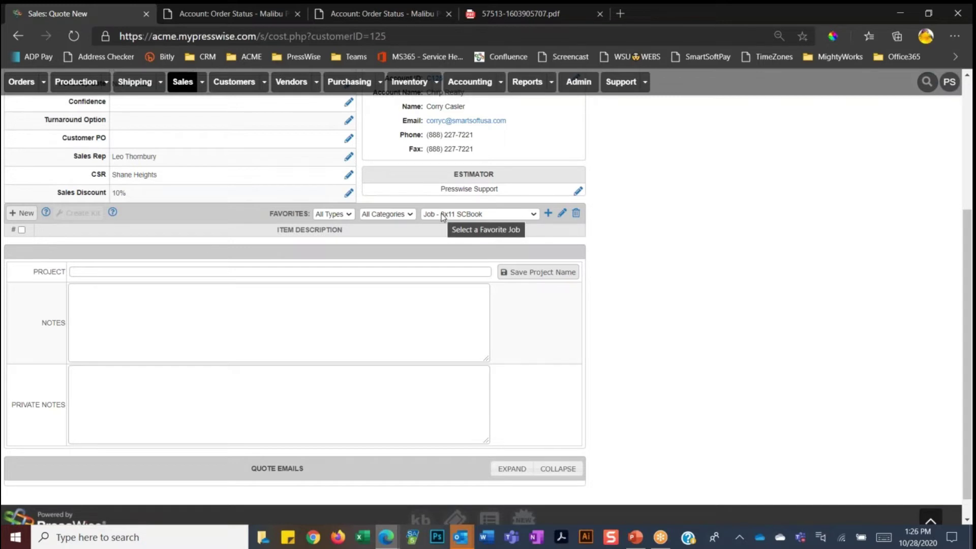
pyautogui.click(407, 216)
pyautogui.click(385, 314)
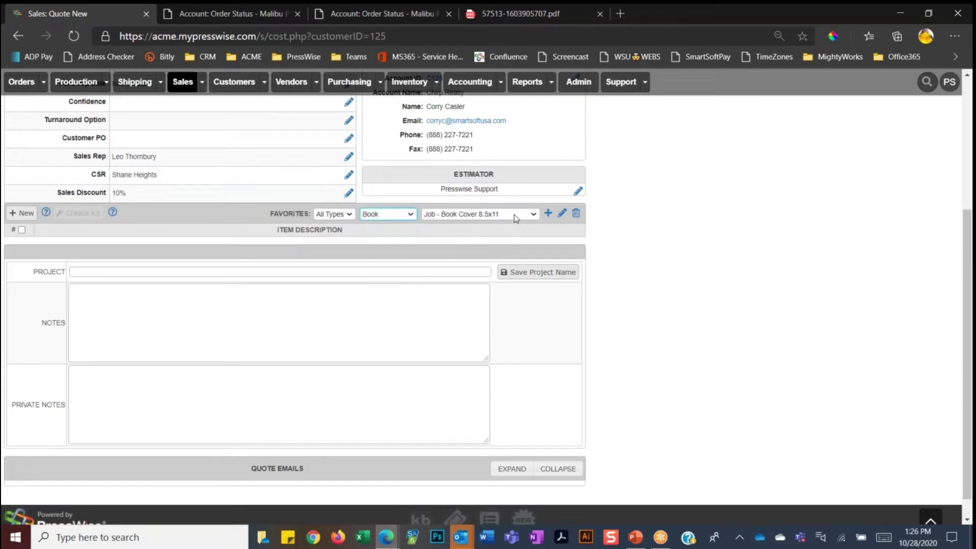
pyautogui.click(515, 216)
pyautogui.click(490, 242)
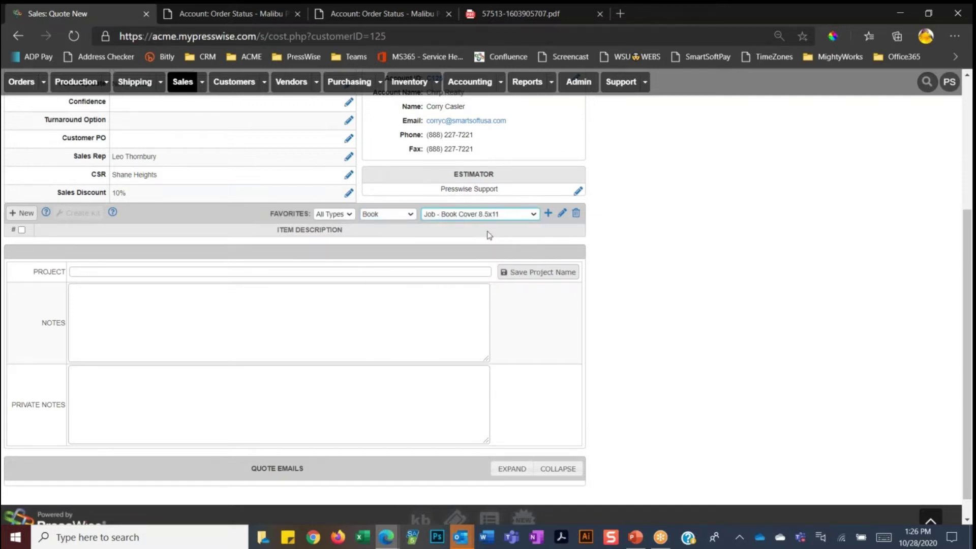
pyautogui.click(548, 214)
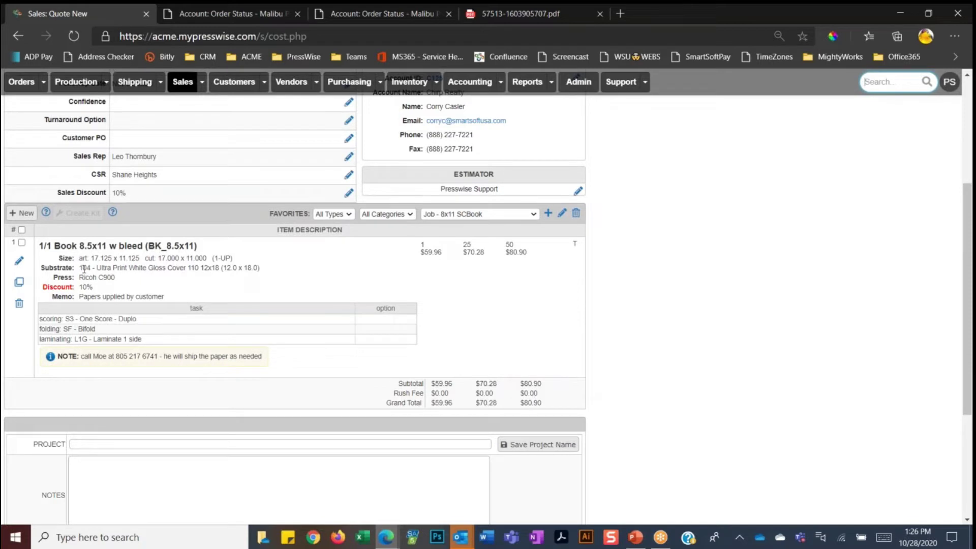
# - Review the added book item's size, substrate, press, finishing tasks and production note
pyautogui.moveTo(82, 258); pyautogui.dragTo(108, 277)
pyautogui.click(165, 255)
pyautogui.moveTo(38, 318); pyautogui.dragTo(213, 359)
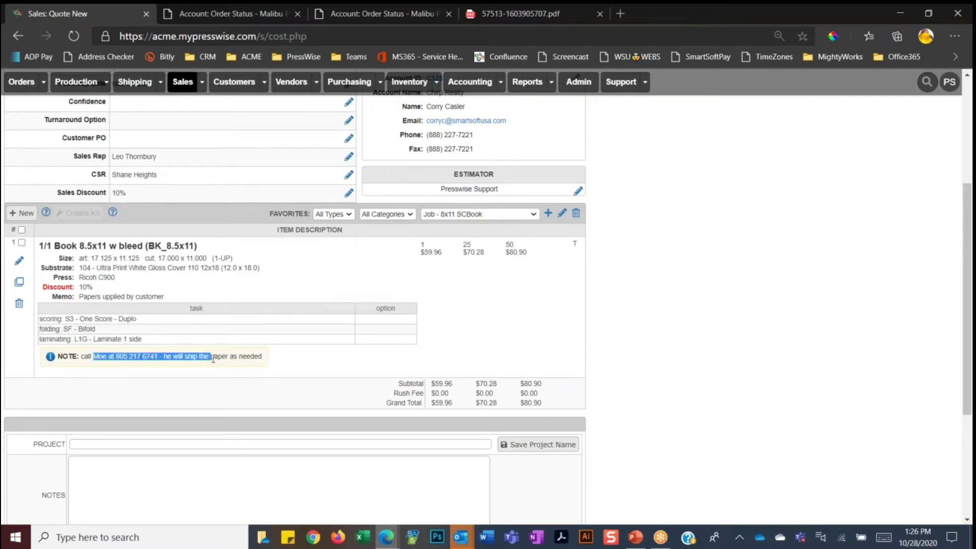
pyautogui.click(330, 359)
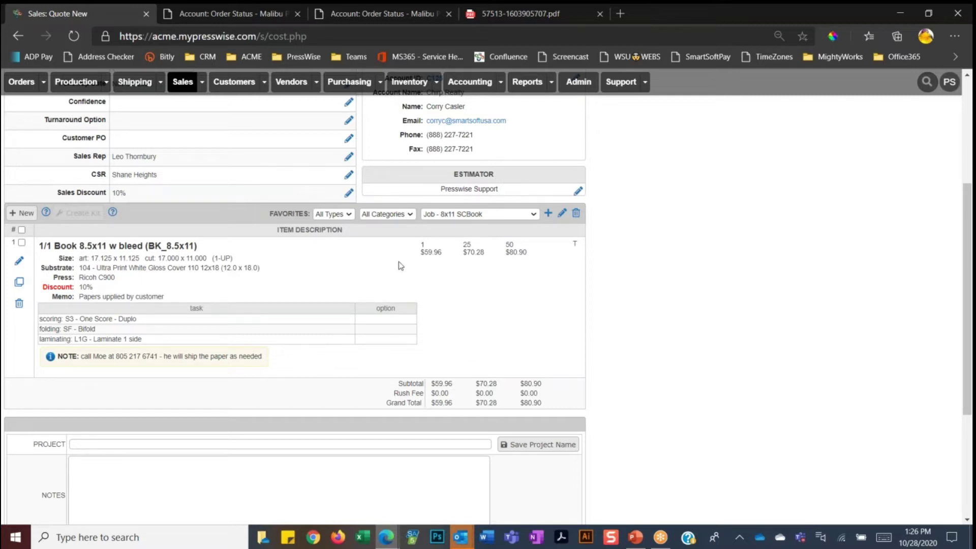
# - Start a new printed item on the quote with the Postcard category and the product "PC_4x6 - Postcard 4x6"
pyautogui.click(21, 213)
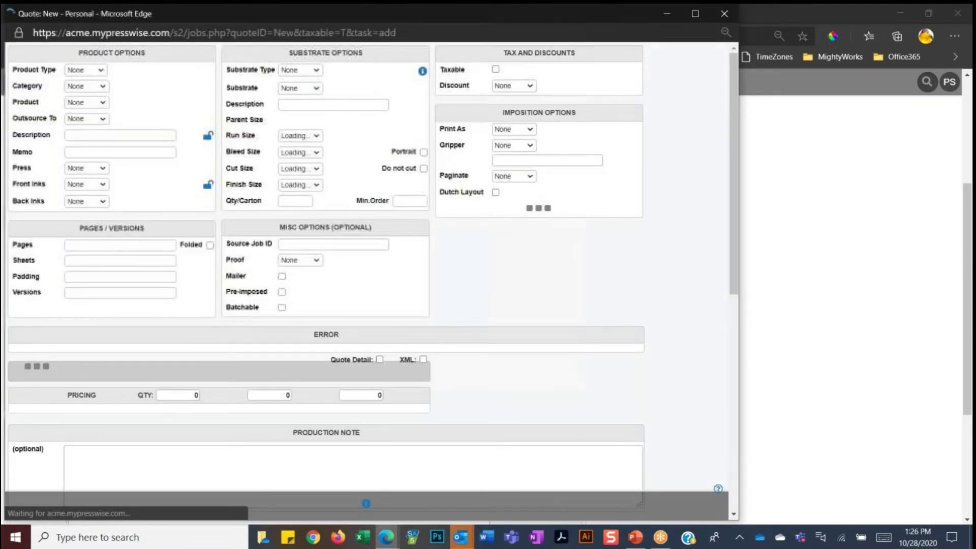
pyautogui.click(695, 15)
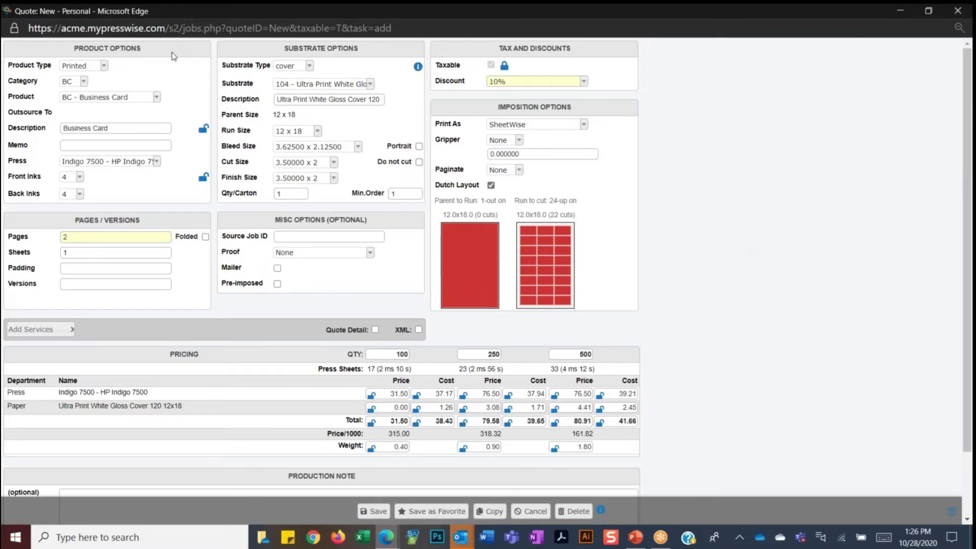
pyautogui.click(104, 65)
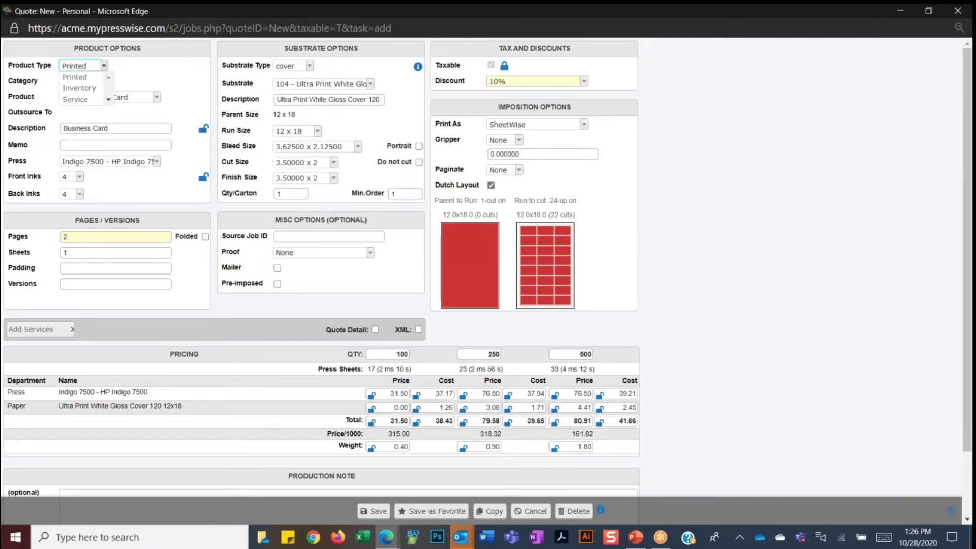
pyautogui.click(82, 79)
pyautogui.click(83, 82)
pyautogui.moveTo(122, 121); pyautogui.dragTo(122, 162)
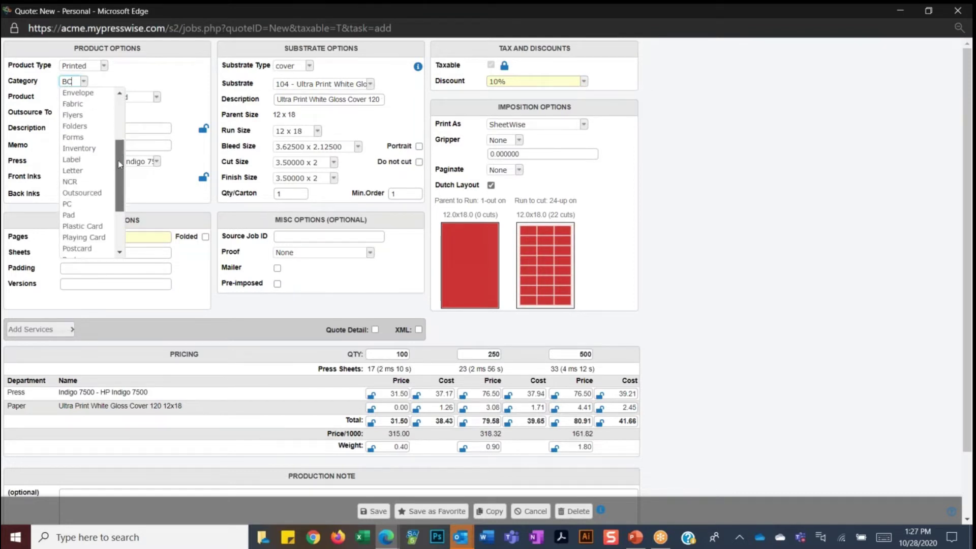
pyautogui.click(76, 248)
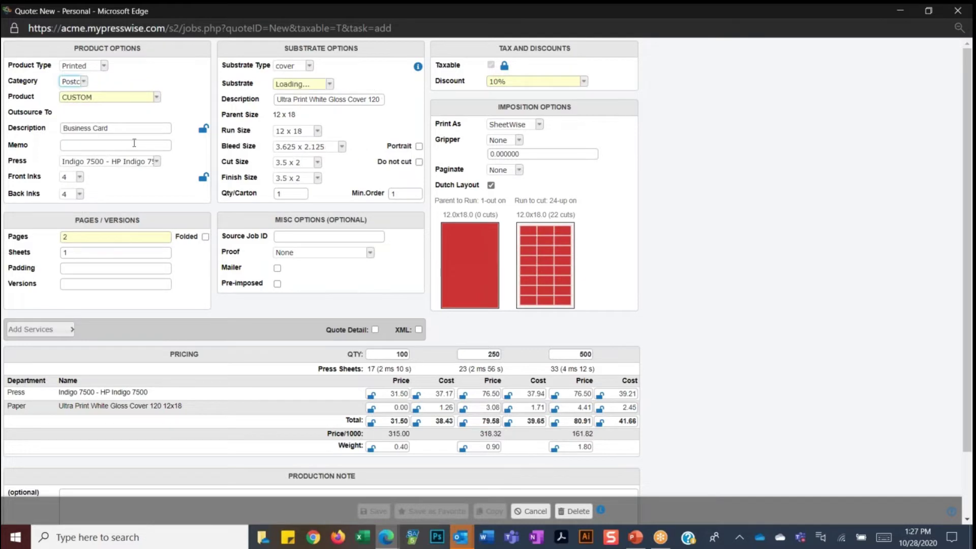
pyautogui.click(157, 97)
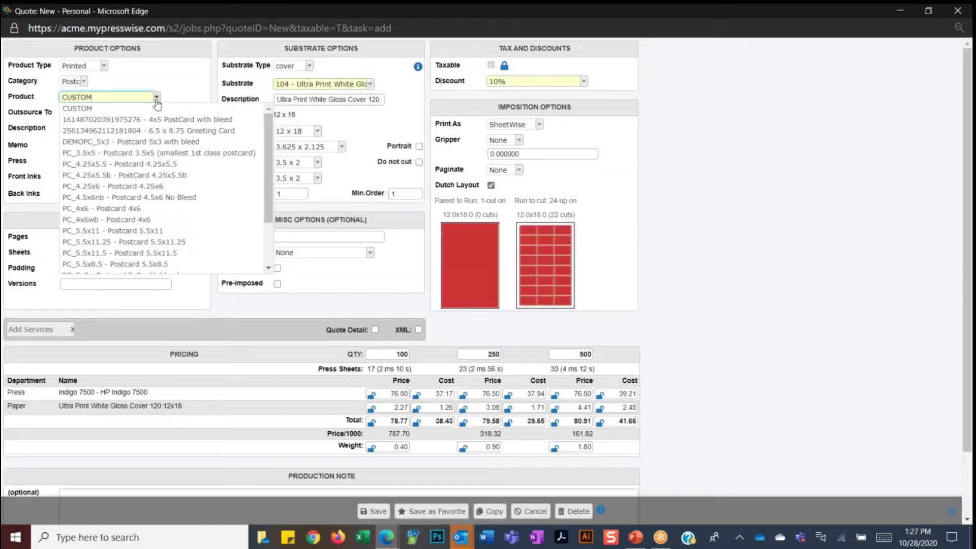
pyautogui.click(136, 209)
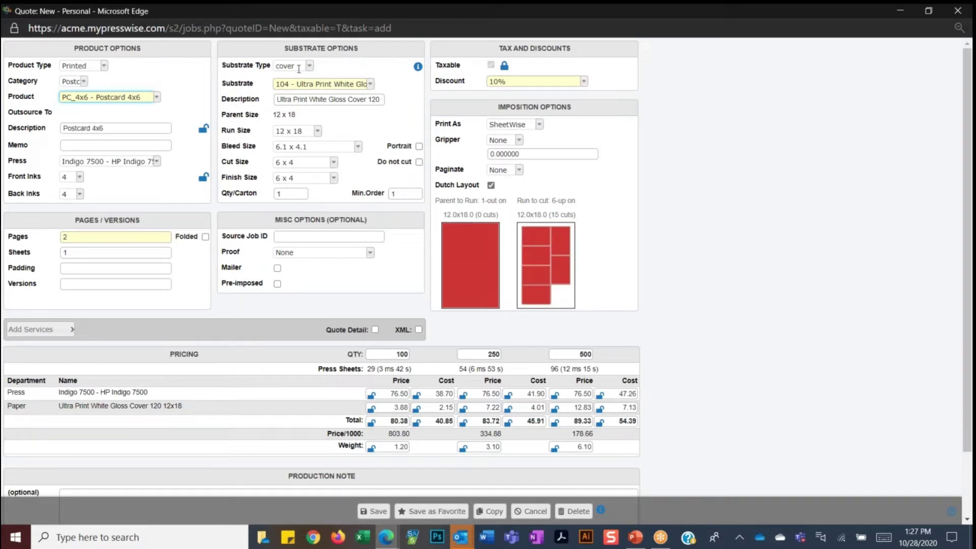
# - Set the postcard item's three quote quantities to 500, 700 and 1000
pyautogui.click(316, 84)
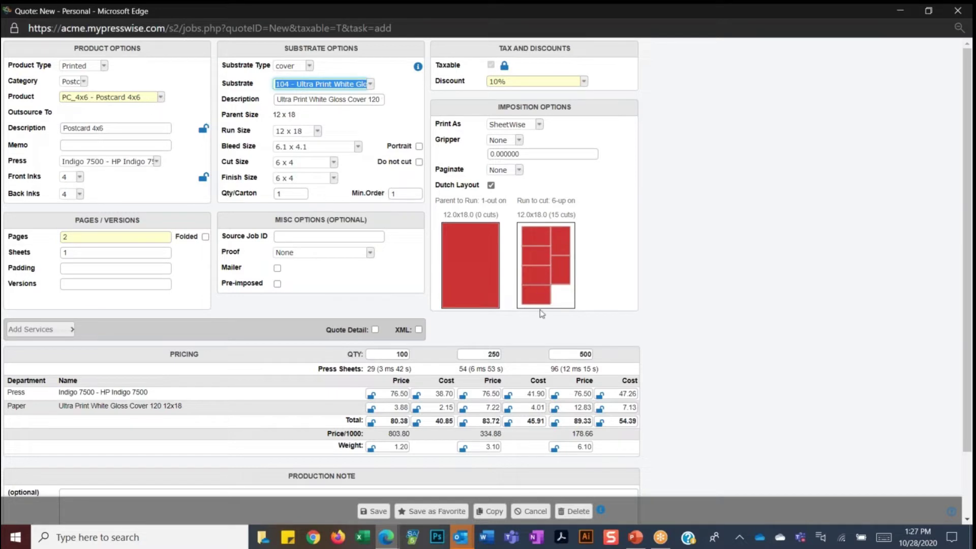
pyautogui.doubleClick(381, 356)
pyautogui.write('500')
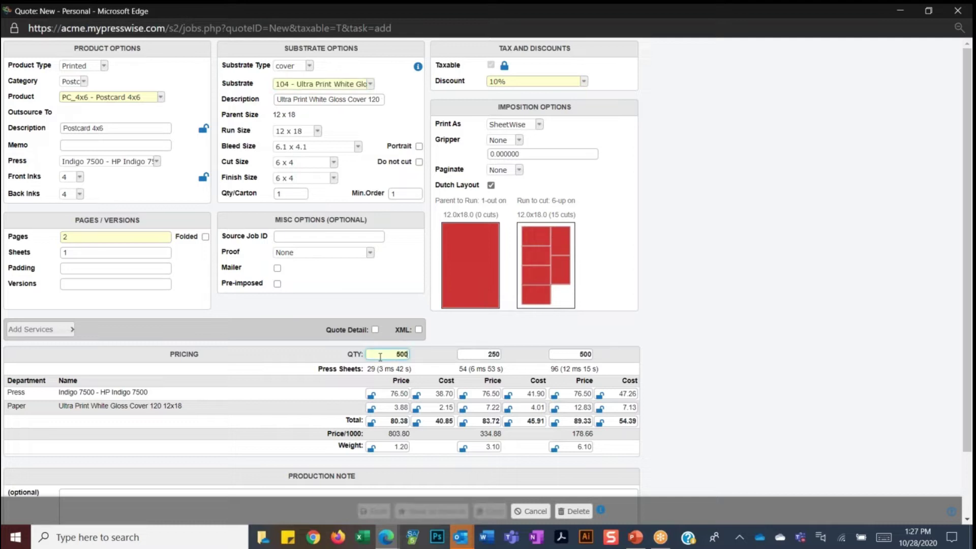
pyautogui.press('Tab')
pyautogui.write('700')
pyautogui.press('Tab')
pyautogui.write('1000')
pyautogui.press('Tab')
# - Add the "1/8 Rounded Corners" cutting service to the postcard item and save the item to the quote
pyautogui.click(38, 329)
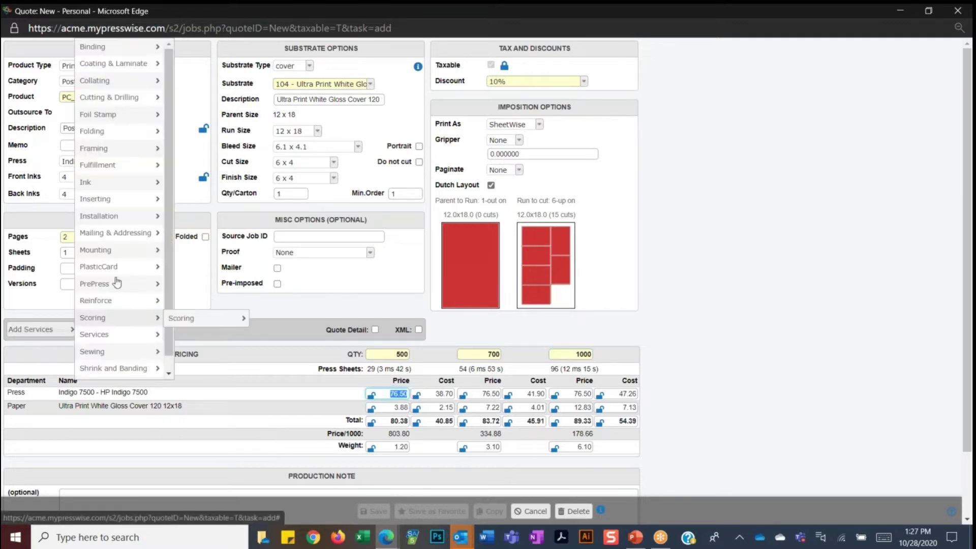
pyautogui.moveTo(114, 148)
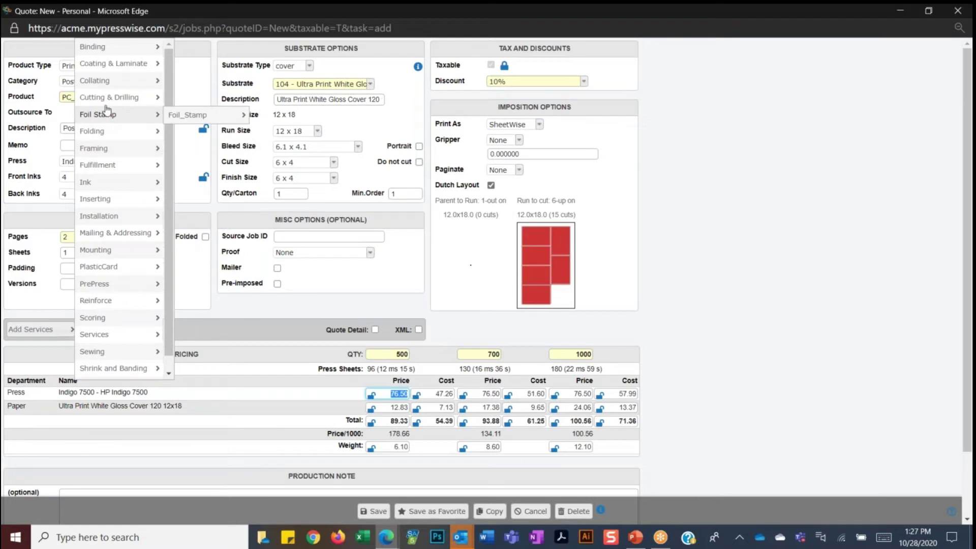
pyautogui.moveTo(123, 100)
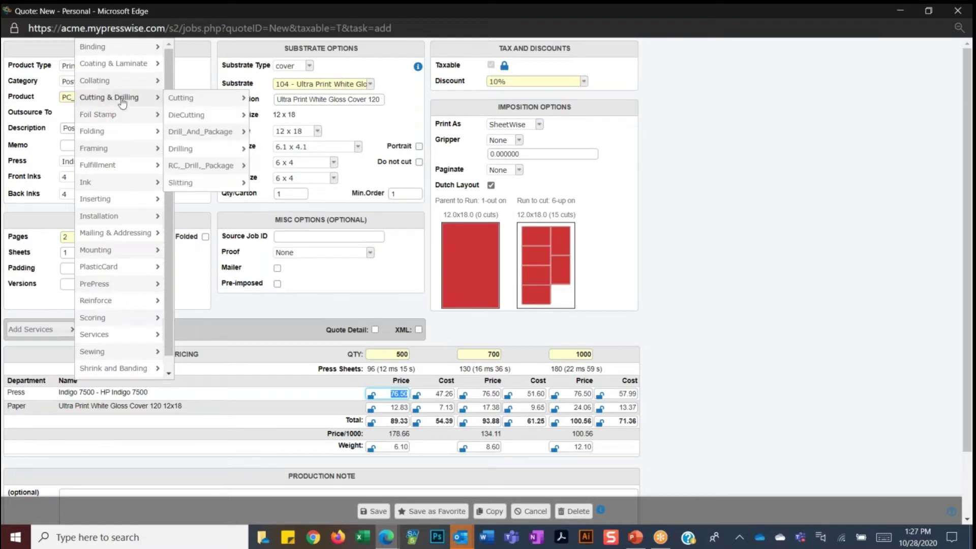
pyautogui.moveTo(196, 99)
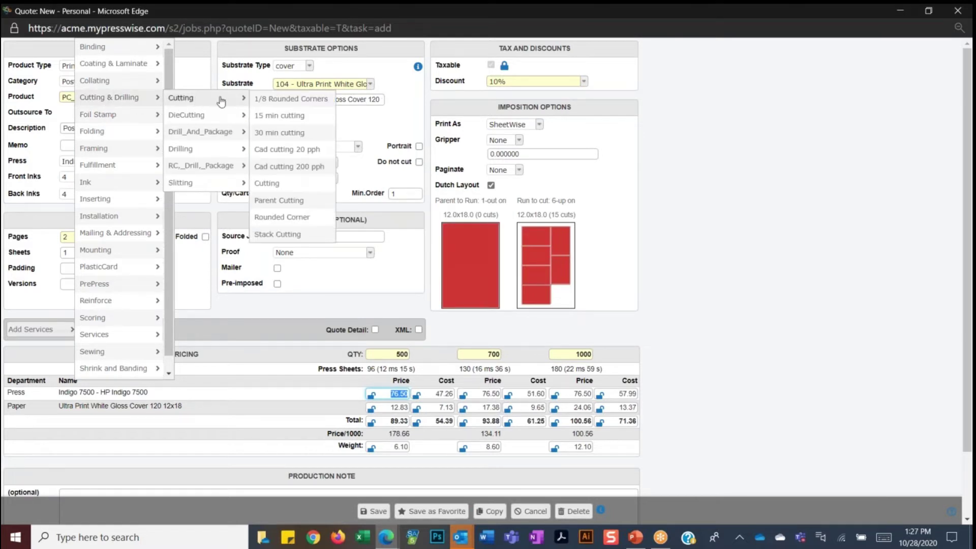
pyautogui.click(275, 101)
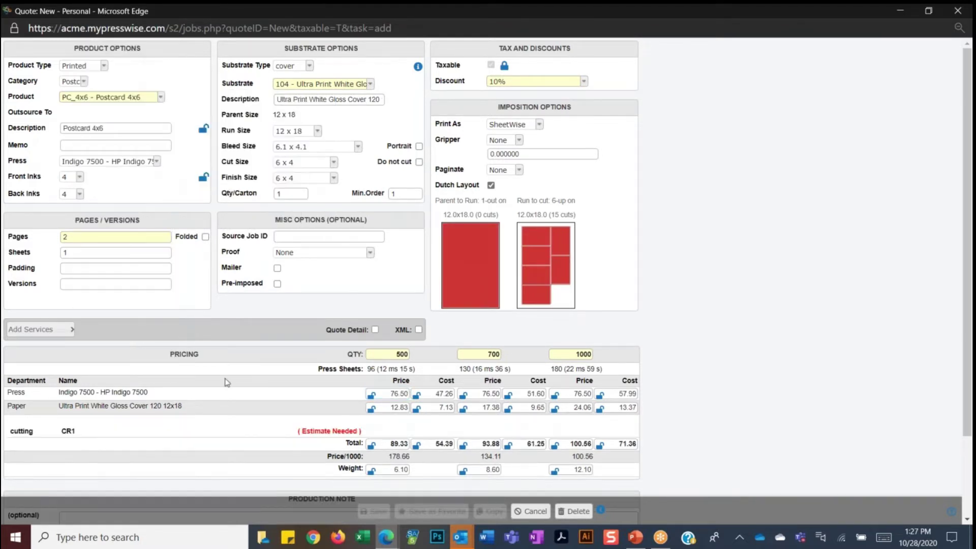
pyautogui.scroll(-2, 243, 416)
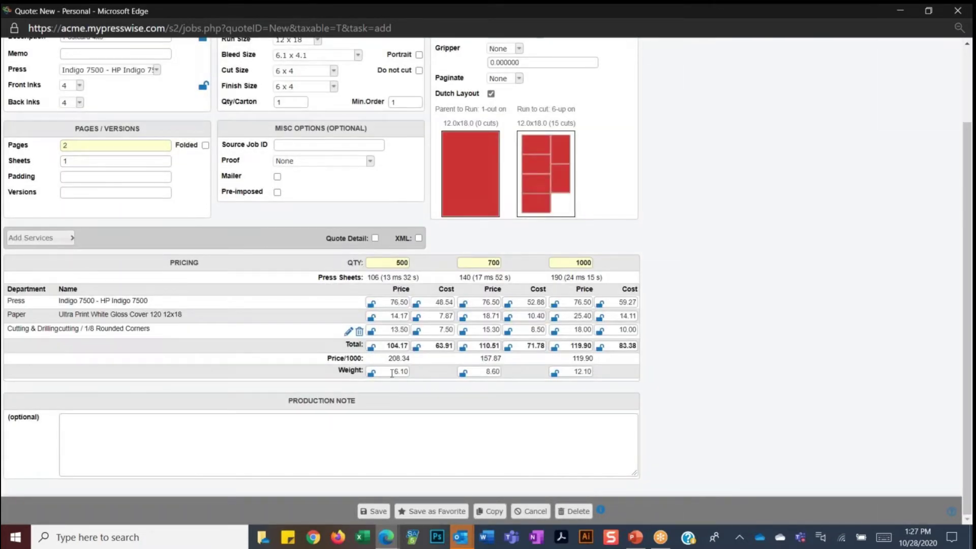
pyautogui.click(374, 511)
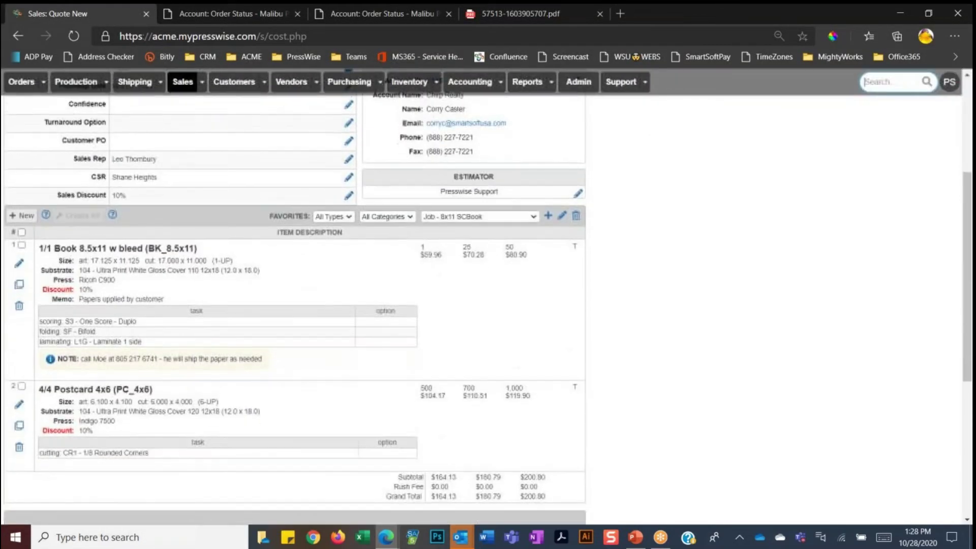
# - Start another printed item on the quote with category BC and the product "BC - Business Card"
pyautogui.click(21, 216)
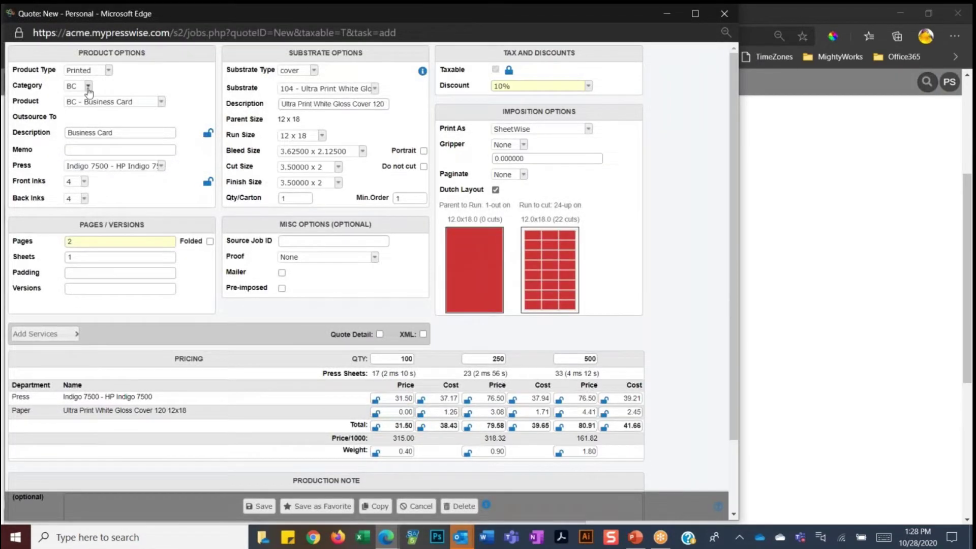
pyautogui.click(160, 101)
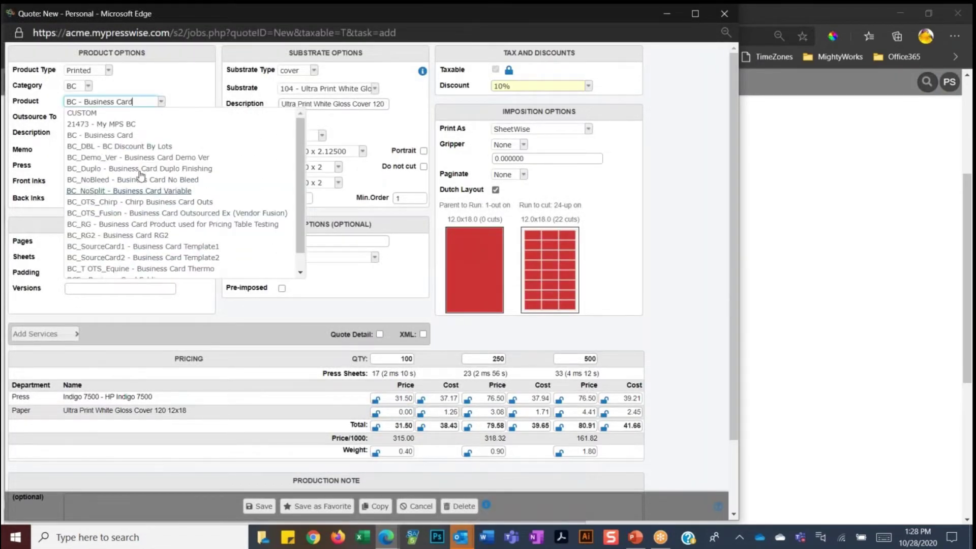
pyautogui.click(125, 134)
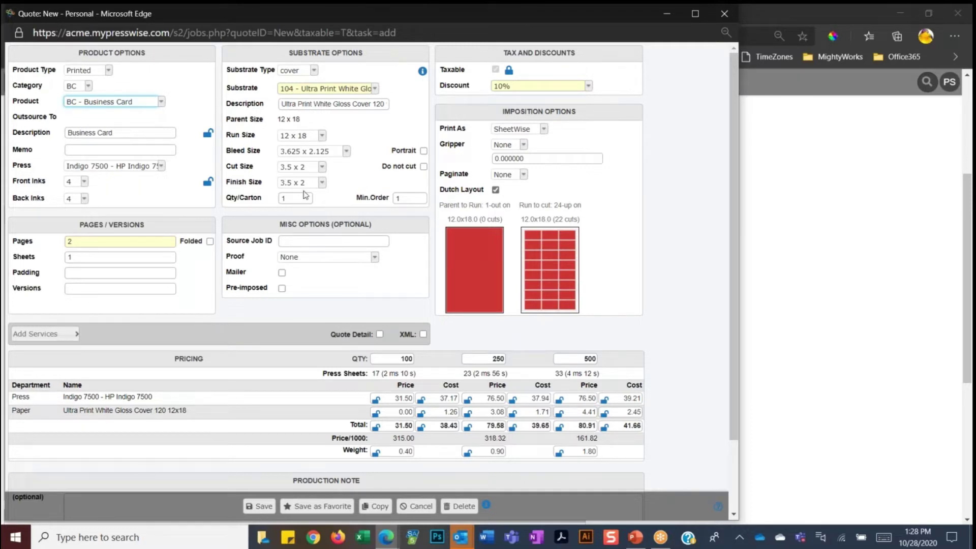
pyautogui.click(286, 152)
pyautogui.press('Tab')
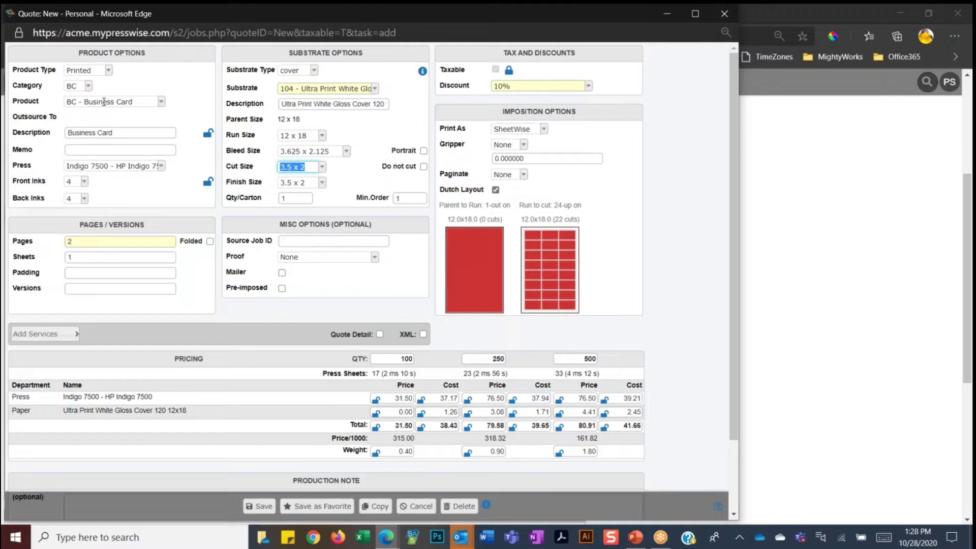
pyautogui.click(258, 240)
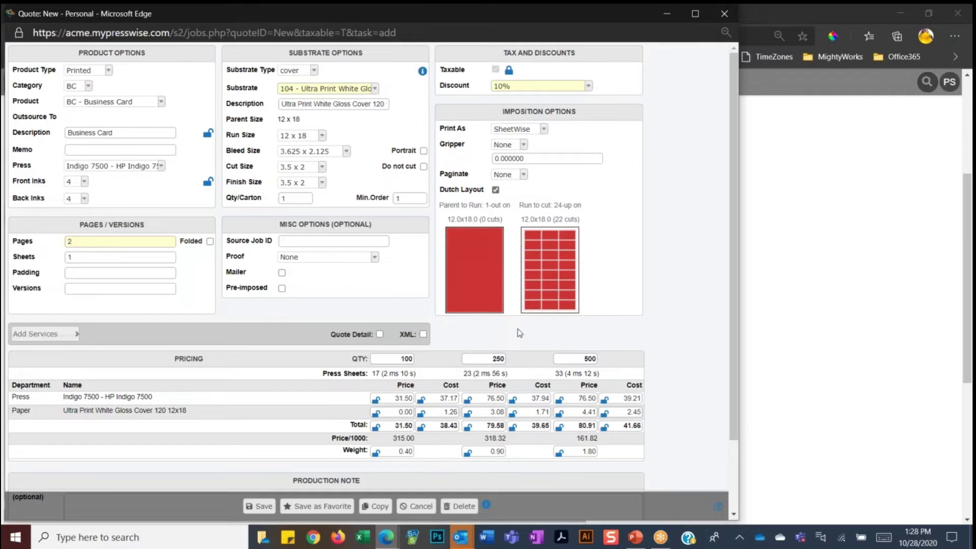
# - Look through the available sewing services and save the business card item to the quote
pyautogui.click(56, 334)
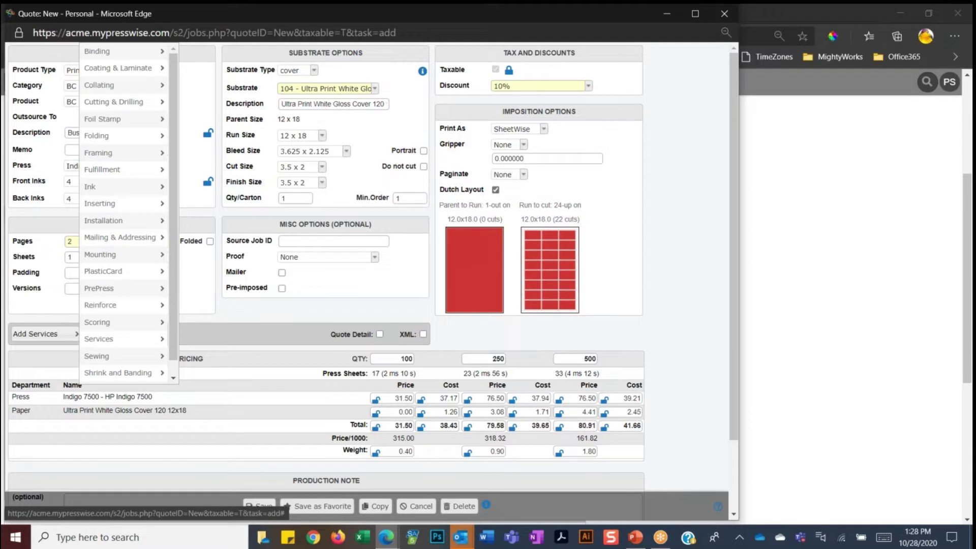
pyautogui.moveTo(97, 356)
pyautogui.moveTo(209, 356)
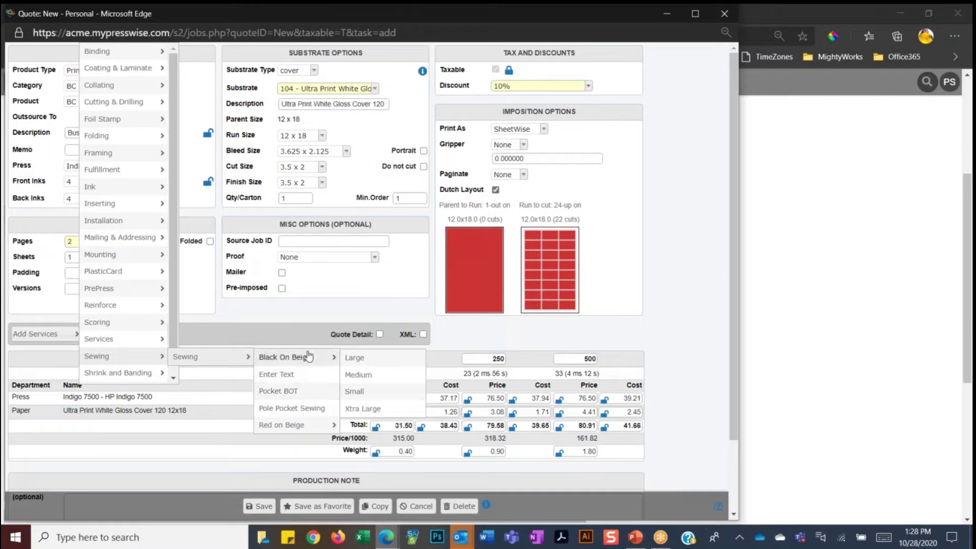
pyautogui.click(260, 506)
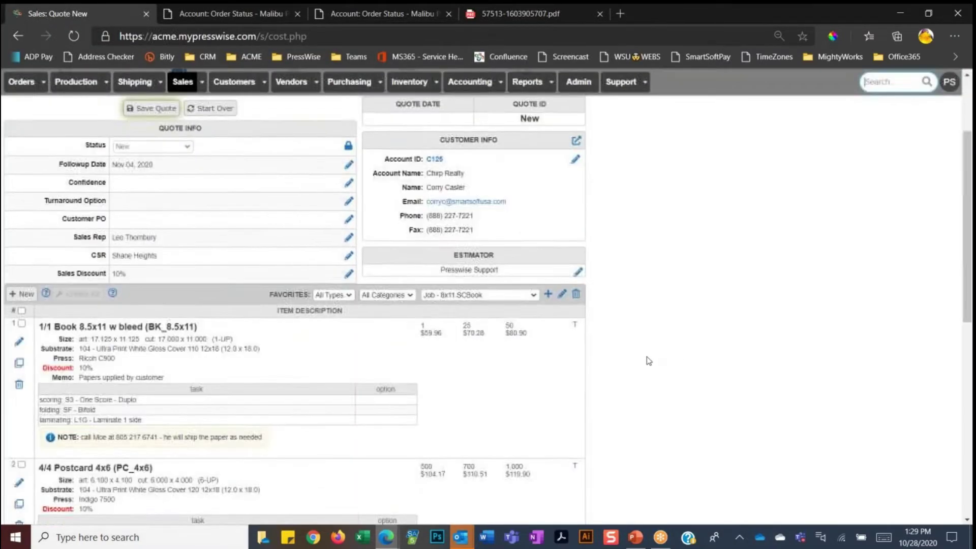
# - Enter project name "gfhgjdghj", note lines "fgjhg", "jghjdgh", "khjk", "jhkf" and "jlfh", and private note "fhgjghjdgj" on the quote
pyautogui.scroll(-5, 647, 360)
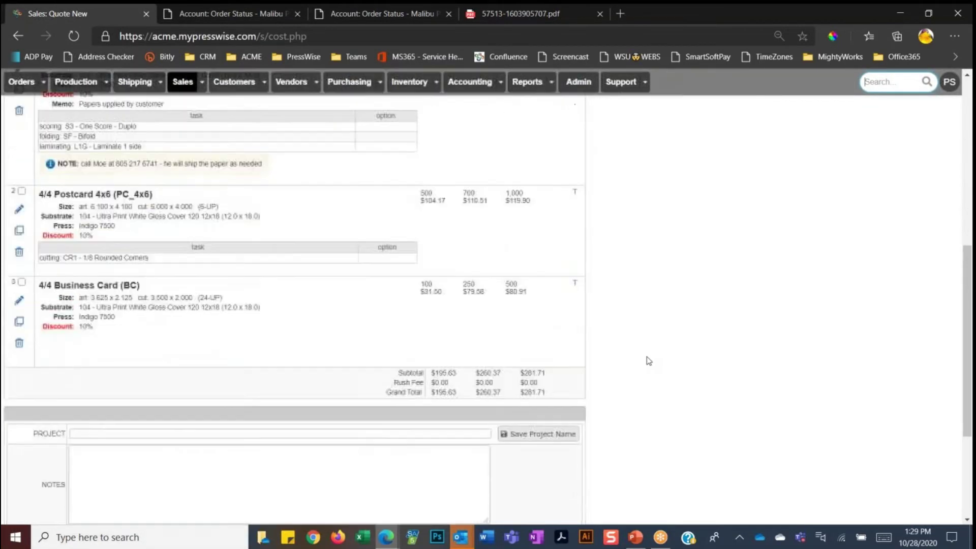
pyautogui.click(187, 351)
pyautogui.write('gfhgjdghj')
pyautogui.click(169, 395)
pyautogui.write('fgjhg')
pyautogui.press('Return')
pyautogui.write('jghjdgh khjk hkf jfh')
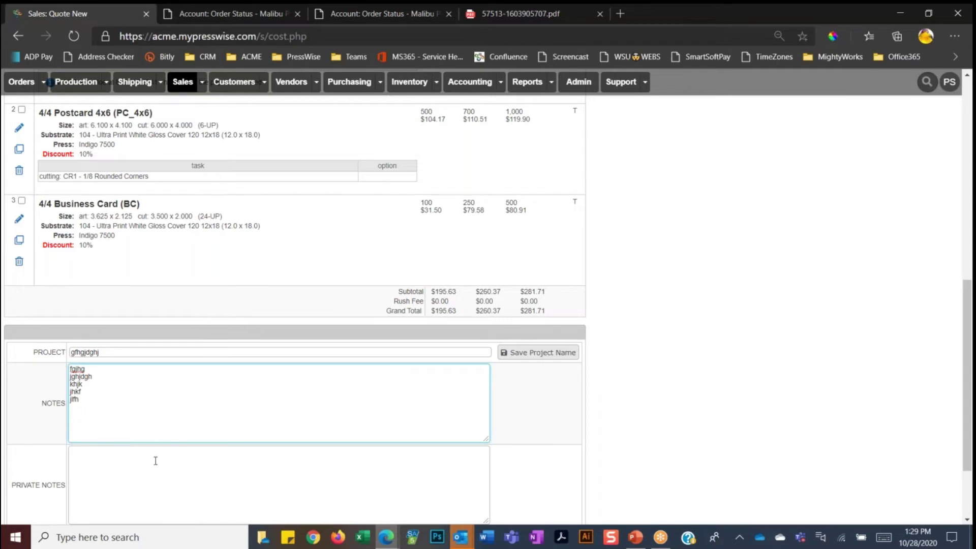
pyautogui.click(154, 459)
pyautogui.scroll(-2, 156, 461)
pyautogui.write('fhgjghjdgj')
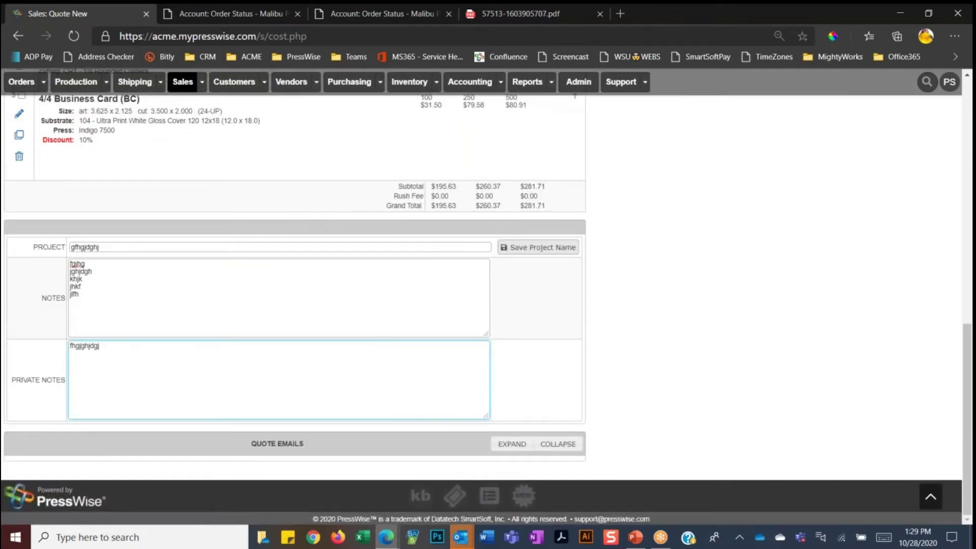
# - Save the quote and email it to the customer using the standard message with the quote PDF attached
pyautogui.scroll(2, 39, 396)
pyautogui.scroll(8, 163, 445)
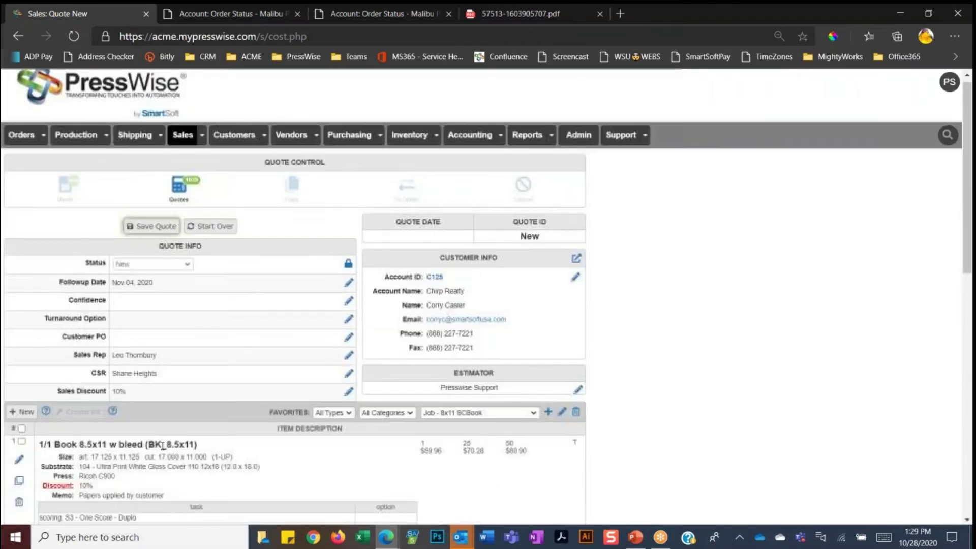
pyautogui.click(151, 226)
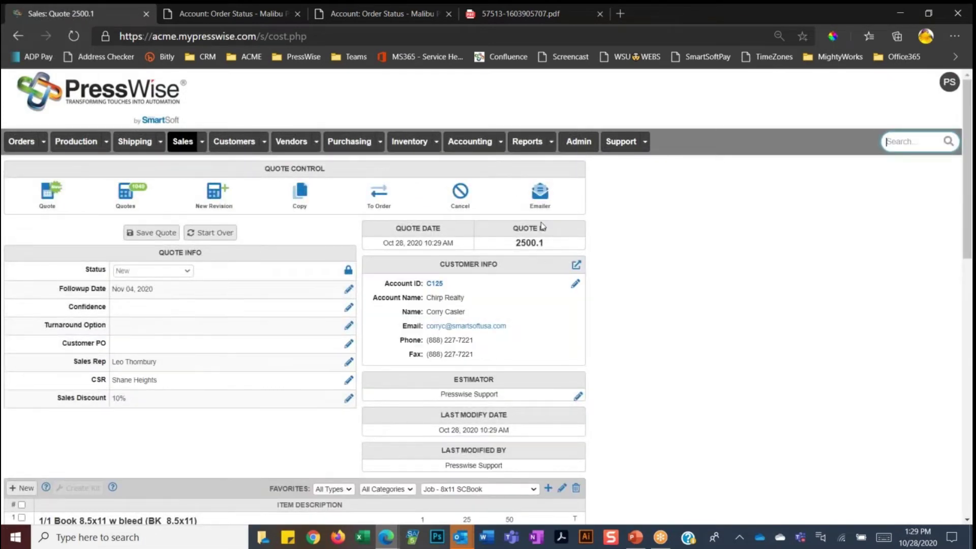
pyautogui.click(540, 193)
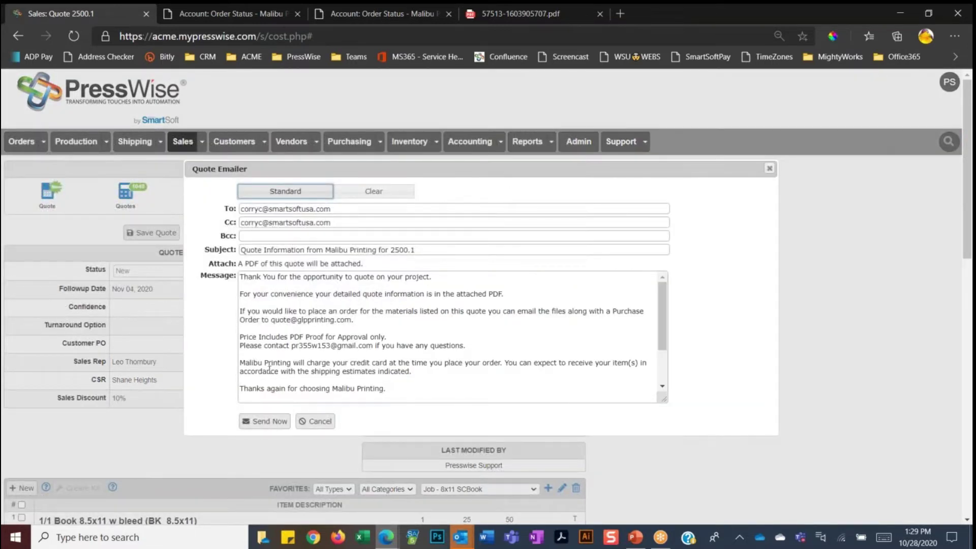
pyautogui.click(265, 422)
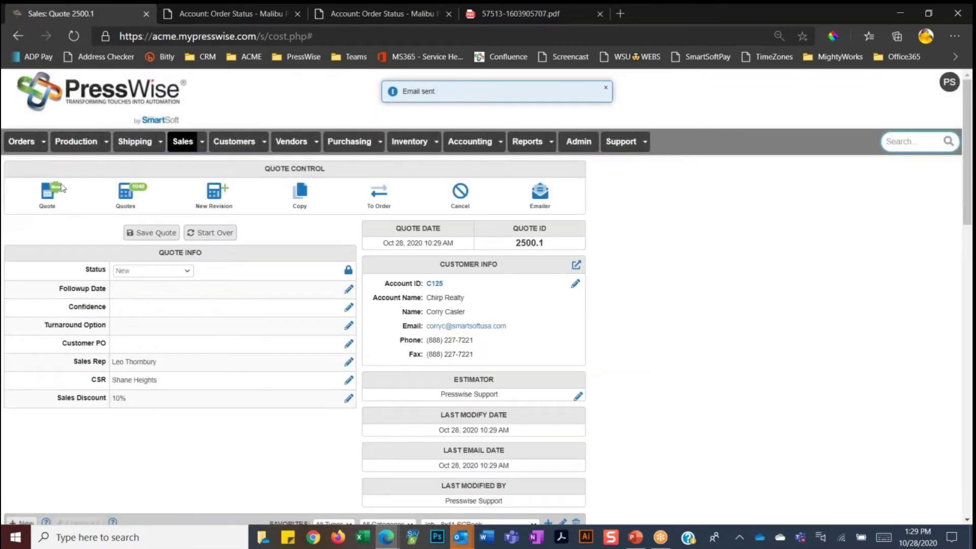
# - Download the quote as a PDF and open it to review its items, totals, notes and acceptance terms
pyautogui.click(47, 192)
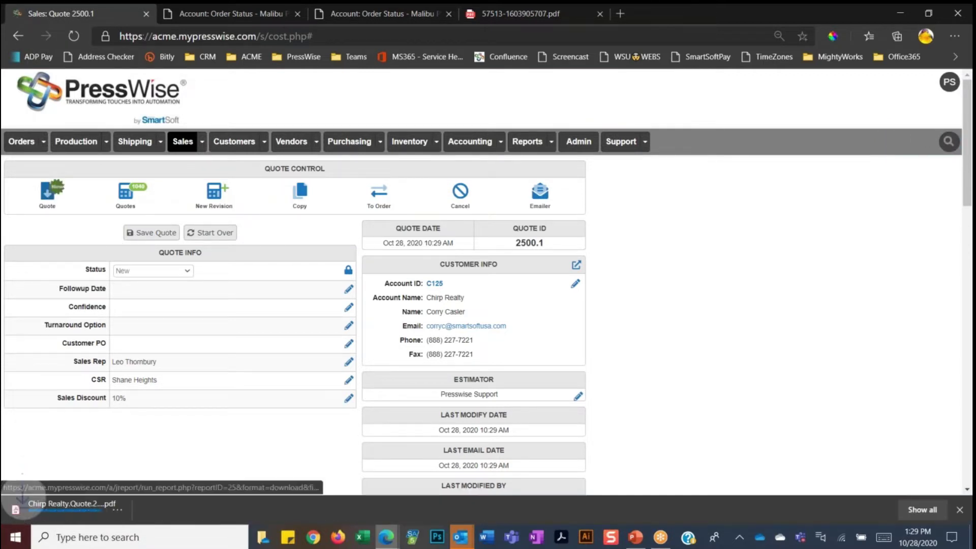
pyautogui.click(43, 511)
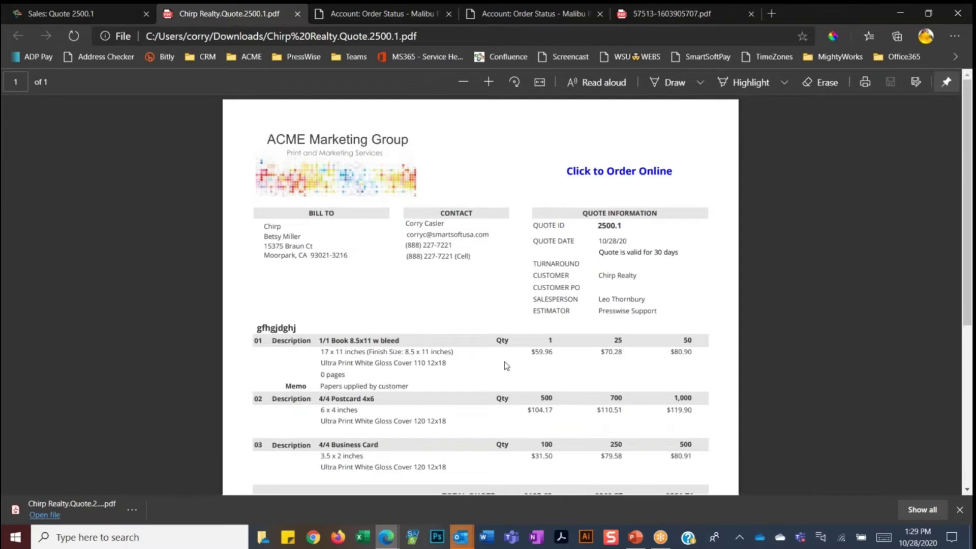
pyautogui.scroll(-2, 505, 365)
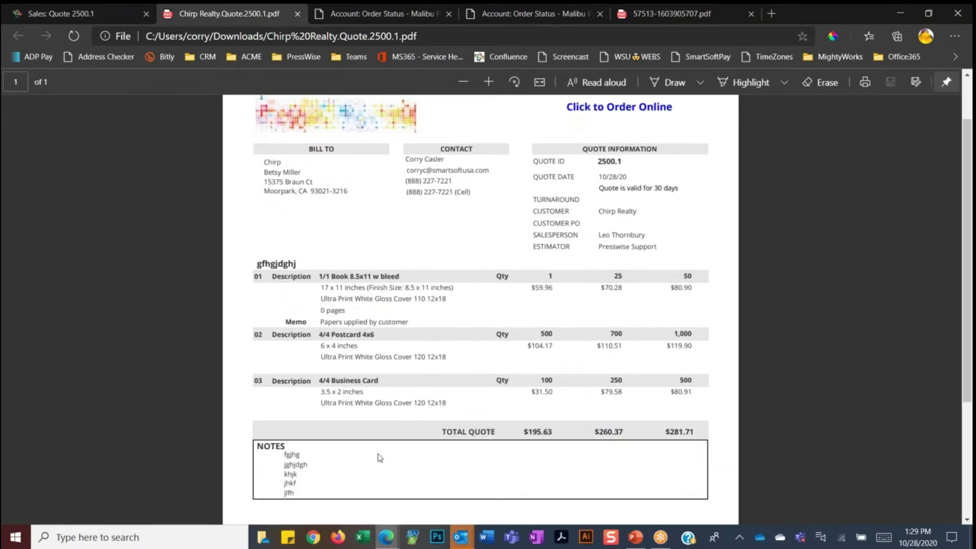
pyautogui.scroll(-5, 378, 457)
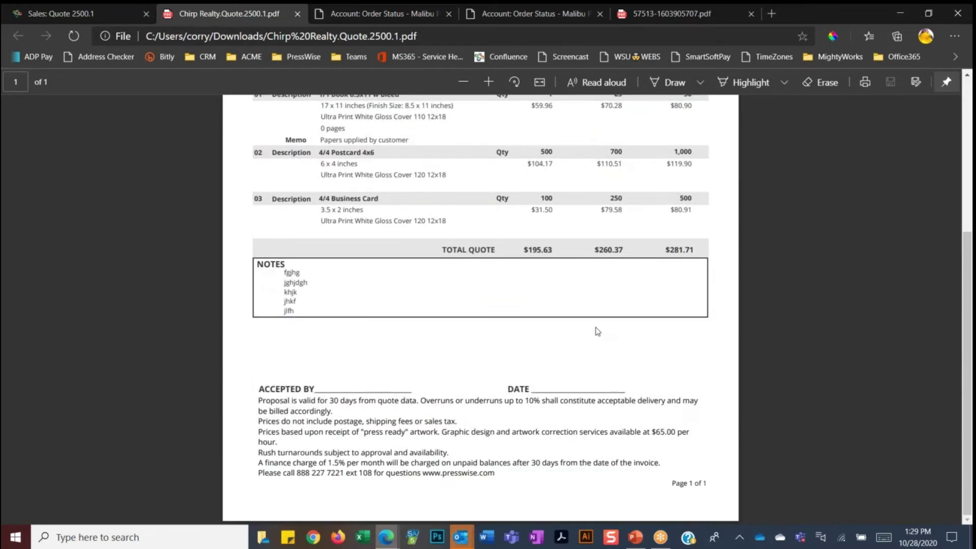
pyautogui.scroll(7, 630, 384)
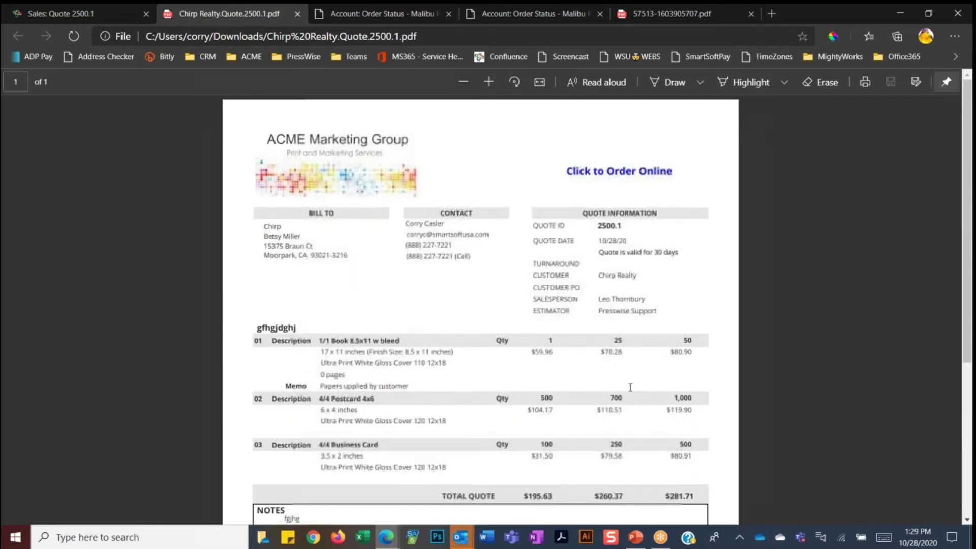
# - Follow the PDF's online order link, examine the items and quantity choices in the Chirp Realty storefront, and return to the quote
pyautogui.click(635, 173)
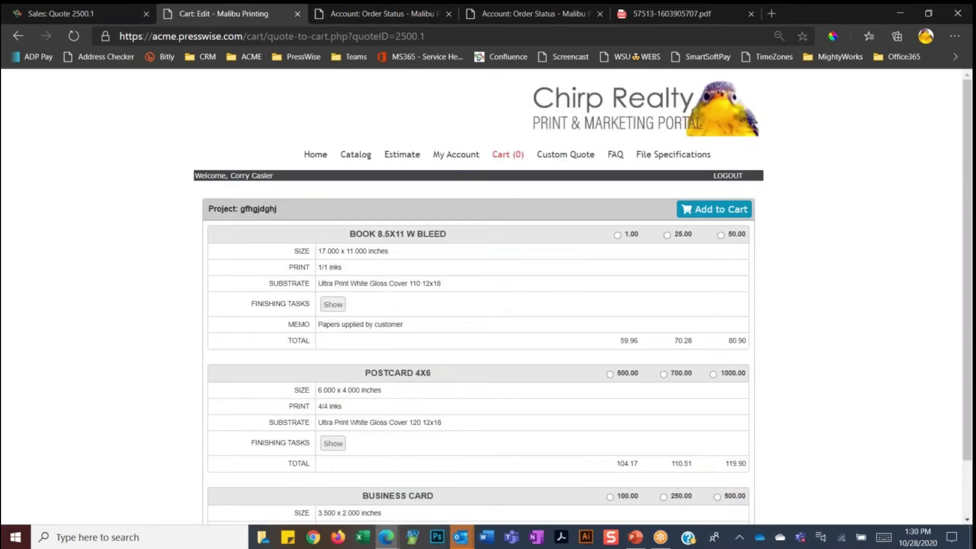
pyautogui.scroll(-1, 478, 305)
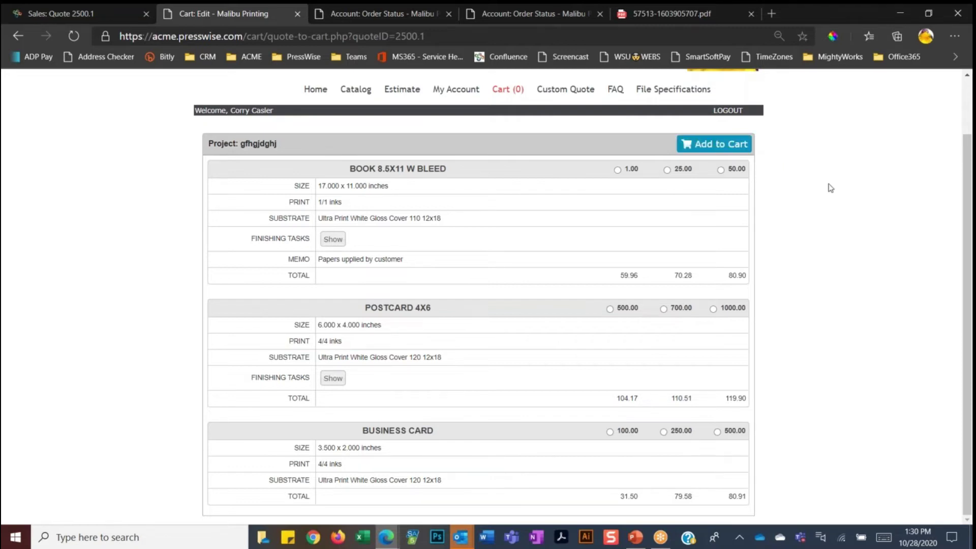
pyautogui.click(106, 12)
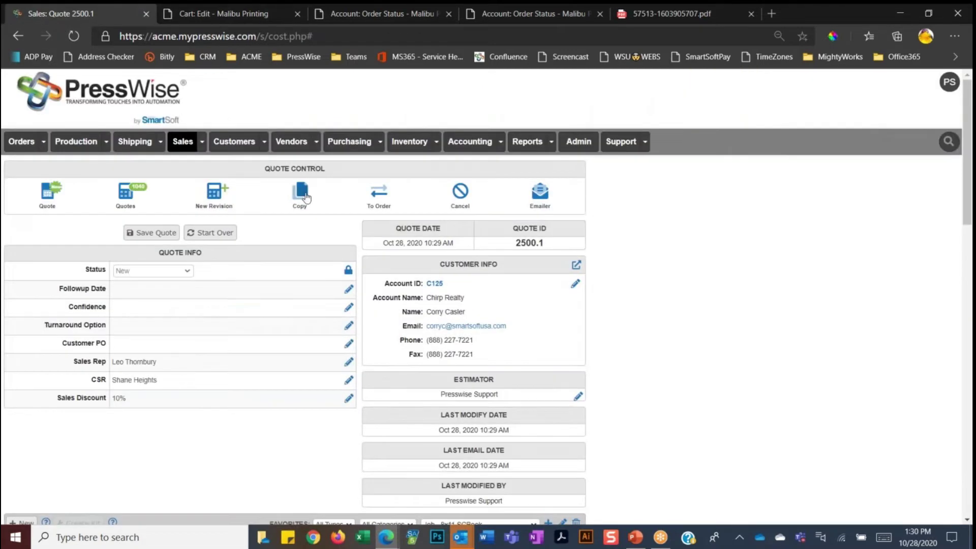
# - Open the Chirp Realty customer profile, go to the production statistics and examine open jobs, pending jobs, press time and needed sheets
pyautogui.click(216, 192)
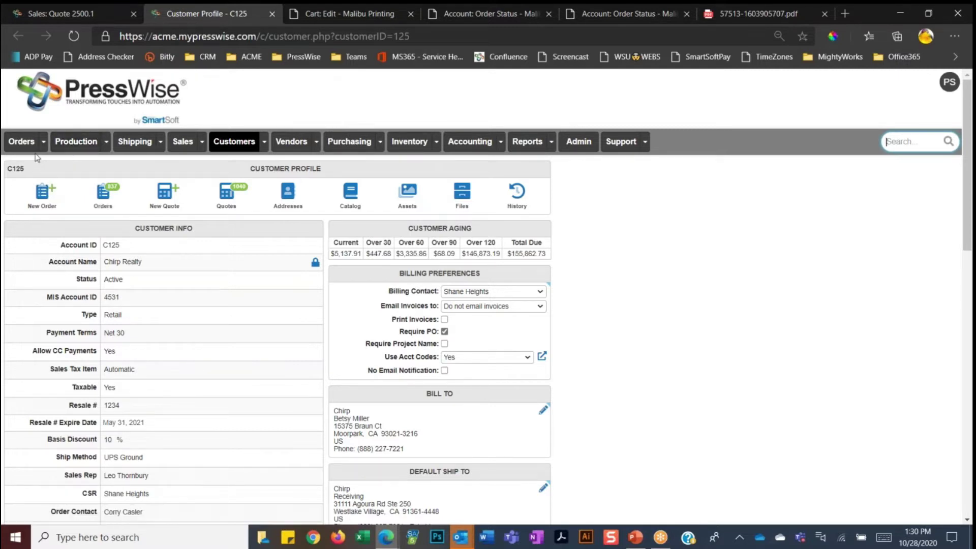
pyautogui.click(77, 141)
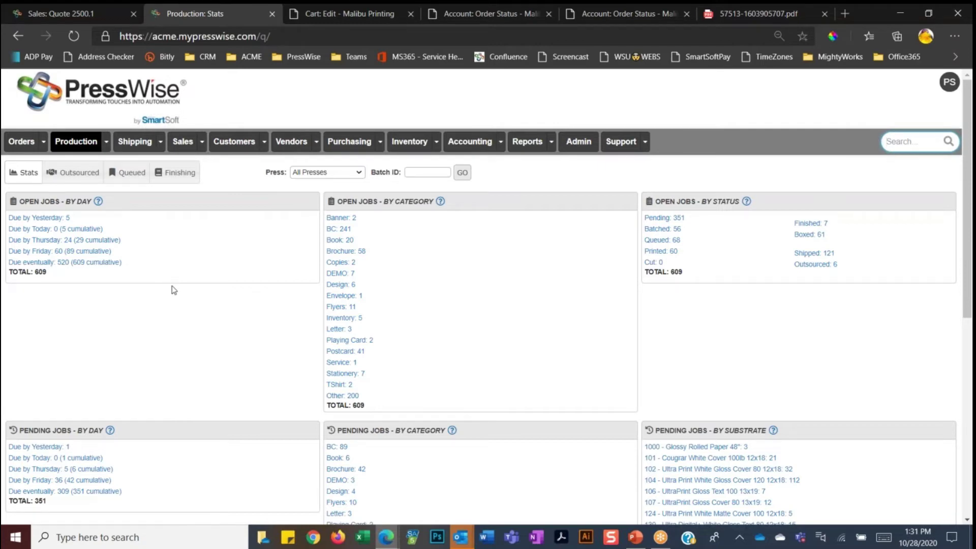
pyautogui.scroll(-1, 195, 318)
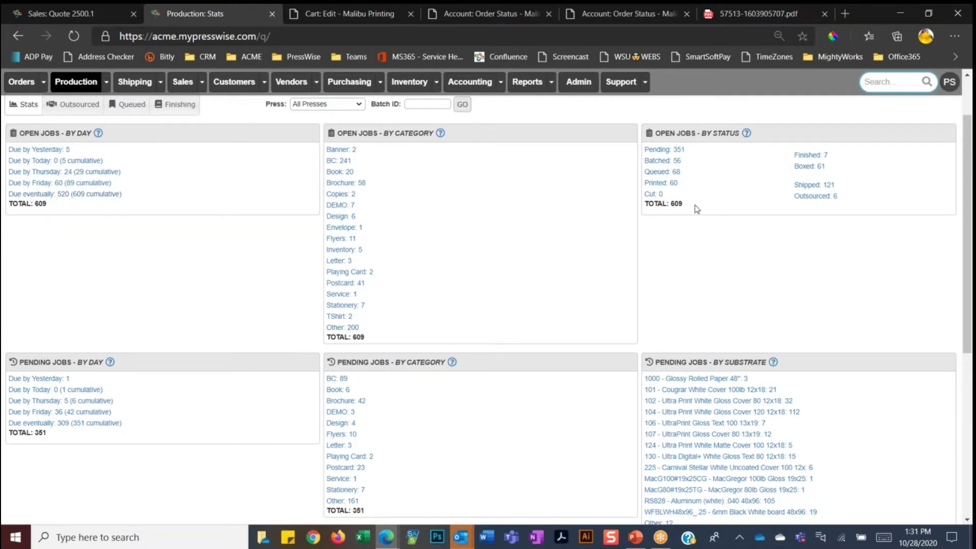
pyautogui.scroll(-4, 697, 209)
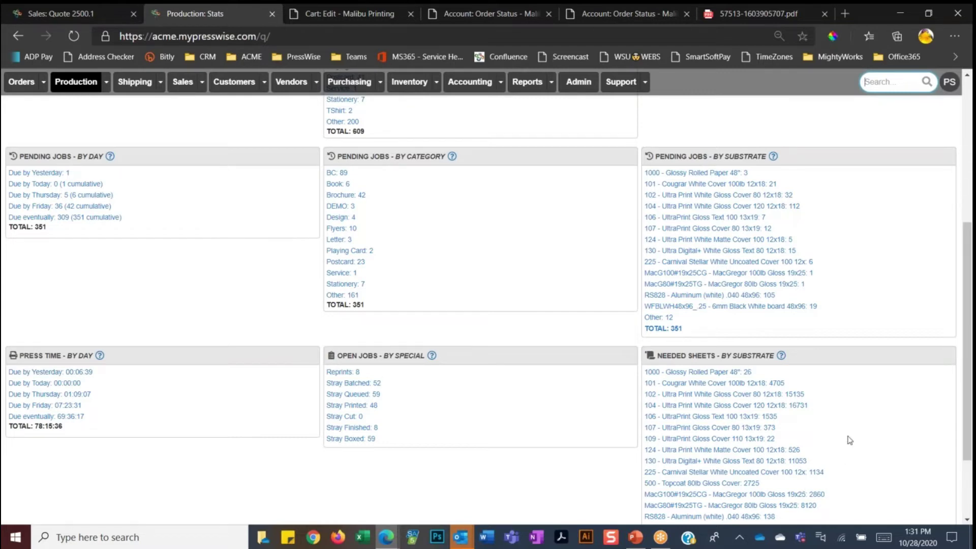
pyautogui.scroll(4, 849, 440)
pyautogui.scroll(2, 848, 435)
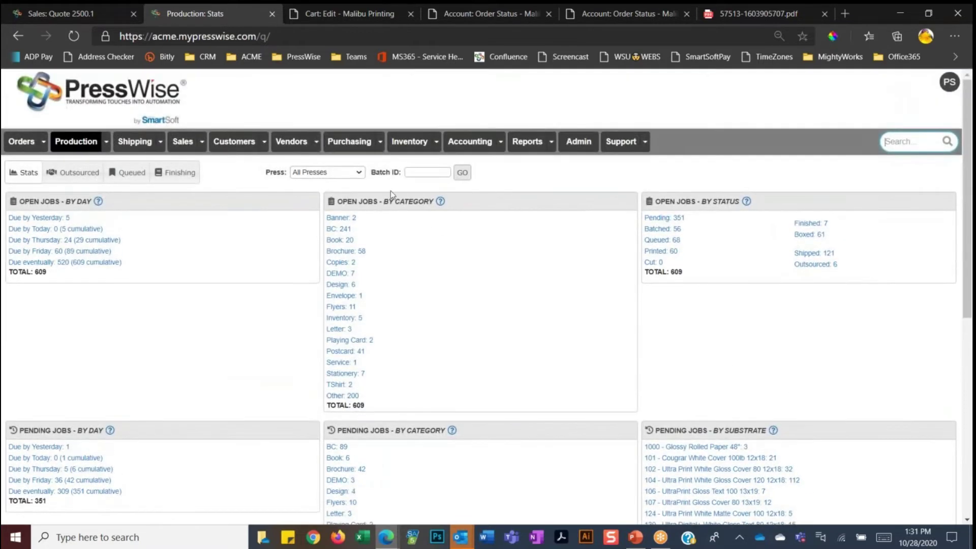
# - Filter the production statistics to the Indigo 7500 press, review its jobs and press time, and restore the view to all presses
pyautogui.click(359, 173)
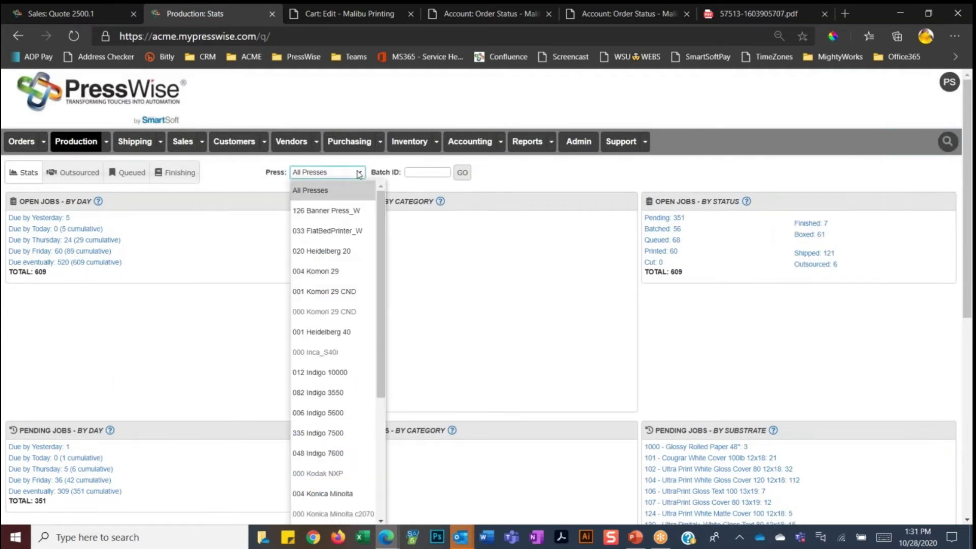
pyautogui.click(336, 433)
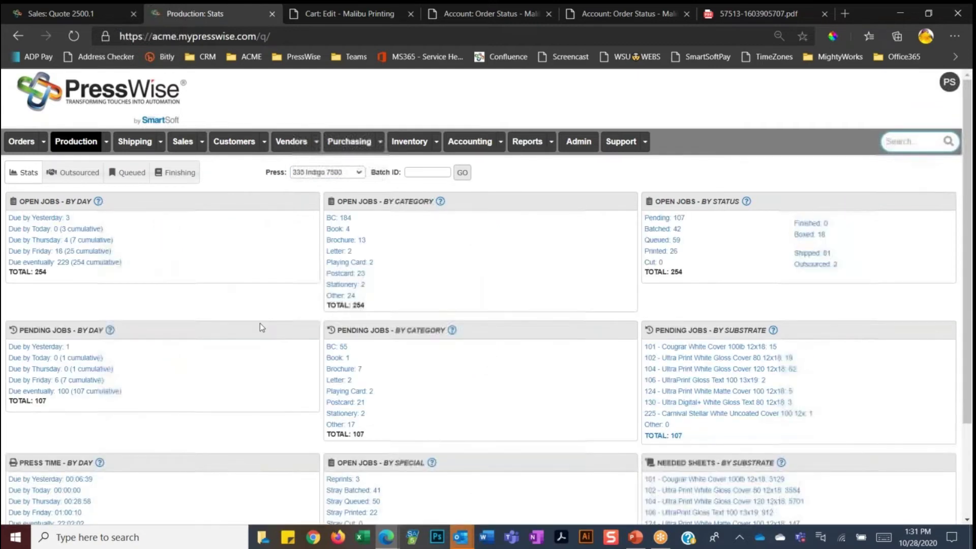
pyautogui.scroll(-1, 277, 310)
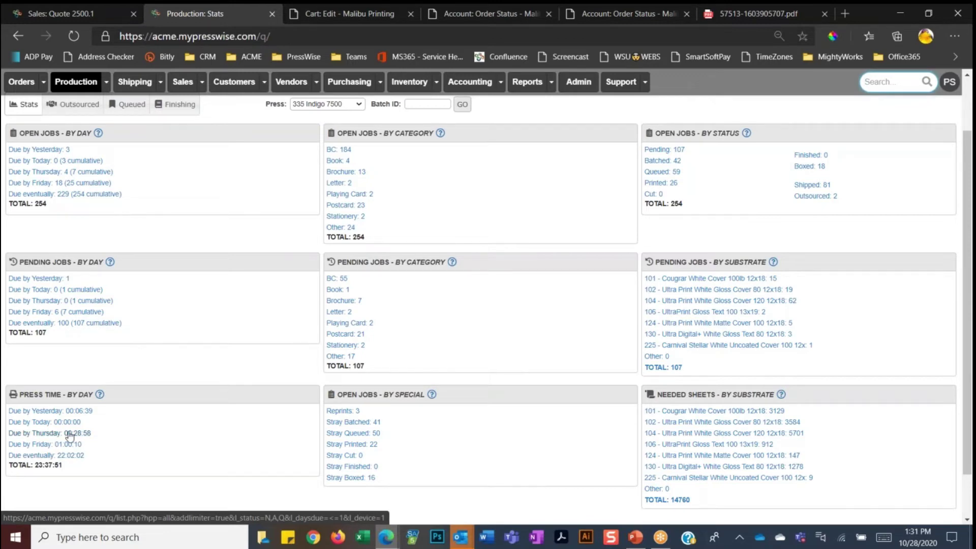
pyautogui.scroll(2, 69, 436)
pyautogui.click(326, 172)
pyautogui.click(329, 189)
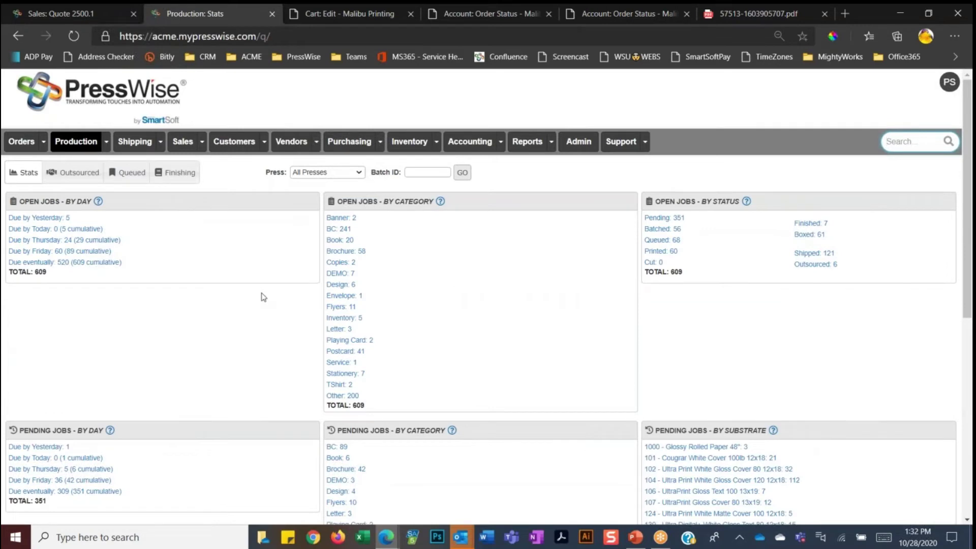
pyautogui.scroll(-1, 264, 297)
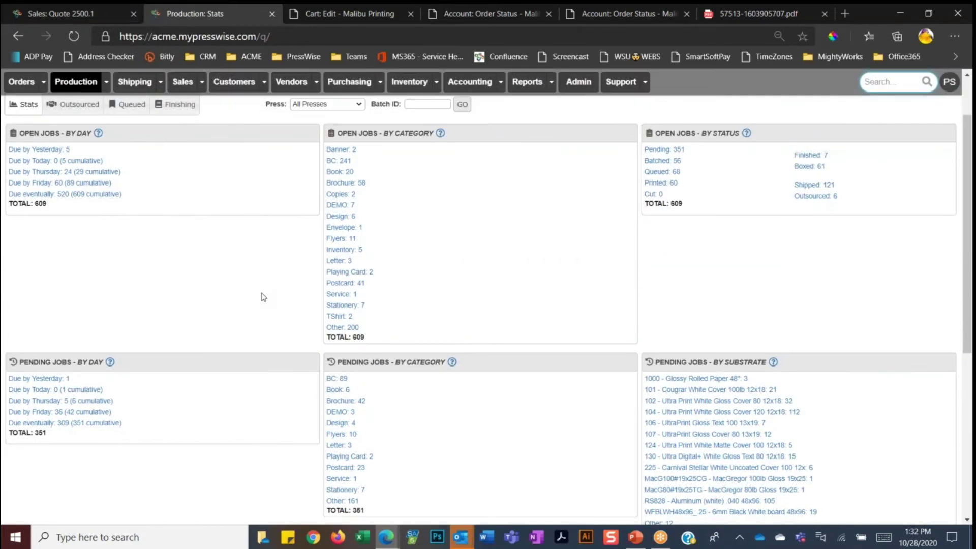
# - View the queued batches for all presses, sorting them by days until due and by print-by date in descending order
pyautogui.click(129, 107)
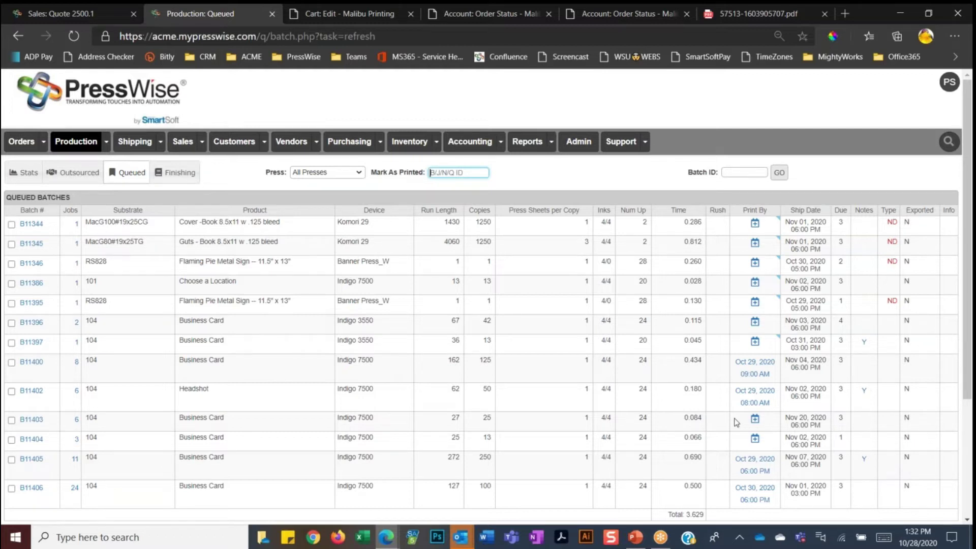
pyautogui.click(841, 210)
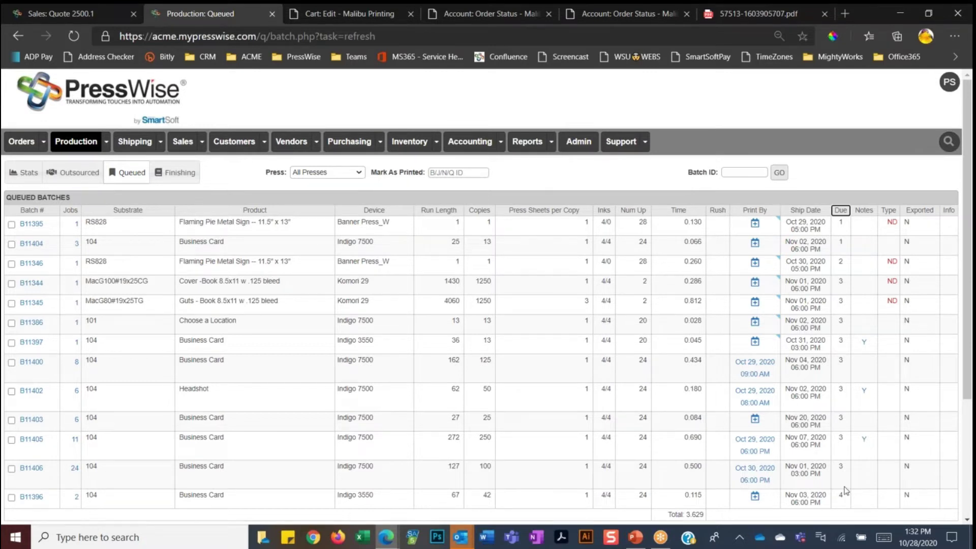
pyautogui.click(762, 211)
pyautogui.click(761, 212)
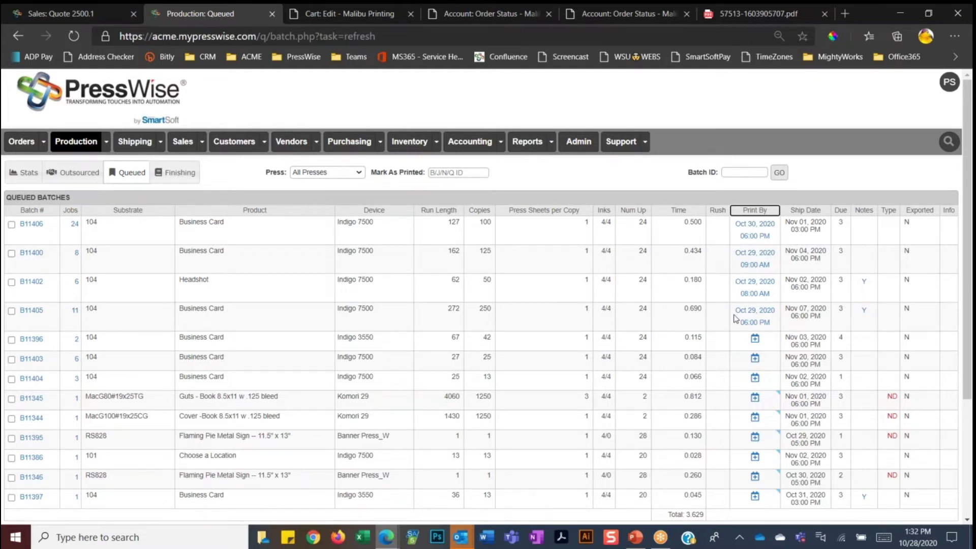
# - Filter the queued batches to the Indigo 7500 press and sort them by days until due
pyautogui.click(358, 174)
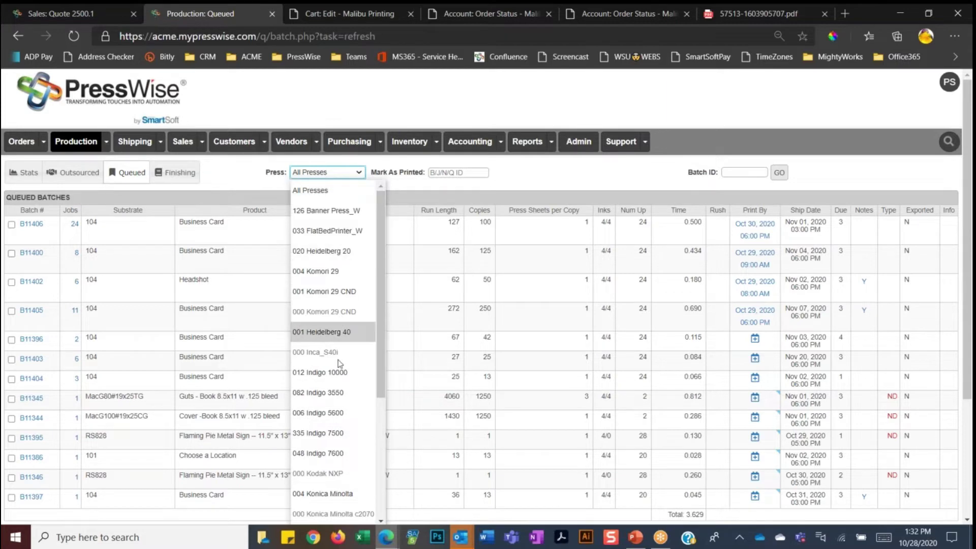
pyautogui.click(344, 436)
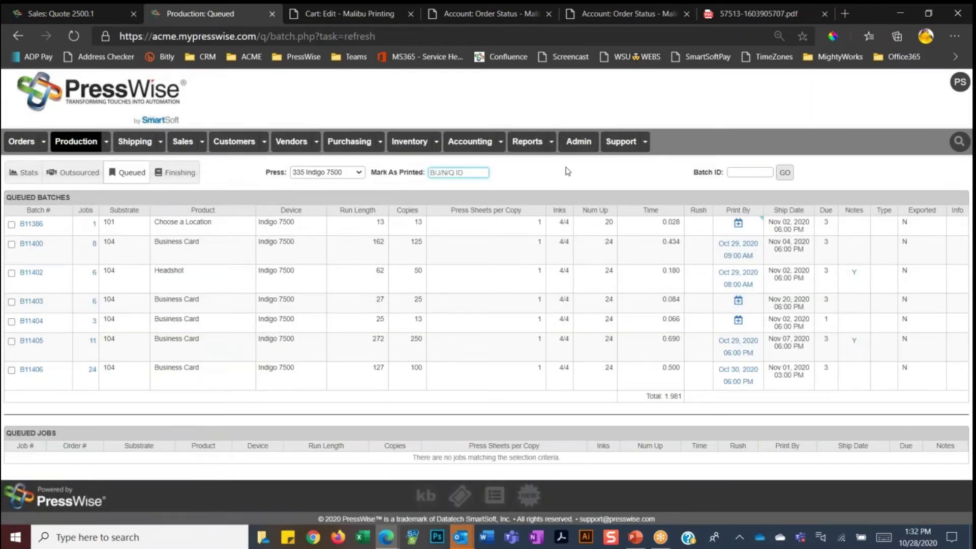
pyautogui.click(824, 212)
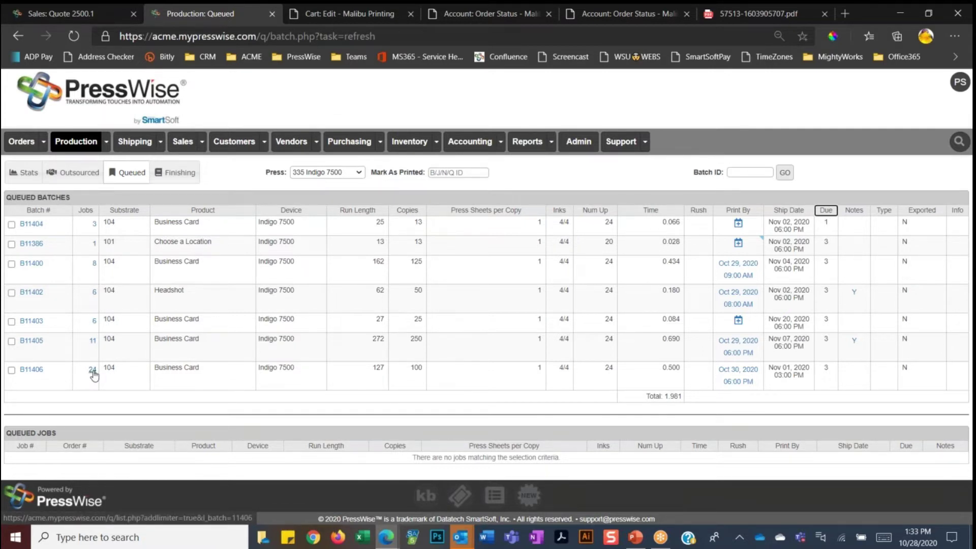
# - Open the controls for batch B11406, download its imposition PDF and open the file to examine the ganged business cards
pyautogui.click(32, 369)
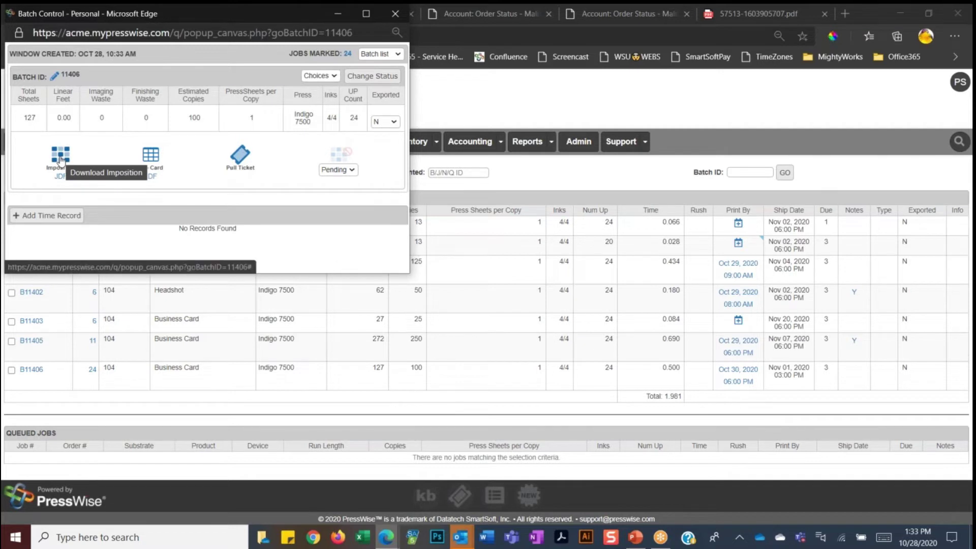
pyautogui.click(61, 162)
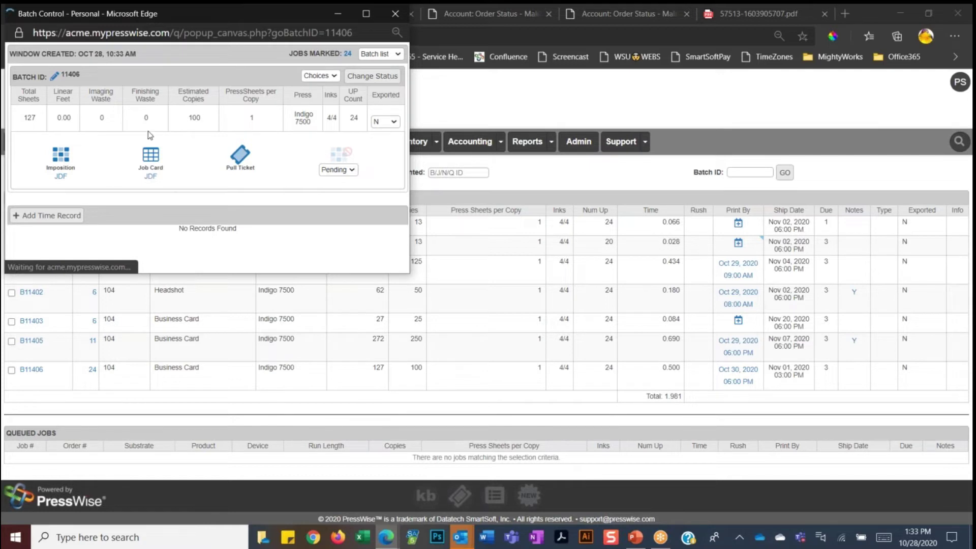
pyautogui.click(64, 158)
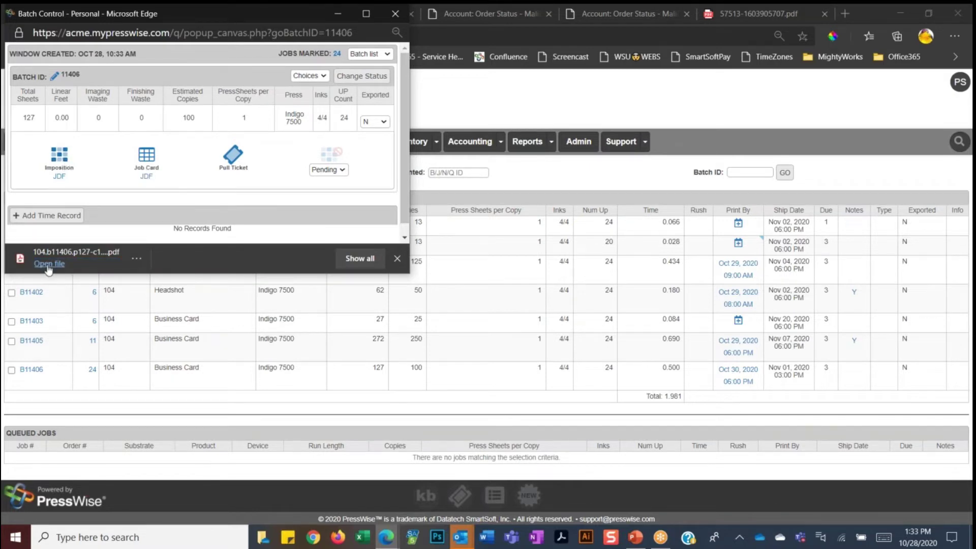
pyautogui.click(48, 265)
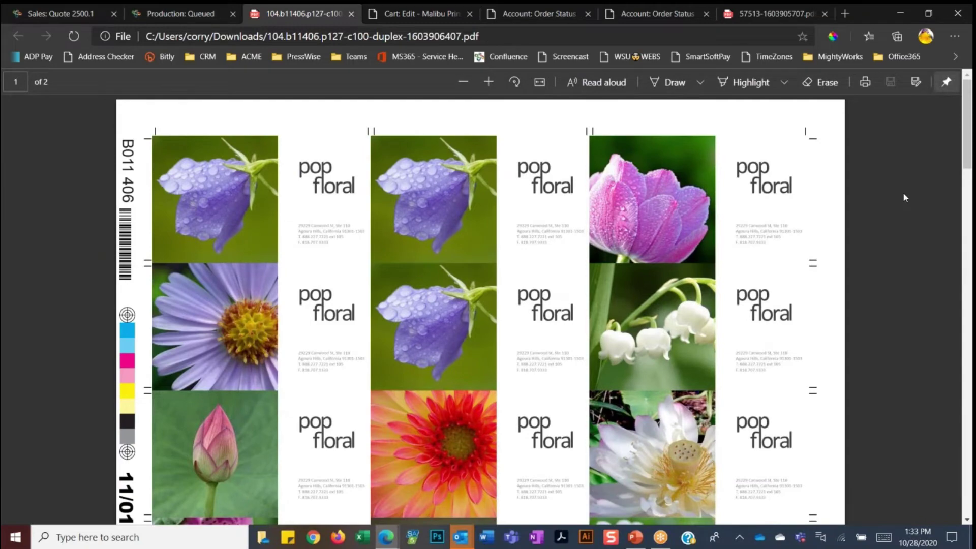
pyautogui.scroll(-8, 904, 194)
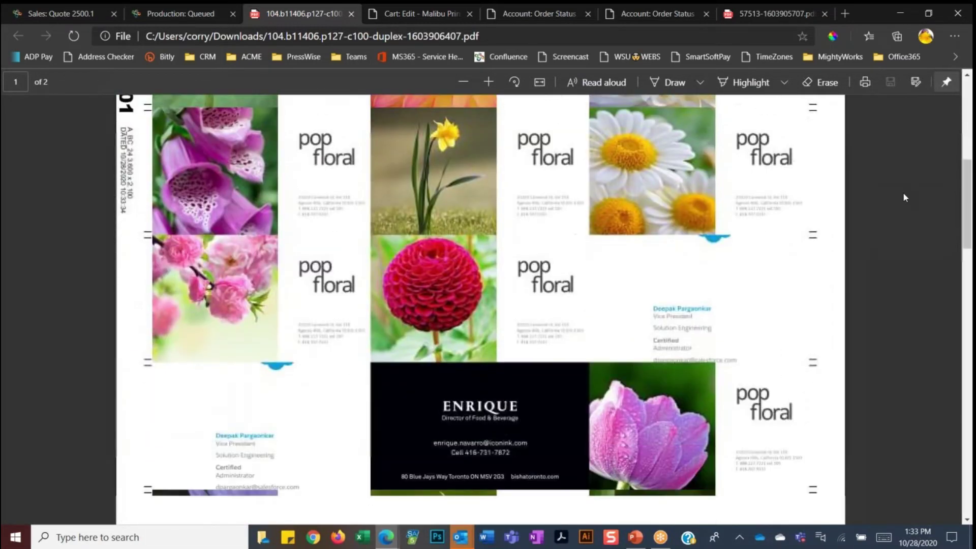
pyautogui.scroll(-1, 904, 193)
pyautogui.scroll(-9, 903, 192)
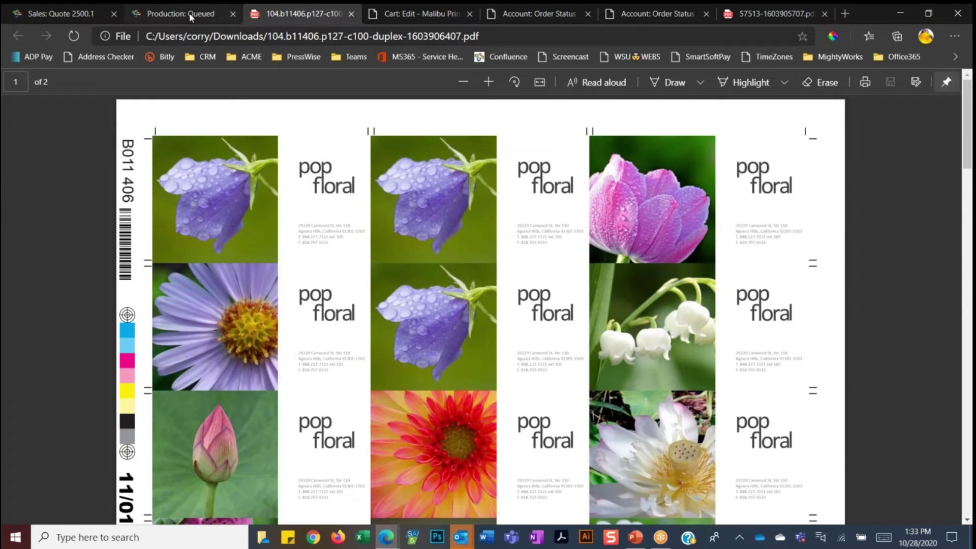
# - Return to the batch B11406 control window, download the job card PDF and open it
pyautogui.click(191, 15)
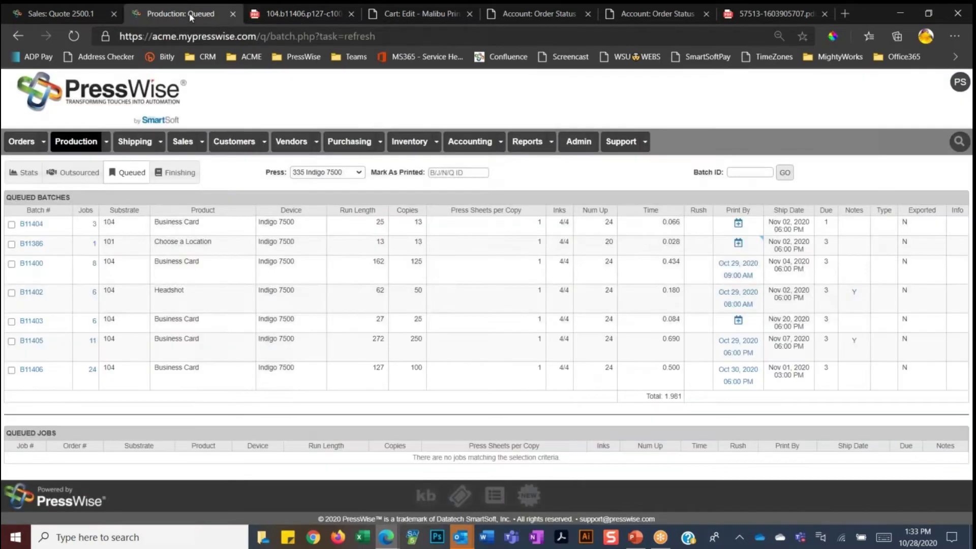
pyautogui.click(268, 15)
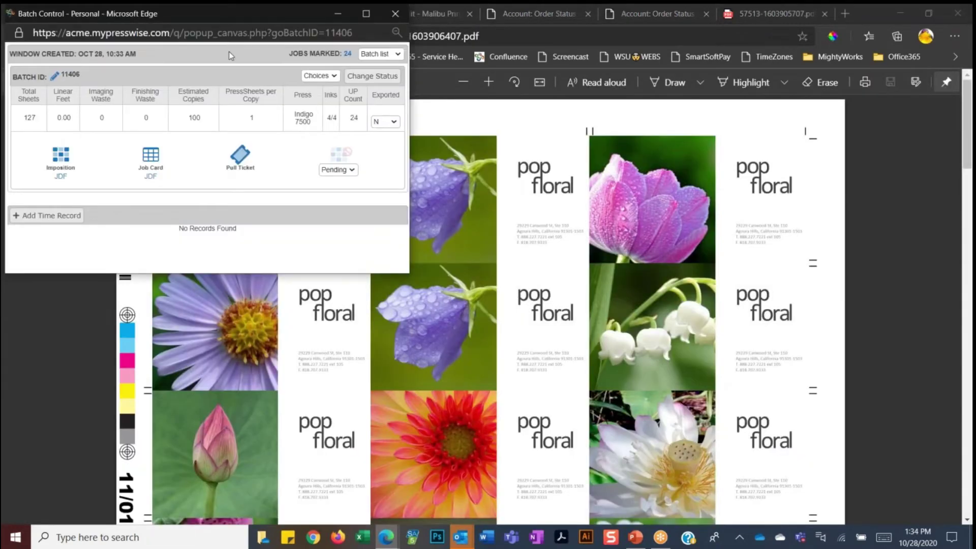
pyautogui.click(153, 154)
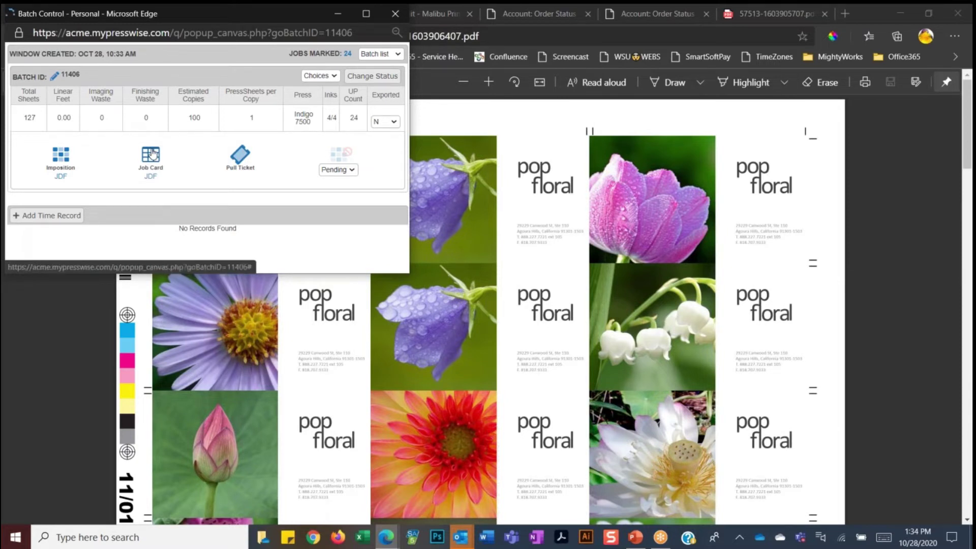
pyautogui.click(153, 154)
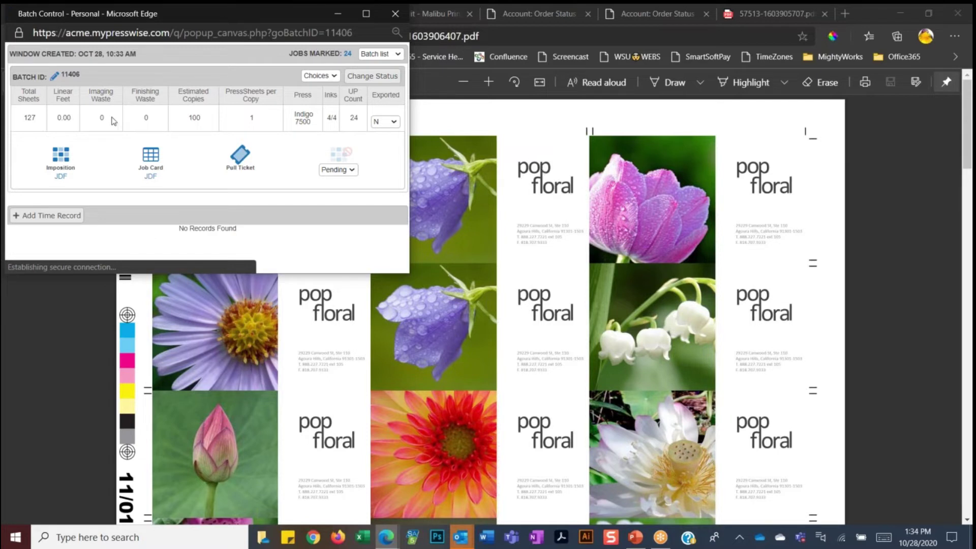
pyautogui.click(149, 158)
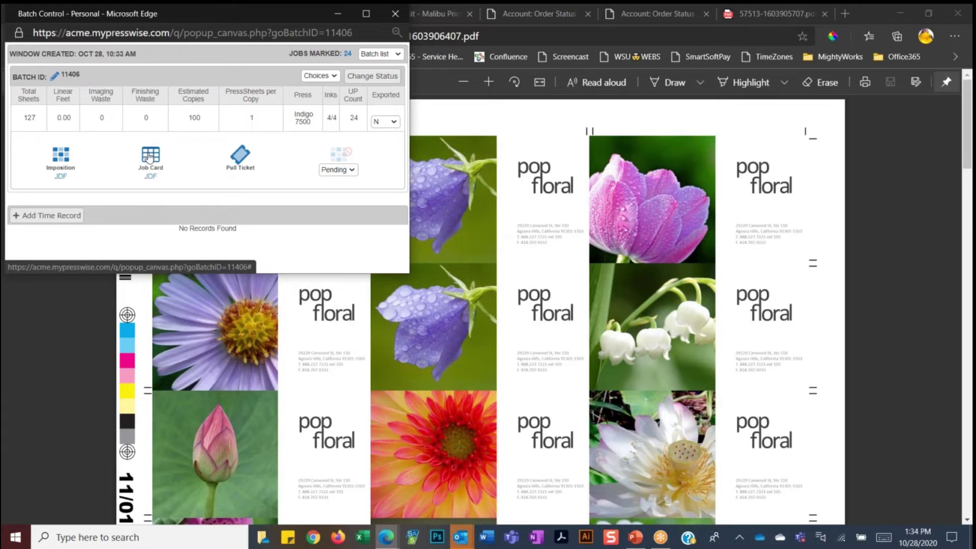
pyautogui.click(149, 158)
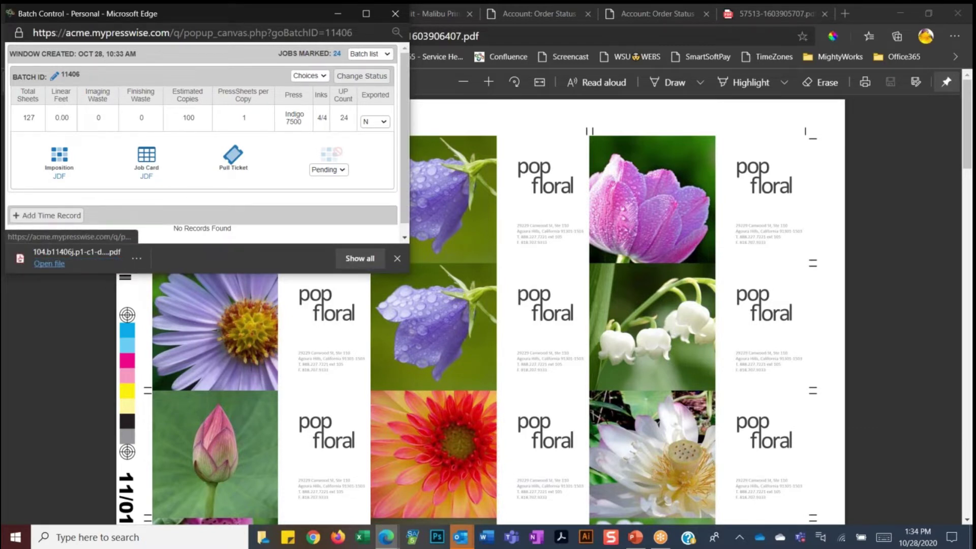
pyautogui.click(48, 263)
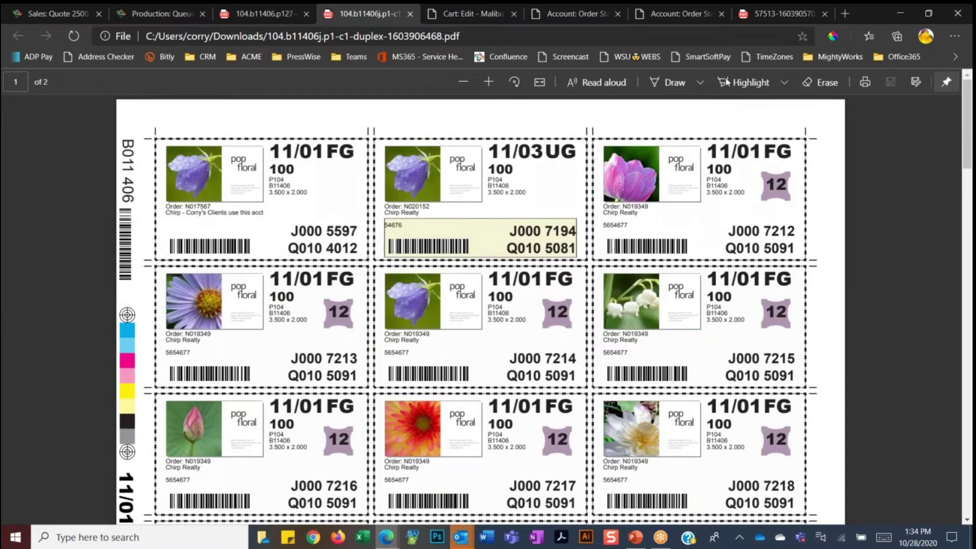
# - Compare the batch's imposition sheet with its matching job card sheet by switching between the two PDFs
pyautogui.click(263, 18)
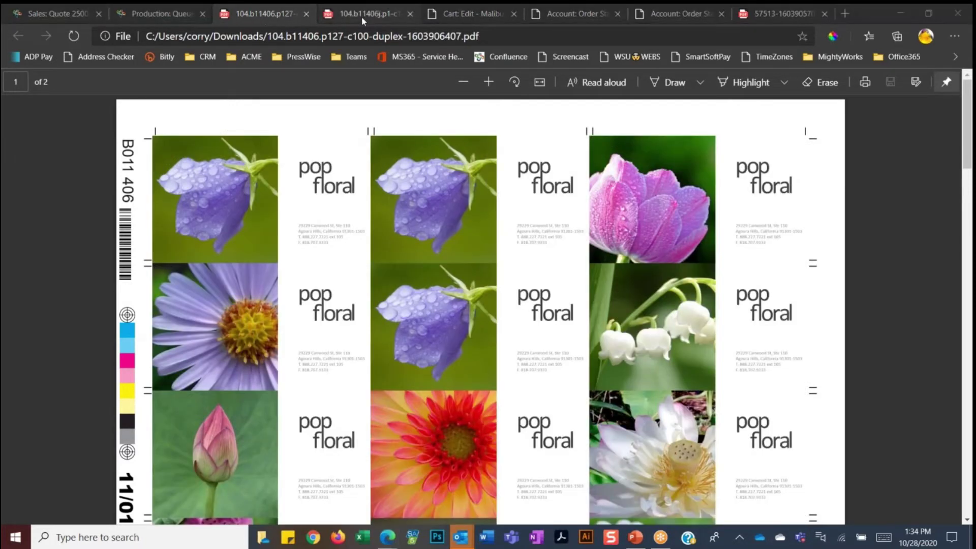
pyautogui.click(361, 16)
pyautogui.click(265, 15)
pyautogui.click(330, 17)
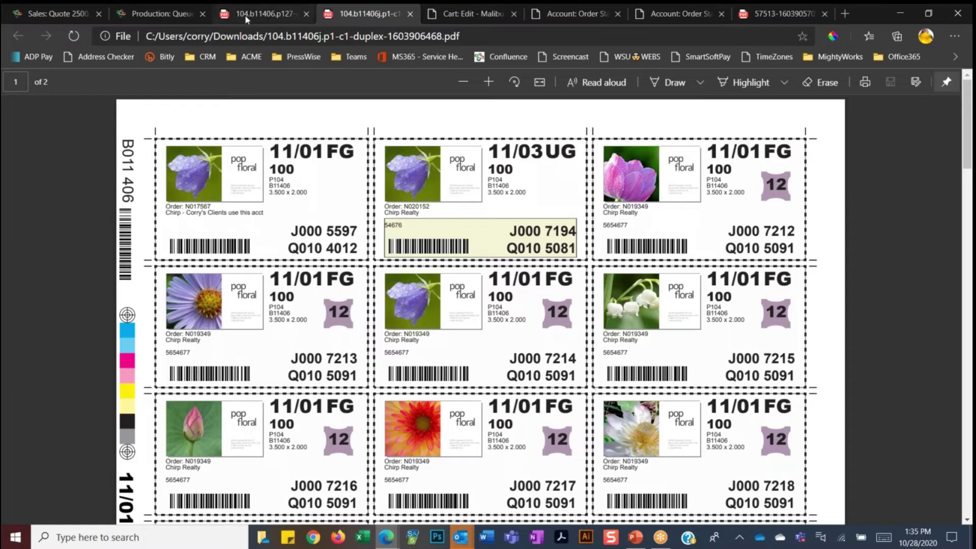
# - Return to the queued batches and mark batch B11406 as printed using its copied batch number
pyautogui.click(166, 15)
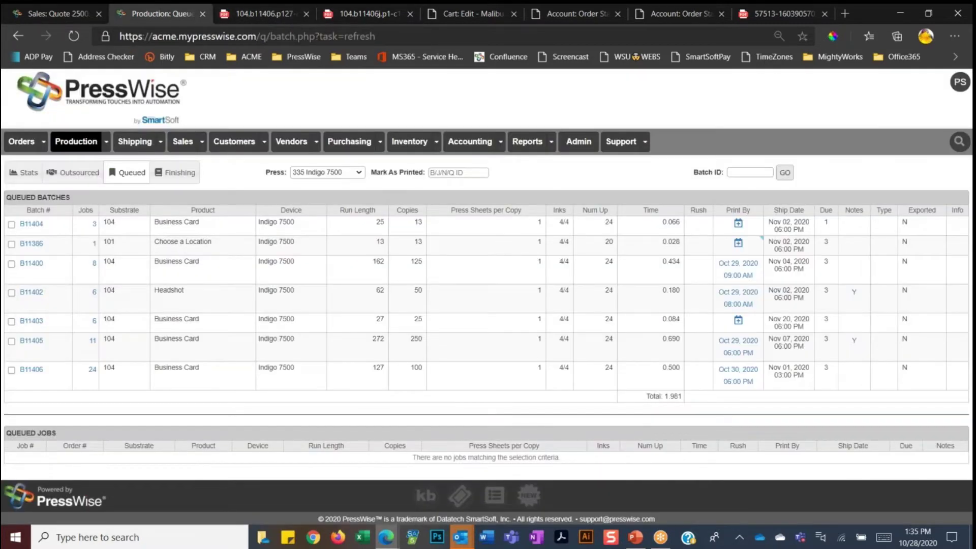
pyautogui.moveTo(47, 371); pyautogui.dragTo(21, 370)
pyautogui.hotkey('ctrl', 'c')
pyautogui.click(455, 171)
pyautogui.hotkey('ctrl', 'v')
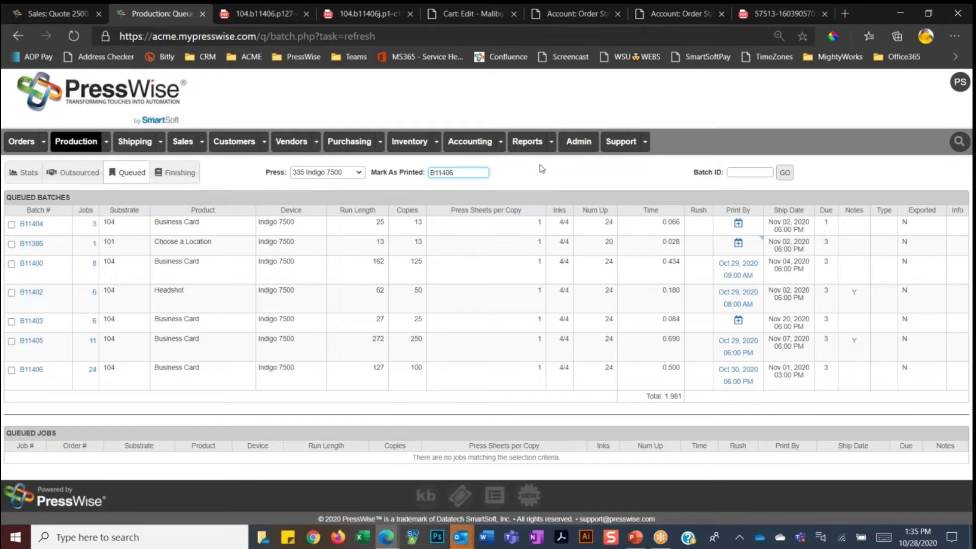
pyautogui.press('Return')
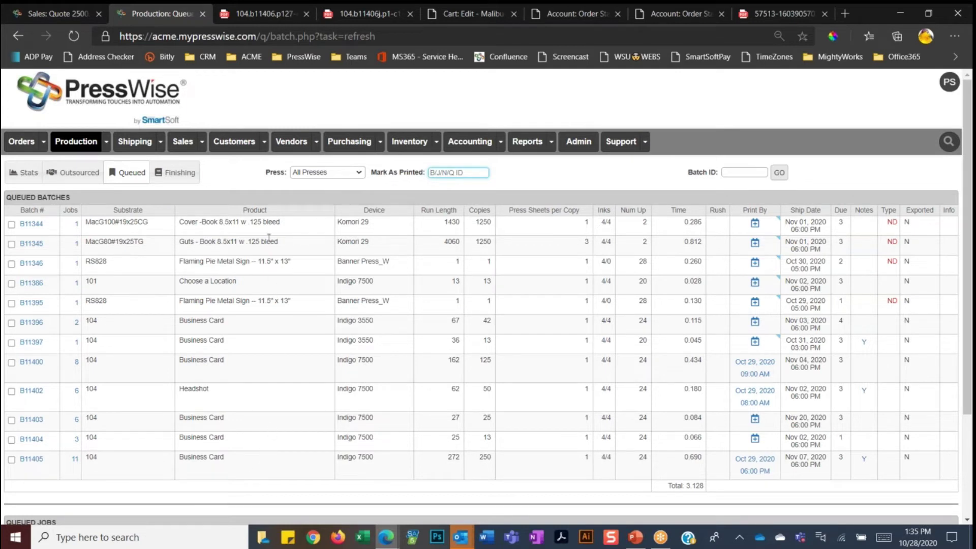
# - Go to the open finishing tasks and list those due by Thursday to review their processes and job statuses
pyautogui.click(179, 183)
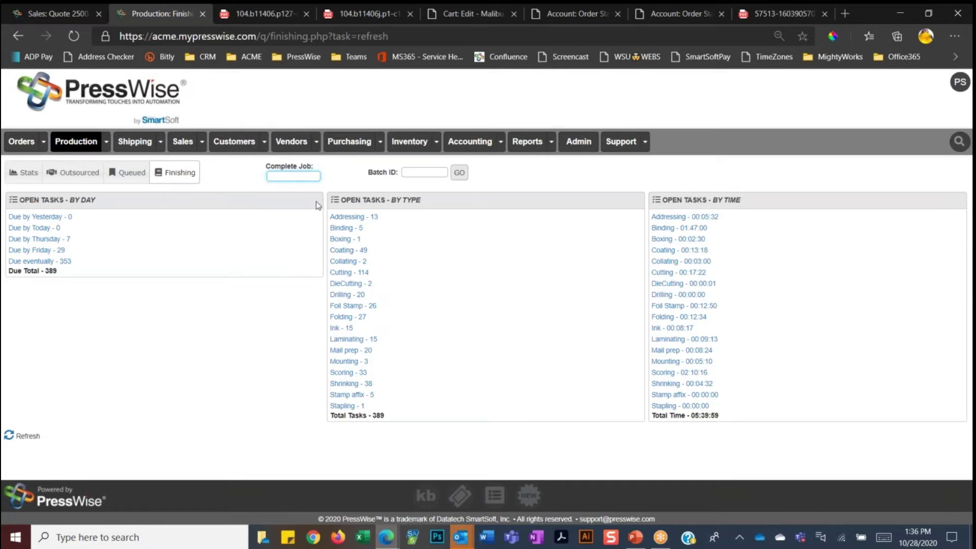
pyautogui.click(39, 243)
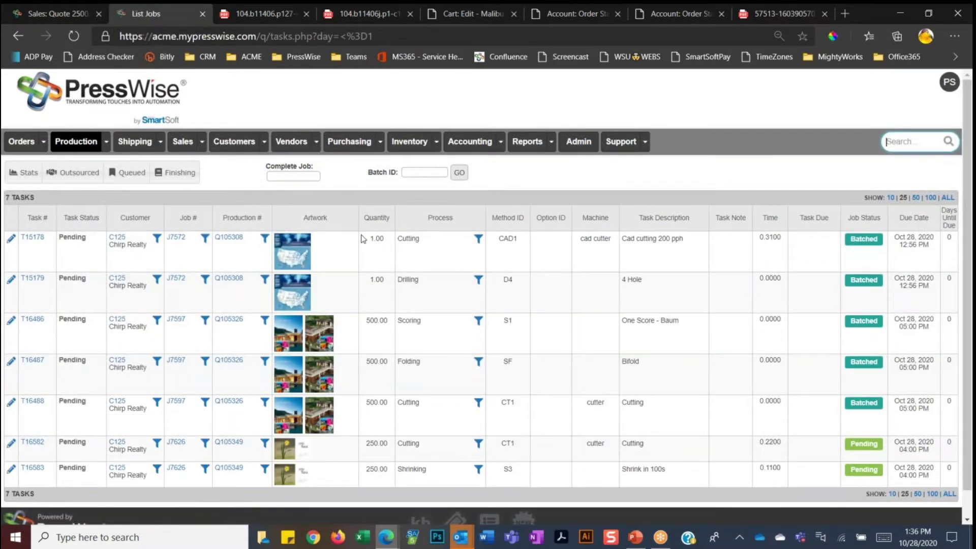
pyautogui.scroll(-1, 360, 249)
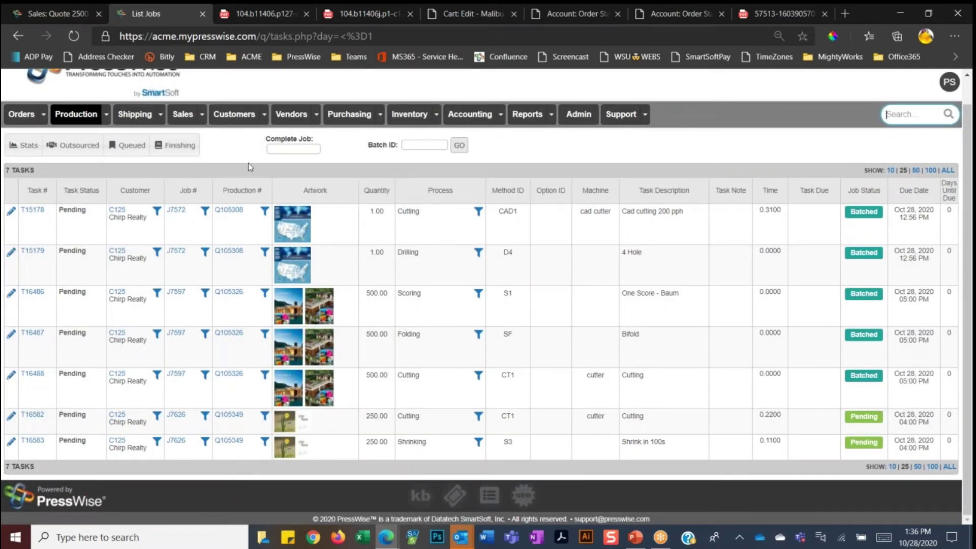
# - Go to the shipping area and examine the boxed jobs, their ship methods and the ready shipments by carrier
pyautogui.click(144, 117)
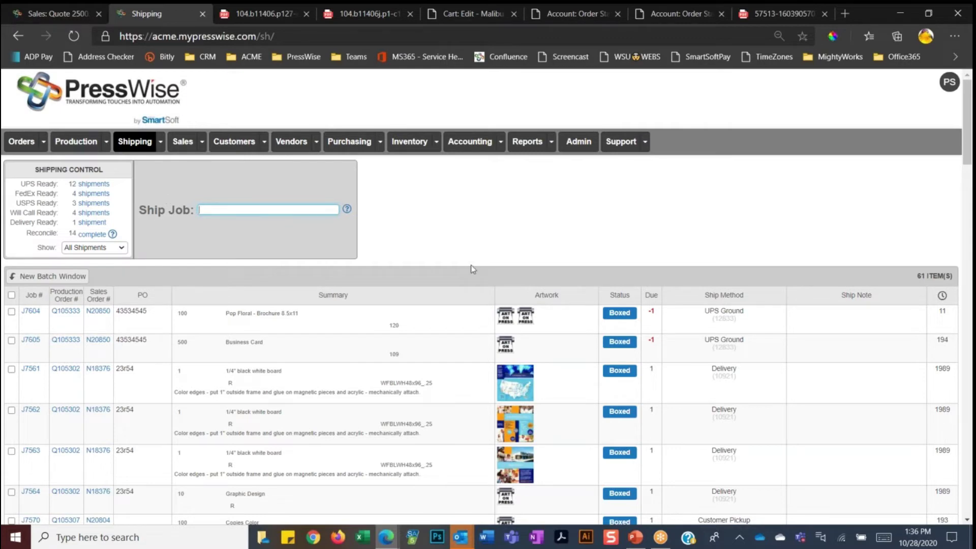
pyautogui.scroll(-3, 624, 417)
pyautogui.scroll(-10, 624, 417)
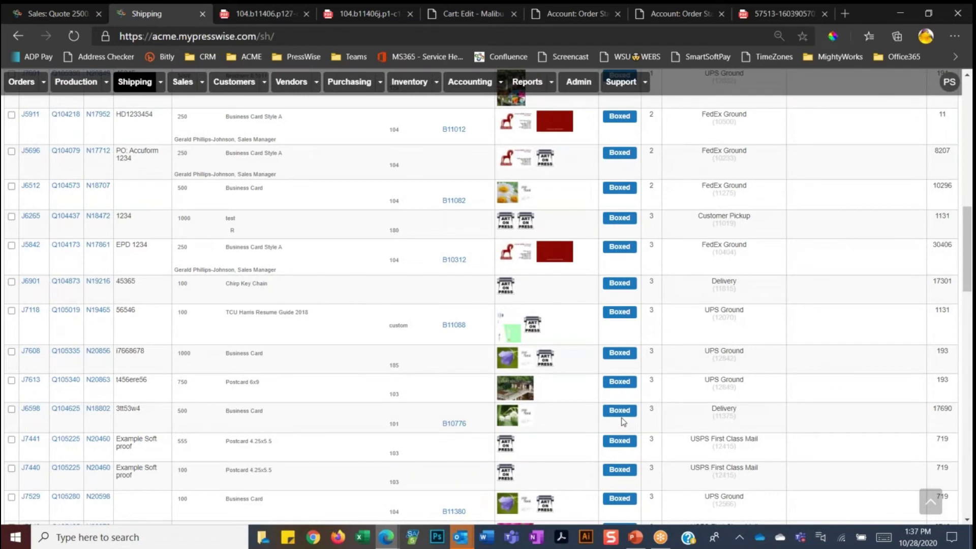
pyautogui.scroll(15, 623, 422)
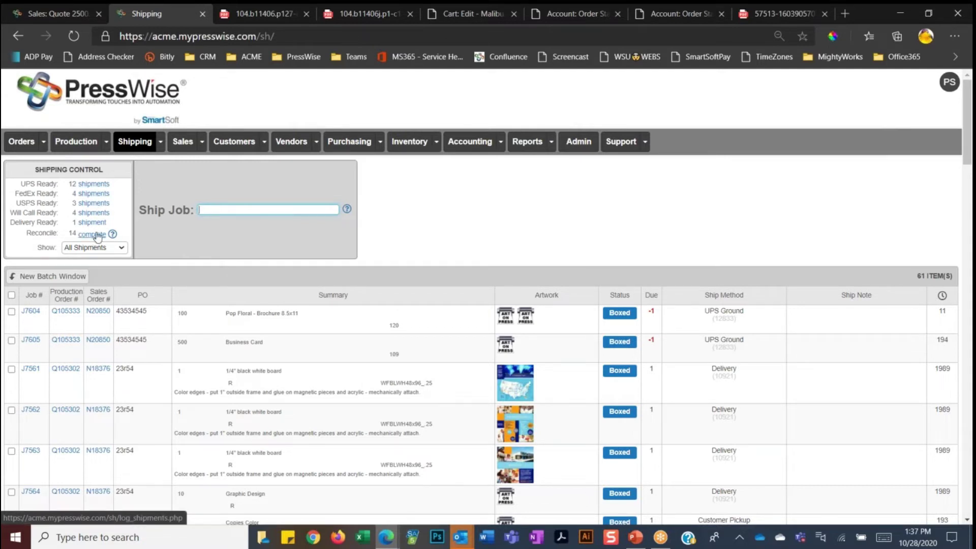
# - Open the ready UPS shipments, select all of them and generate their shipping labels
pyautogui.click(103, 185)
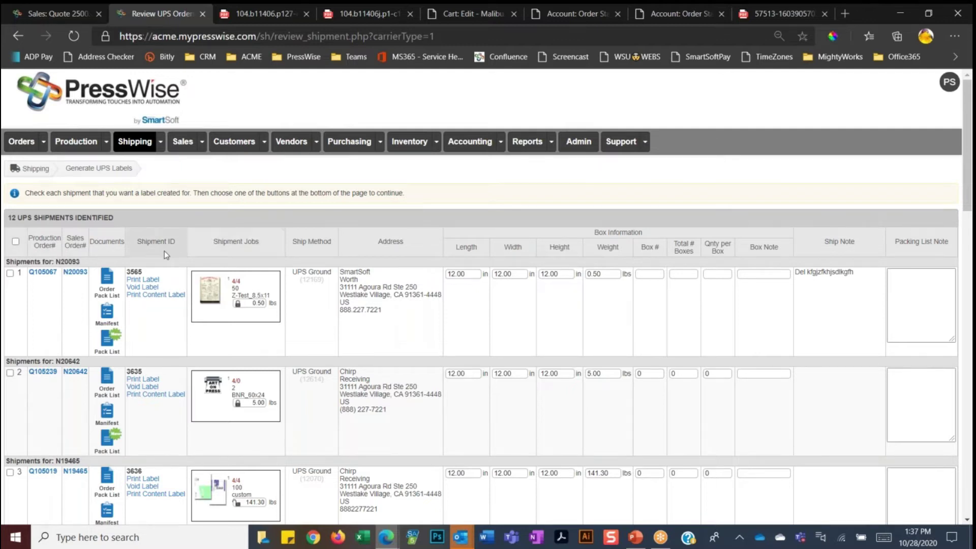
pyautogui.click(16, 242)
pyautogui.scroll(-10, 16, 244)
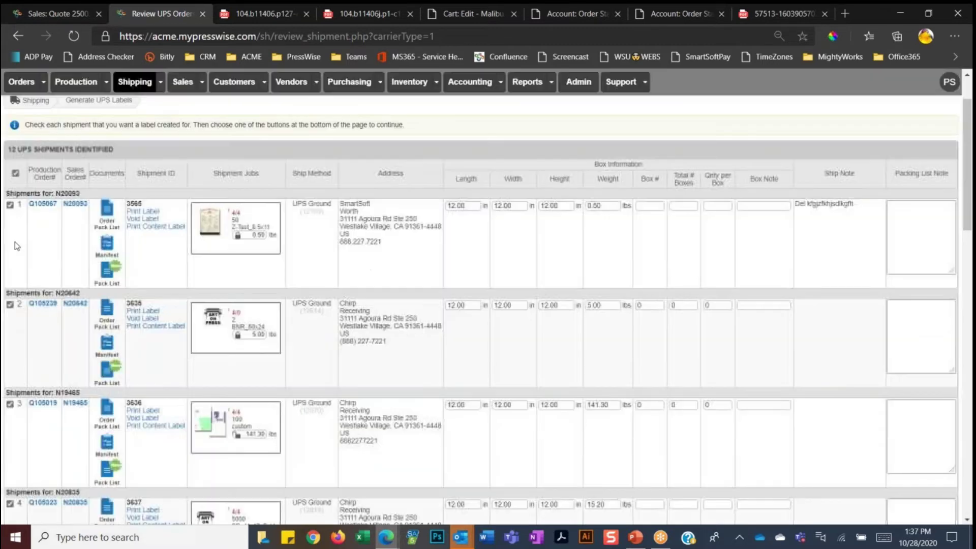
pyautogui.scroll(-10, 28, 259)
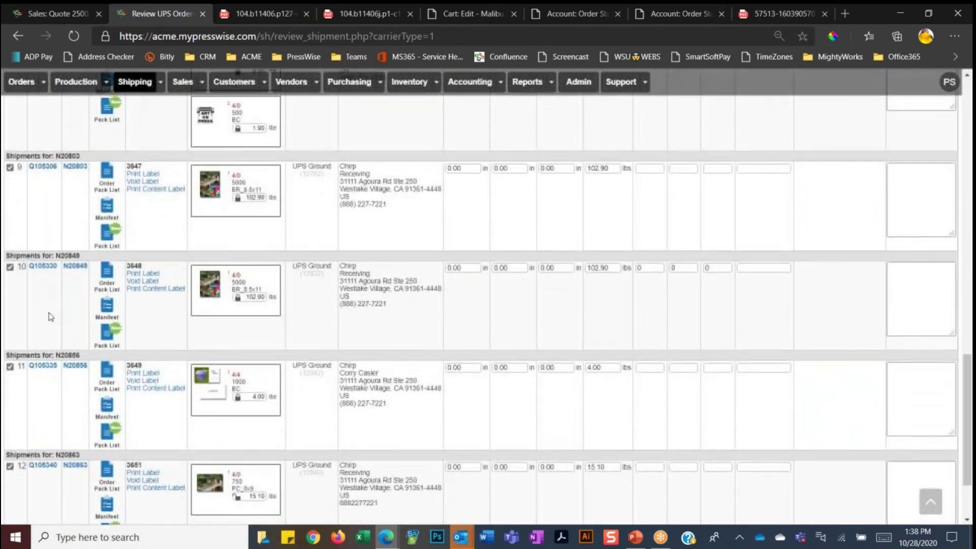
pyautogui.click(81, 458)
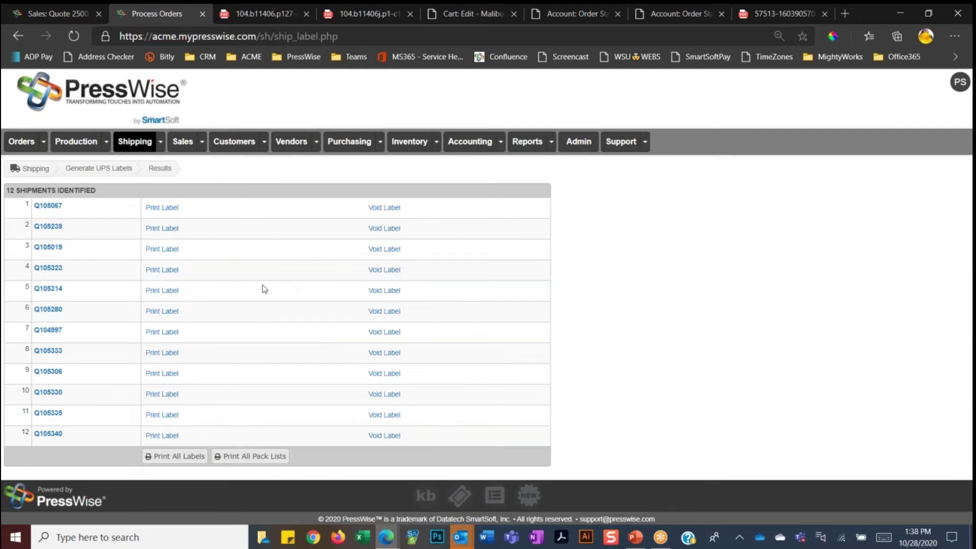
# - Print all the UPS labels to a PDF, open the file and review the labels
pyautogui.click(192, 456)
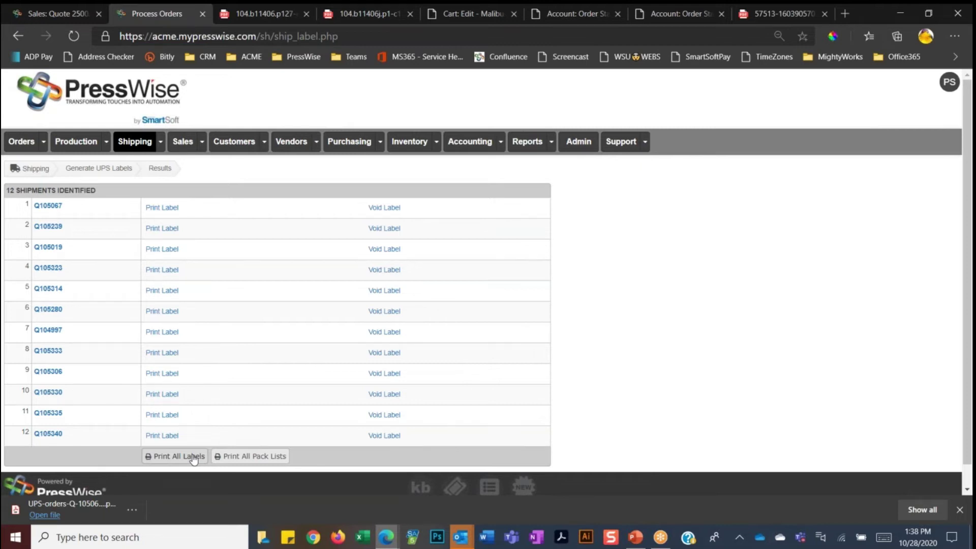
pyautogui.click(44, 515)
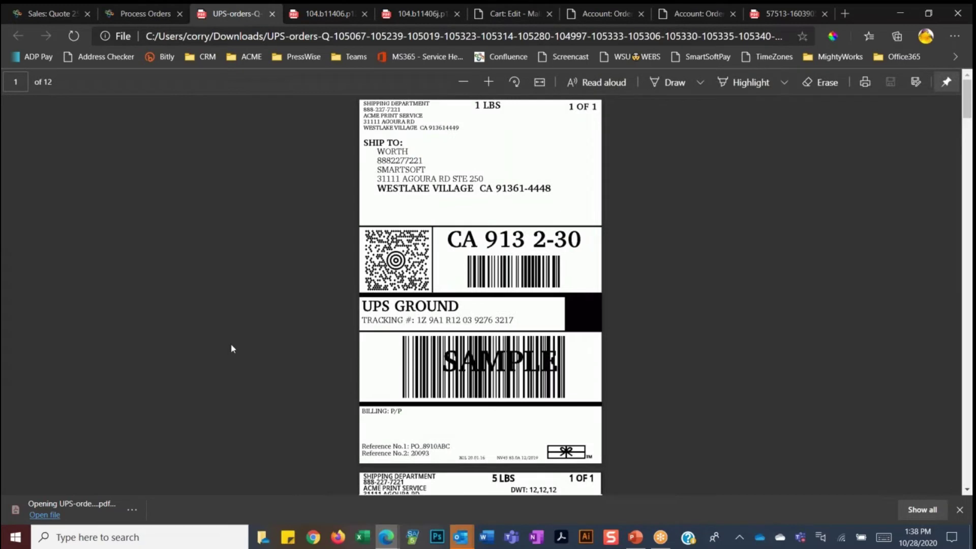
pyautogui.scroll(-8, 232, 350)
pyautogui.scroll(-20, 349, 279)
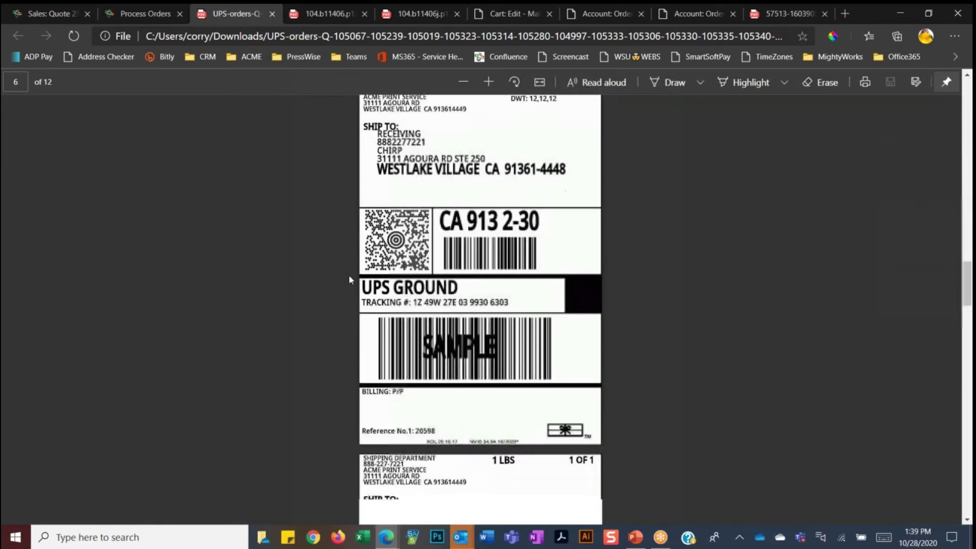
pyautogui.scroll(-10, 349, 279)
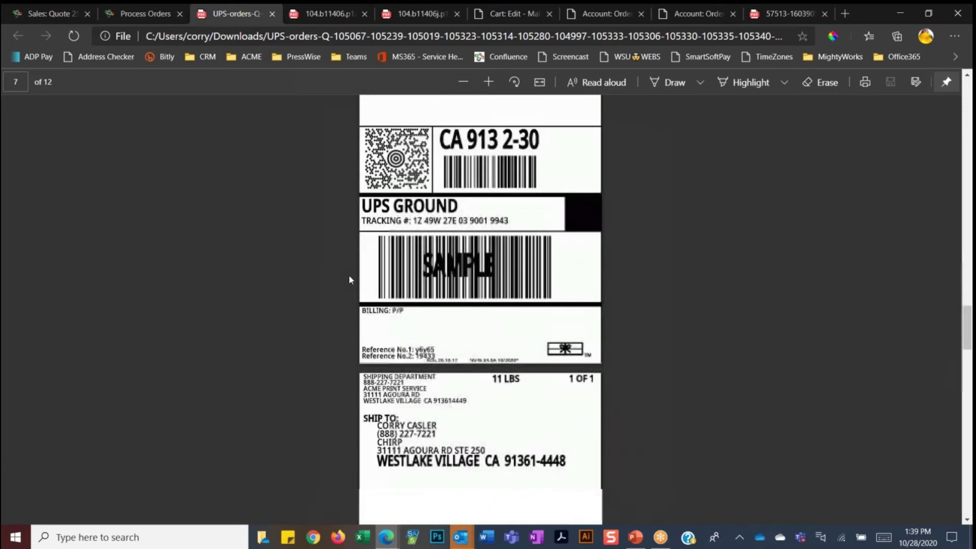
# - Close the label PDF, the two batch PDFs, the storefront cart and both account order pages
pyautogui.click(272, 16)
pyautogui.click(273, 15)
pyautogui.click(273, 16)
pyautogui.click(273, 15)
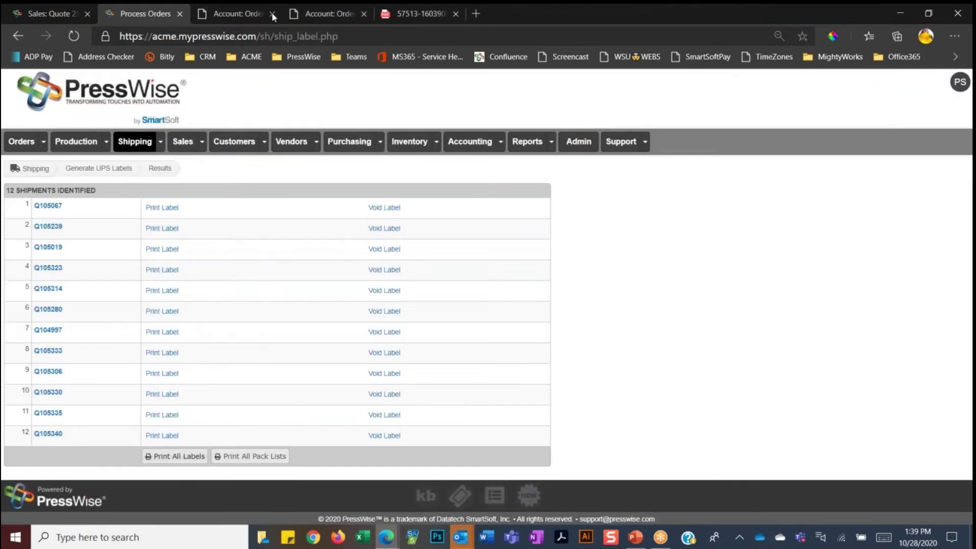
pyautogui.click(272, 15)
pyautogui.click(272, 15)
# - Return to shipping, open the completed shipments awaiting reconciliation and select all of them
pyautogui.click(128, 146)
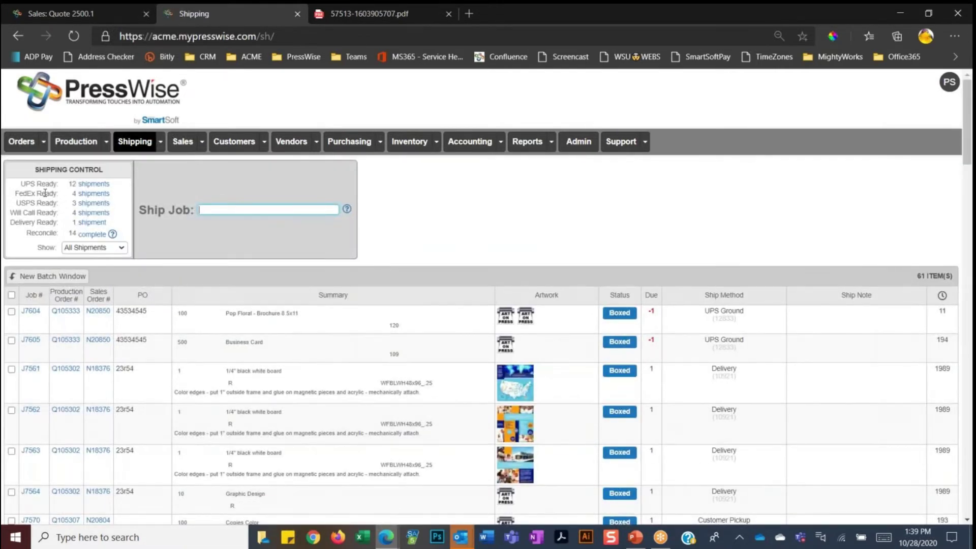
pyautogui.click(91, 235)
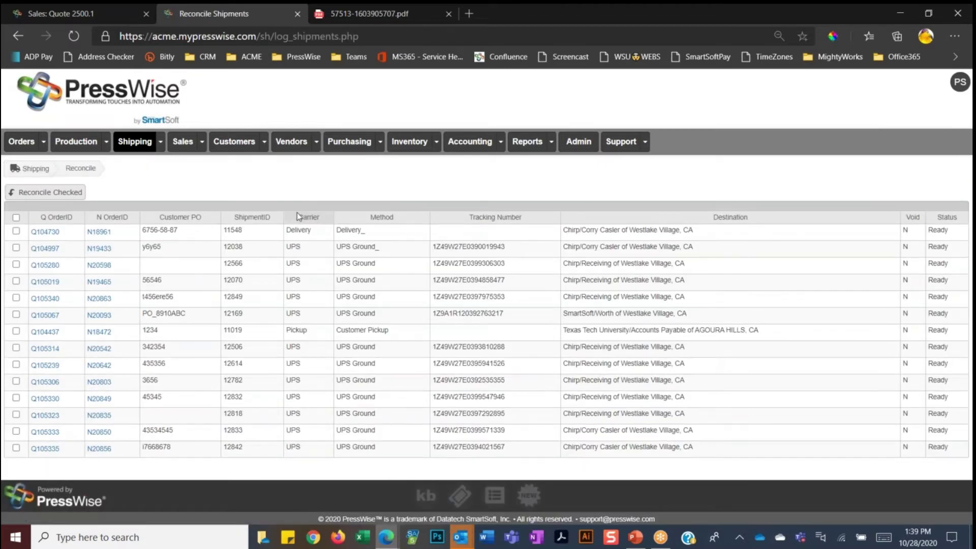
pyautogui.click(16, 218)
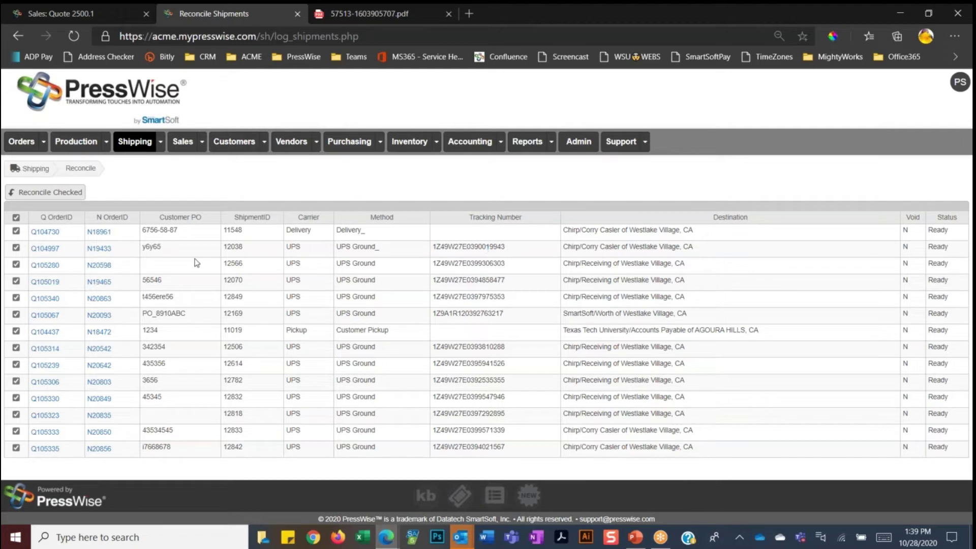
# - From the orders dashboard's pickup queue, open the pickup form for the Playa Logo wallpaper order and draw a signature
pyautogui.click(26, 146)
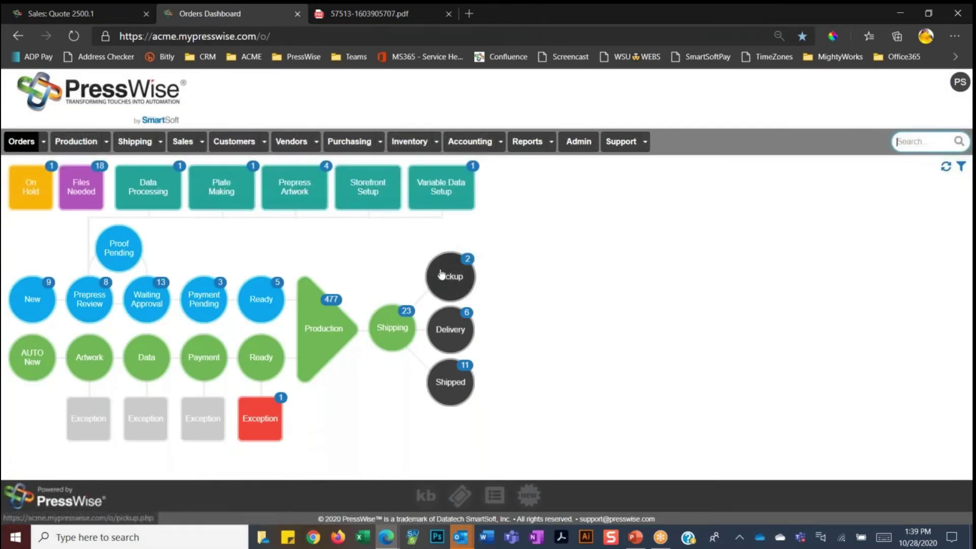
pyautogui.click(457, 286)
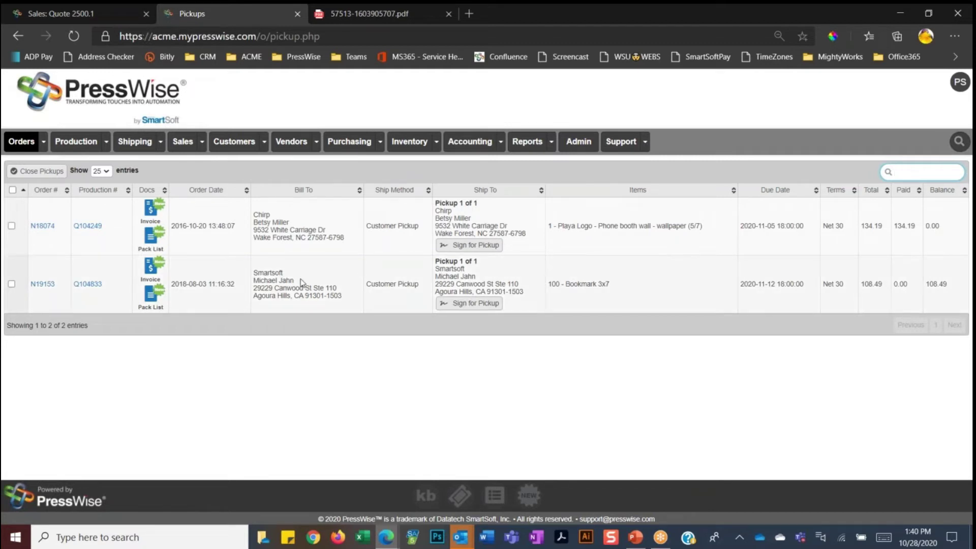
pyautogui.click(476, 248)
pyautogui.click(402, 326)
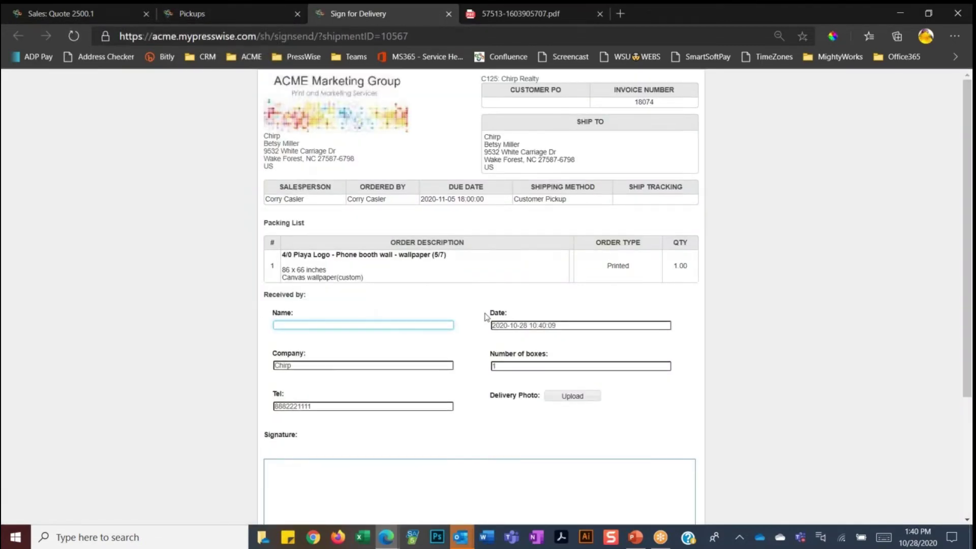
pyautogui.scroll(-1, 436, 398)
pyautogui.moveTo(375, 431)
pyautogui.mouseDown()
pyautogui.moveTo(336, 461)
pyautogui.moveTo(411, 449)
pyautogui.moveTo(585, 460)
pyautogui.mouseUp()
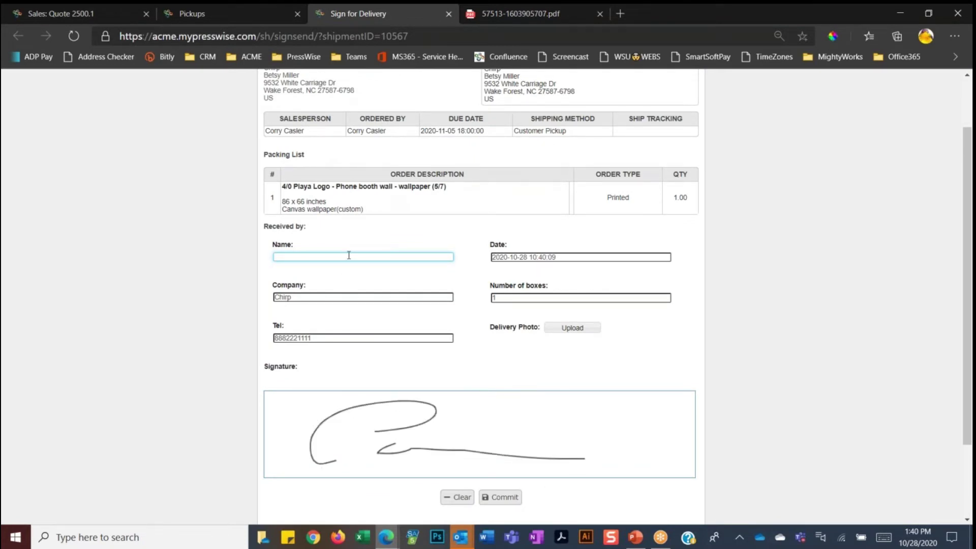
# - Open the delivery queue from the orders dashboard, select every order except the Loomis Express one and map their delivery route
pyautogui.click(243, 14)
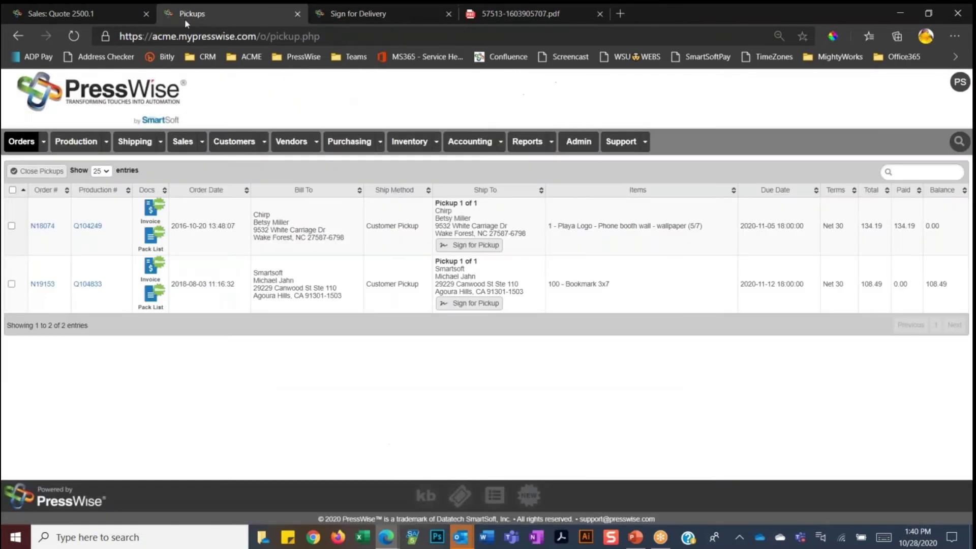
pyautogui.click(87, 16)
pyautogui.click(22, 142)
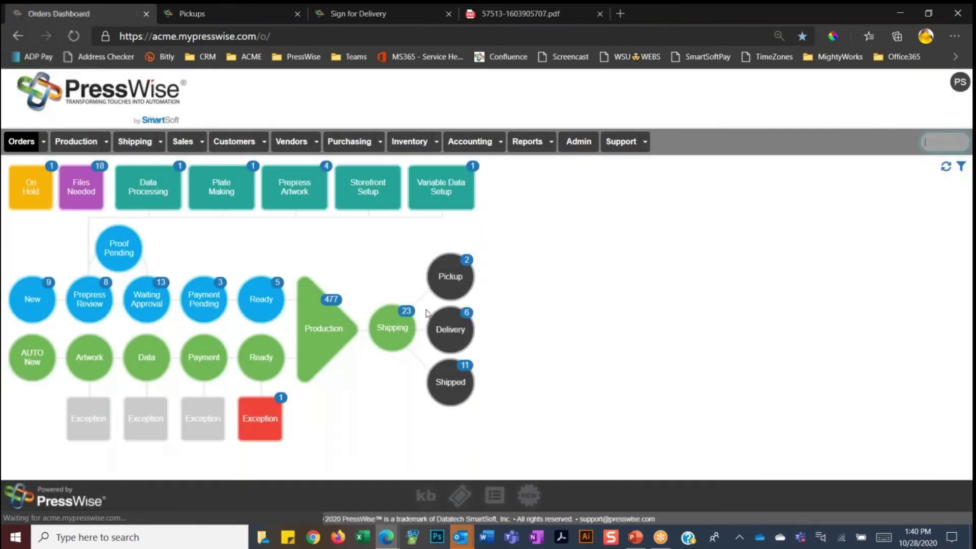
pyautogui.click(451, 328)
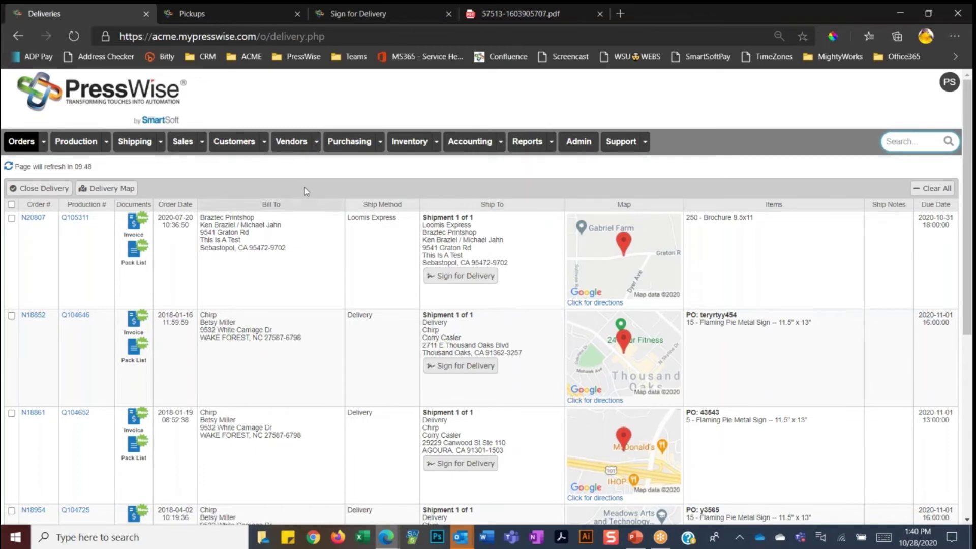
pyautogui.scroll(-5, 545, 309)
pyautogui.scroll(-2, 545, 309)
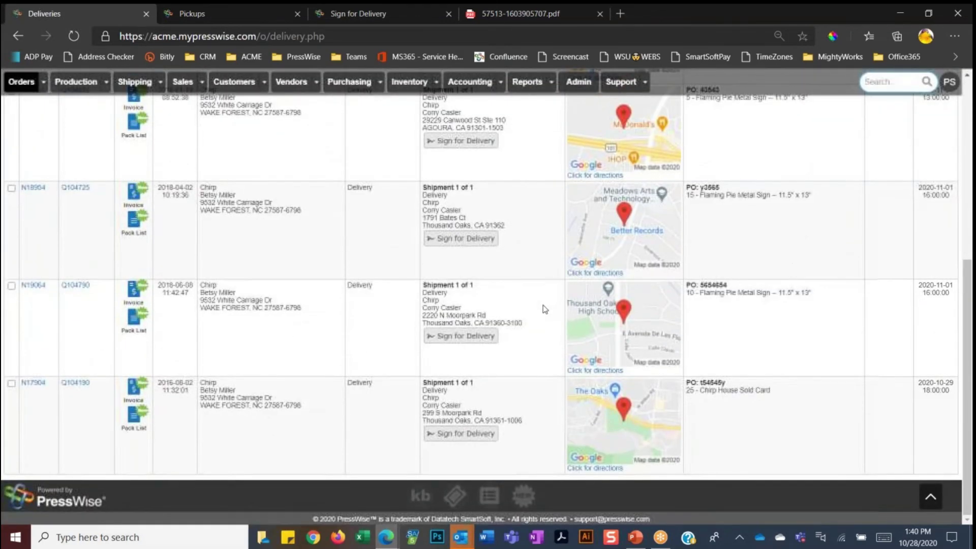
pyautogui.scroll(7, 545, 309)
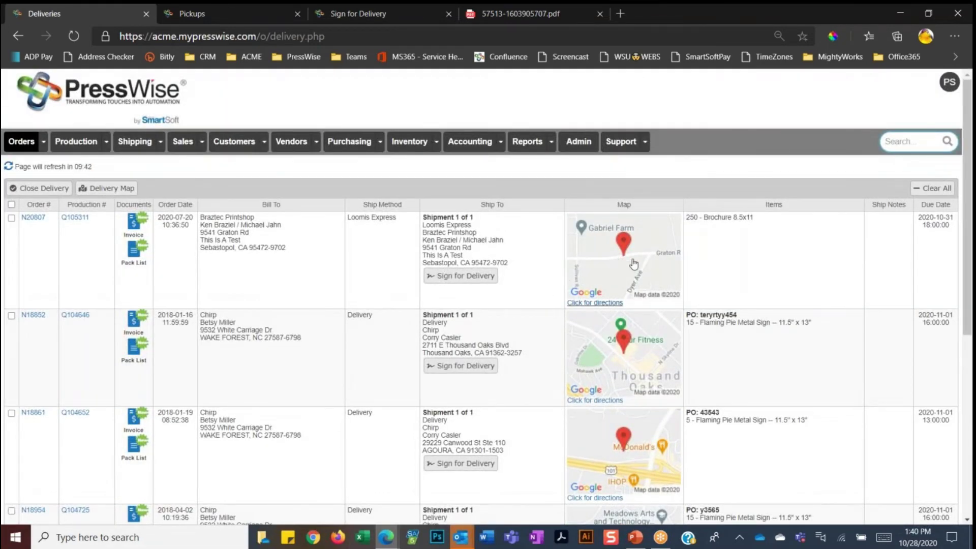
pyautogui.click(12, 205)
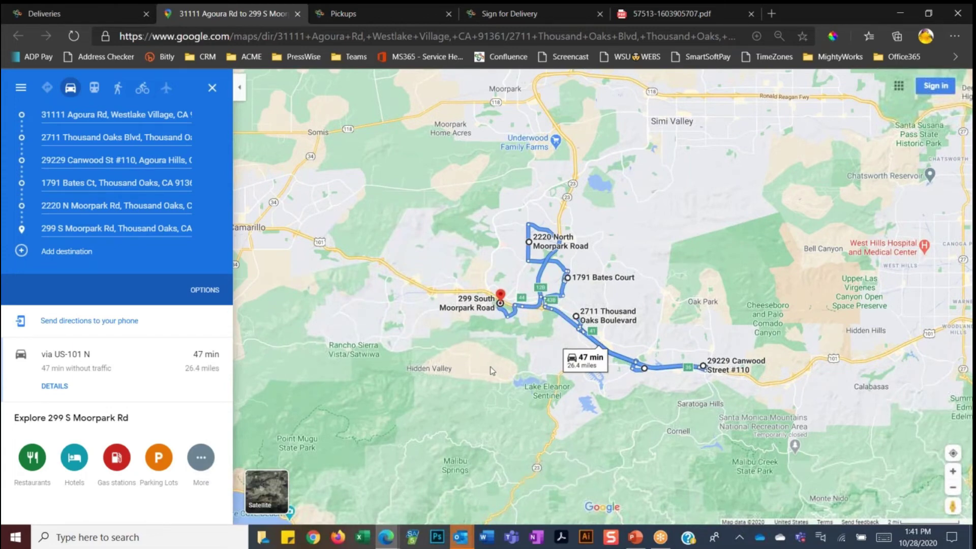
# - Open the delivery sign-off form for the Braztec Printshop brochure order and upload Delivery.JPG as its delivery photo
pyautogui.click(50, 14)
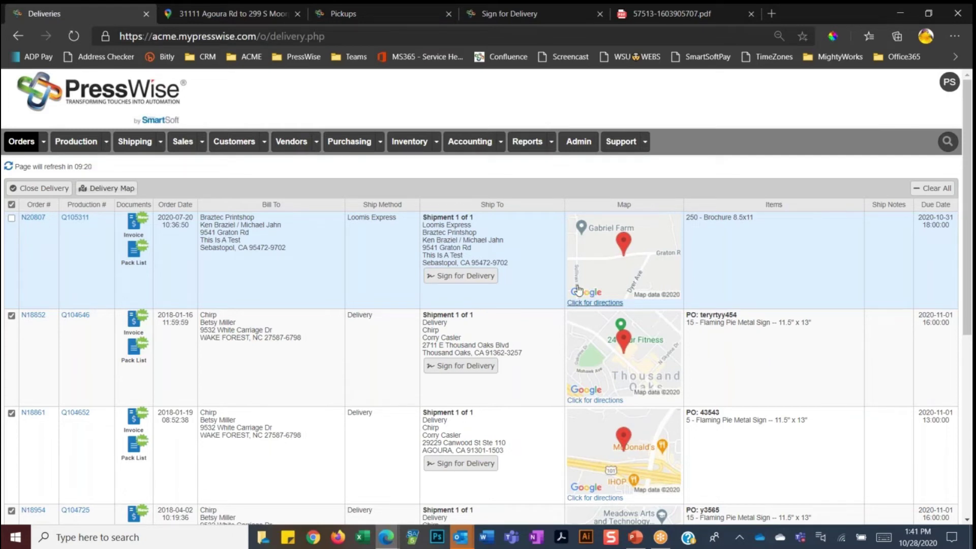
pyautogui.click(483, 277)
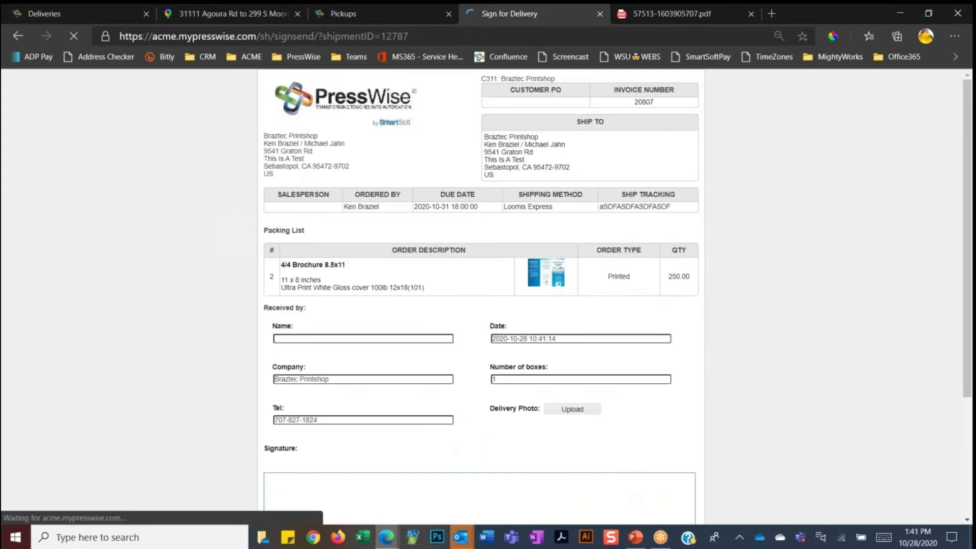
pyautogui.click(380, 357)
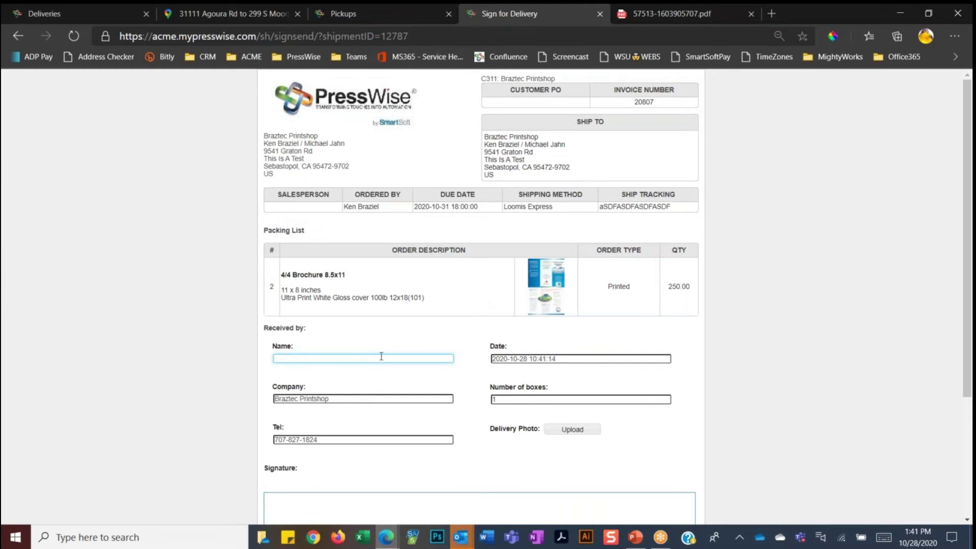
pyautogui.scroll(-3, 407, 370)
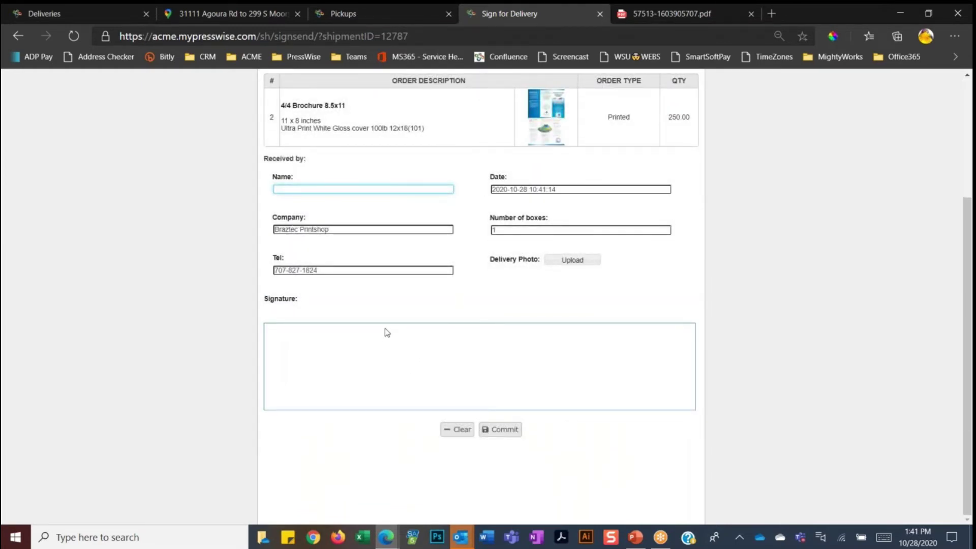
pyautogui.click(572, 259)
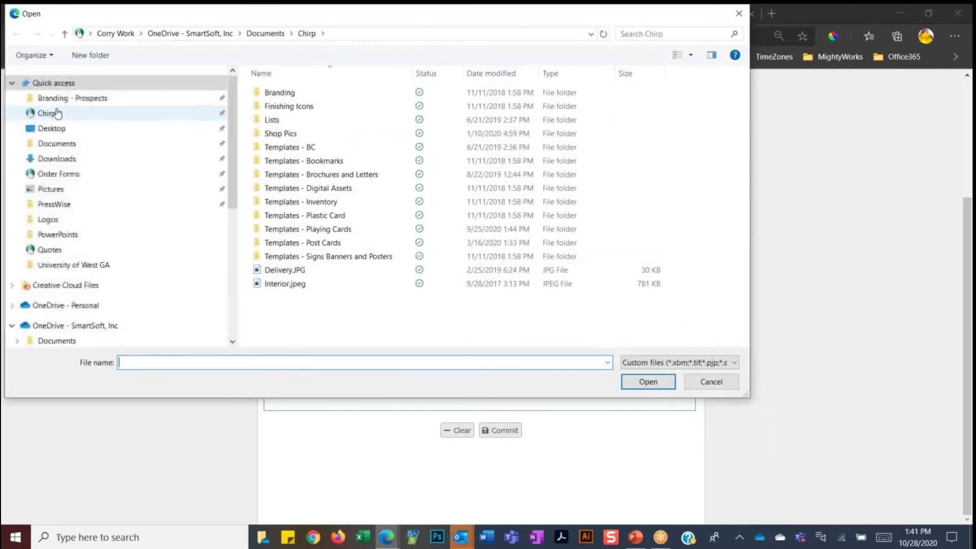
pyautogui.doubleClick(296, 272)
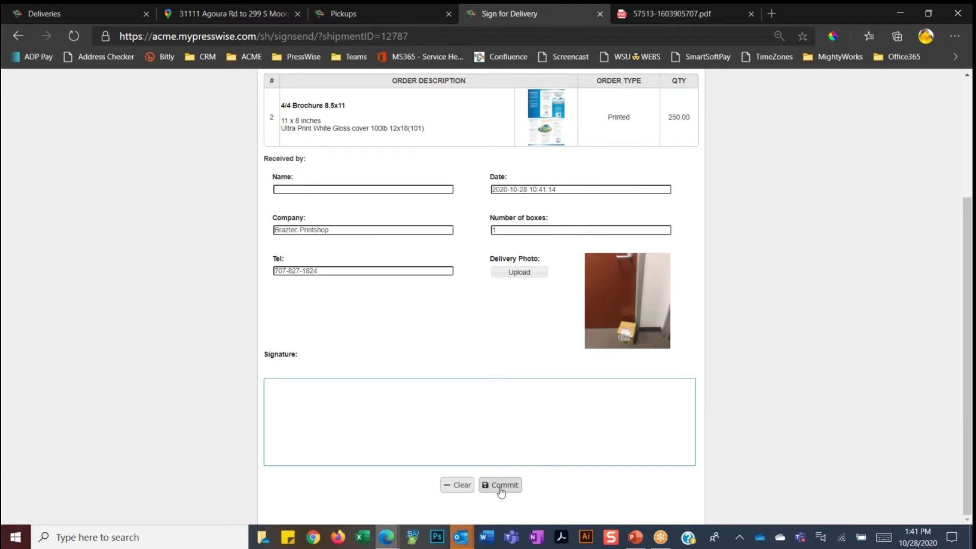
# - Start a new payment entry in accounting for customer Chirp Realty and review its orders available for payment
pyautogui.click(116, 19)
pyautogui.click(101, 142)
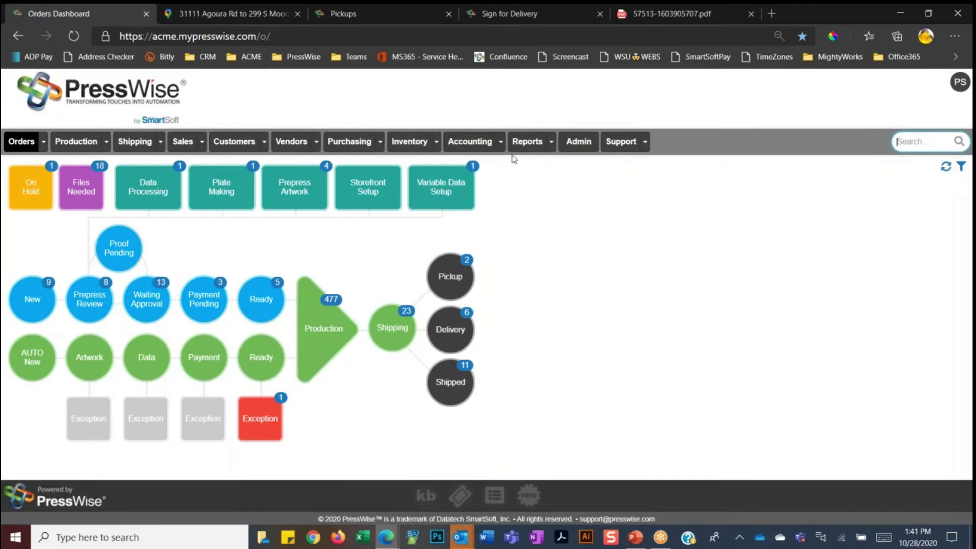
pyautogui.click(470, 143)
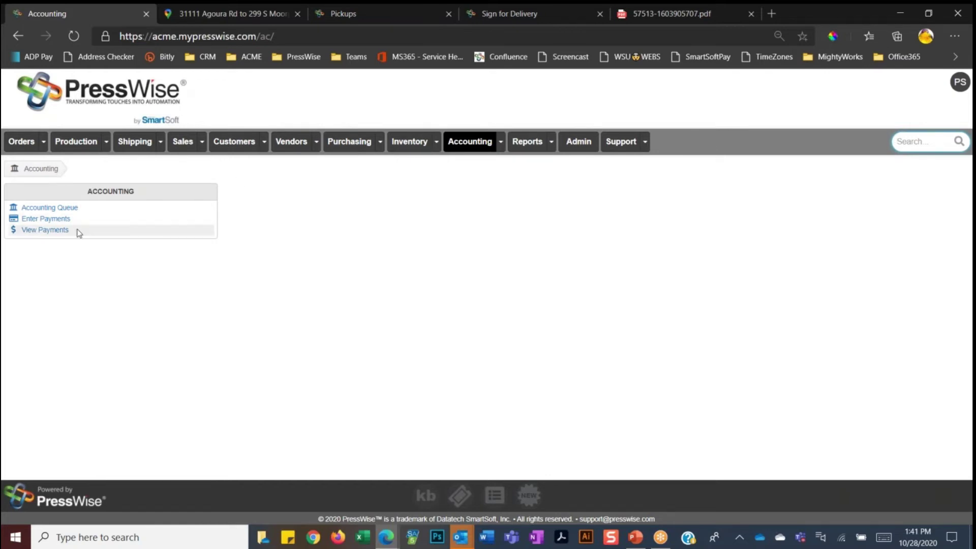
pyautogui.click(46, 219)
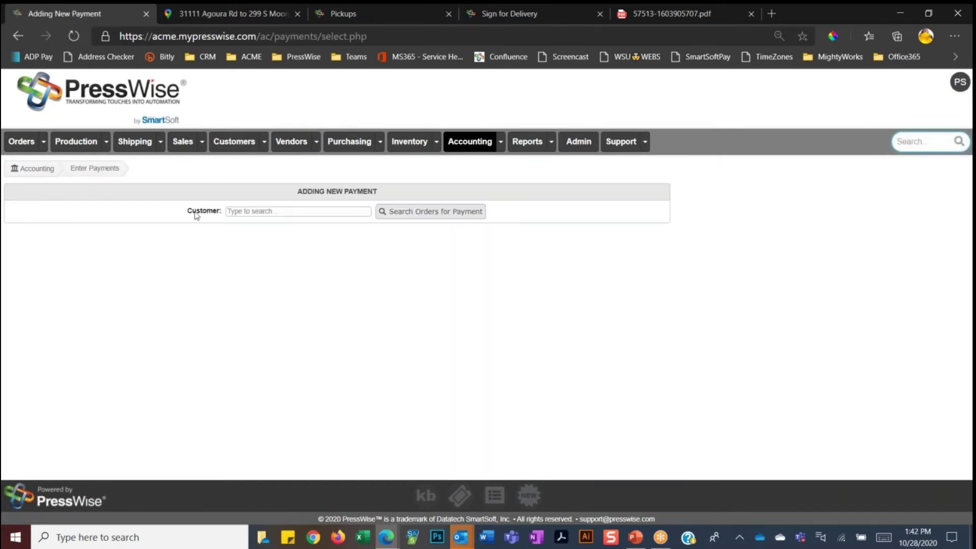
pyautogui.click(247, 210)
pyautogui.write('chirp')
pyautogui.press('Escape')
pyautogui.click(248, 211)
pyautogui.write('chi')
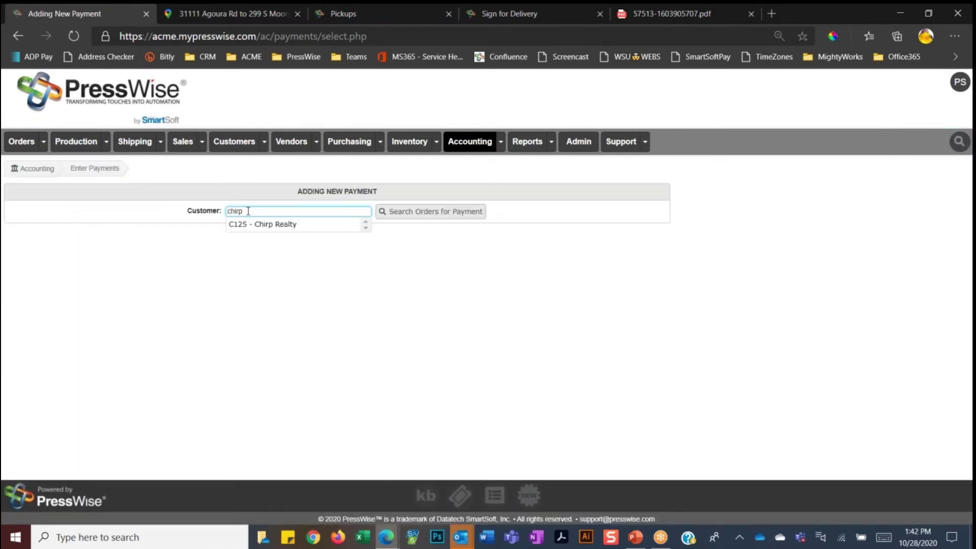
pyautogui.click(325, 222)
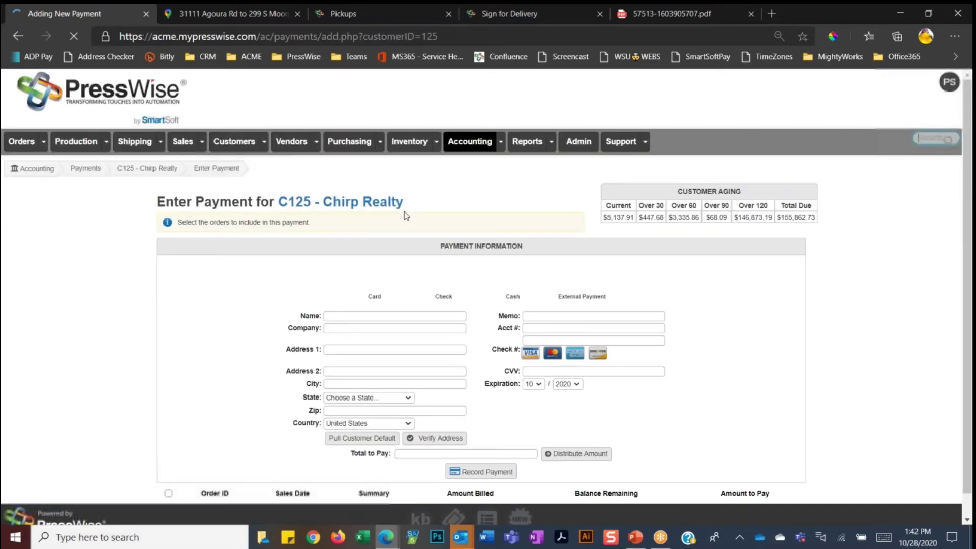
pyautogui.scroll(-10, 504, 196)
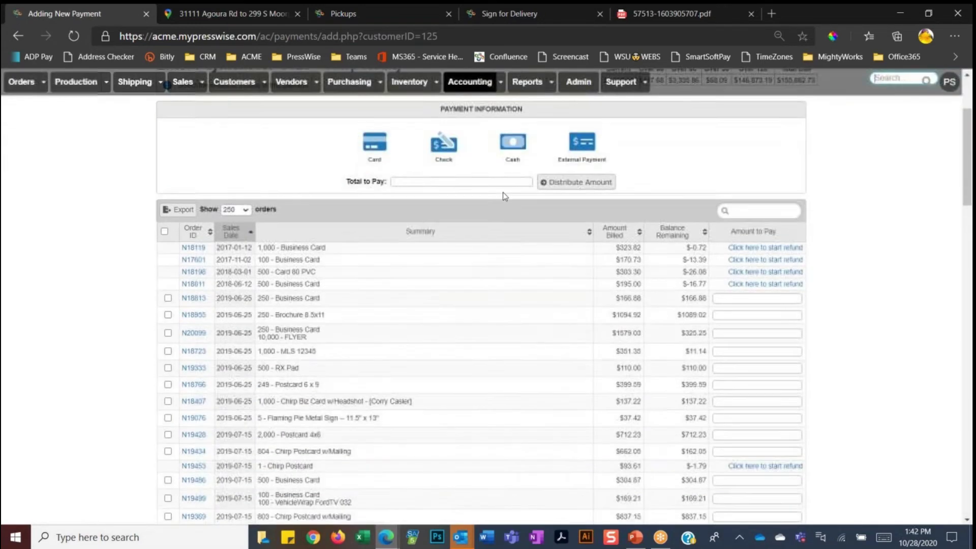
pyautogui.scroll(-4, 541, 262)
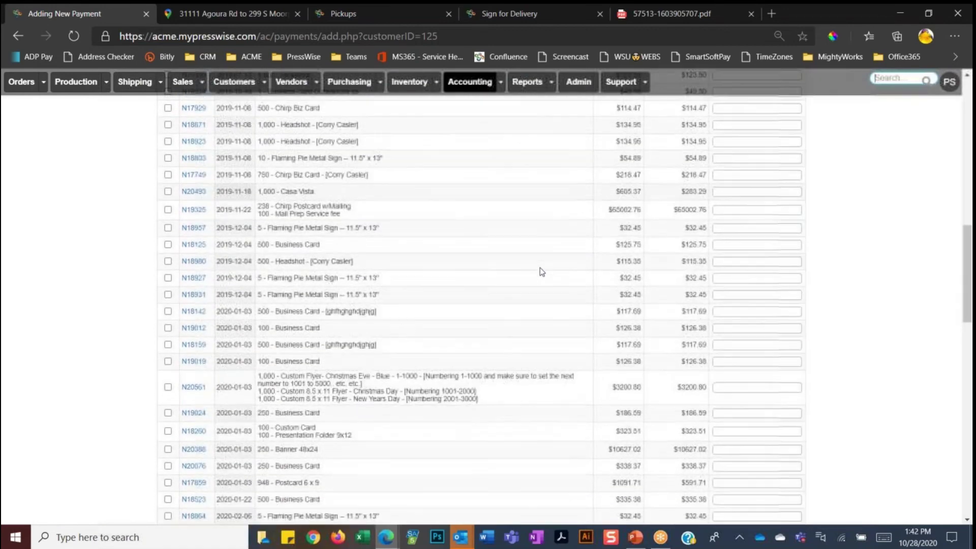
# - Set the Chirp Realty payment total to 1000, choose check as the payment method, and enter the payer's name and check number
pyautogui.scroll(12, 540, 270)
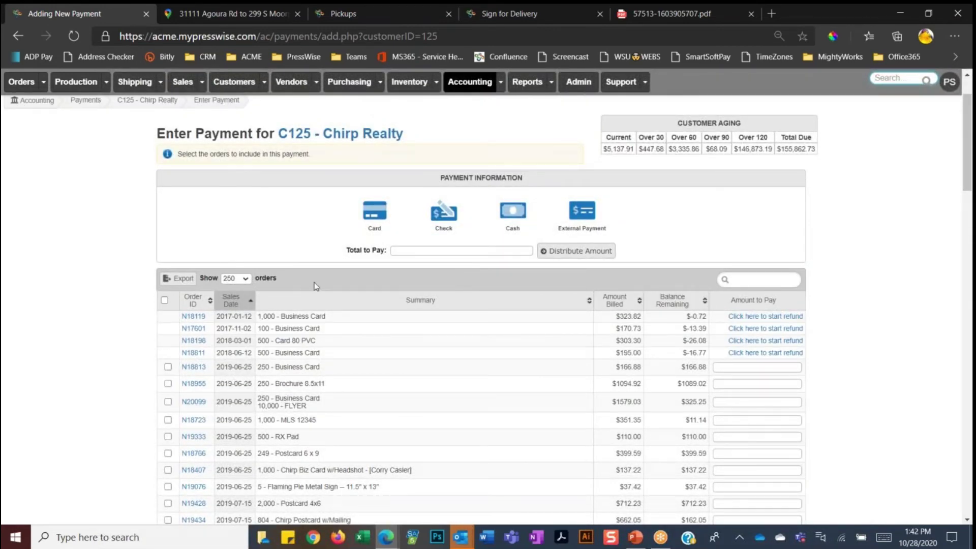
pyautogui.click(411, 251)
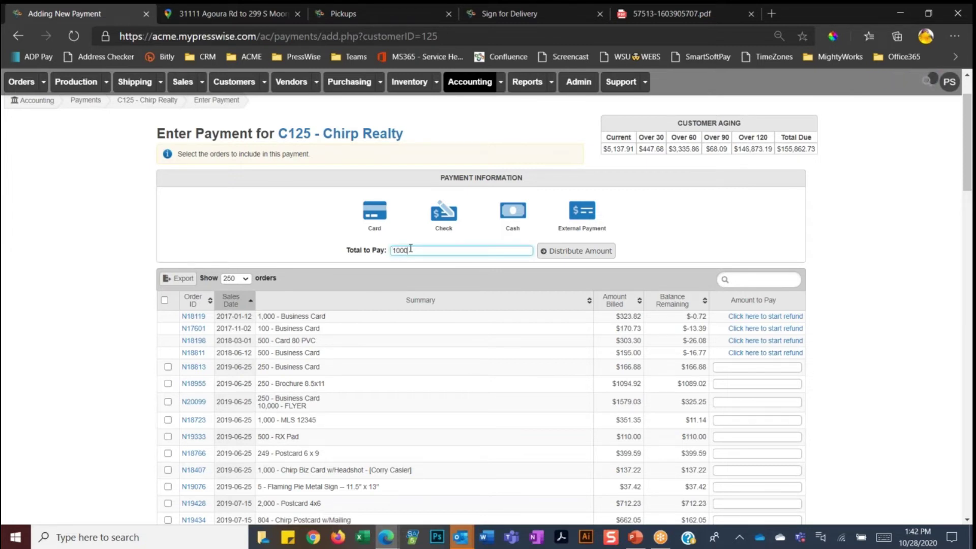
pyautogui.click(443, 213)
pyautogui.click(346, 247)
pyautogui.write('corry')
pyautogui.press('Tab')
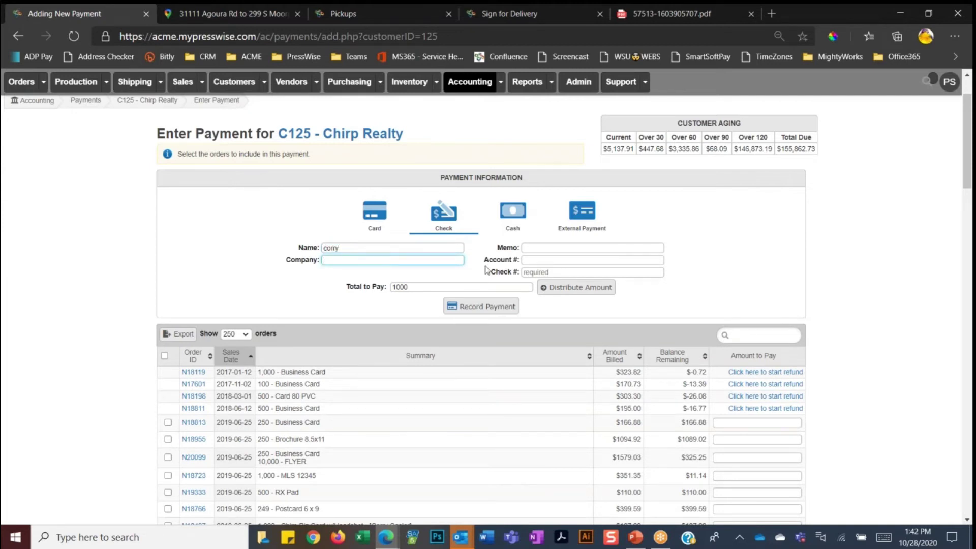
pyautogui.click(534, 270)
pyautogui.write('456787')
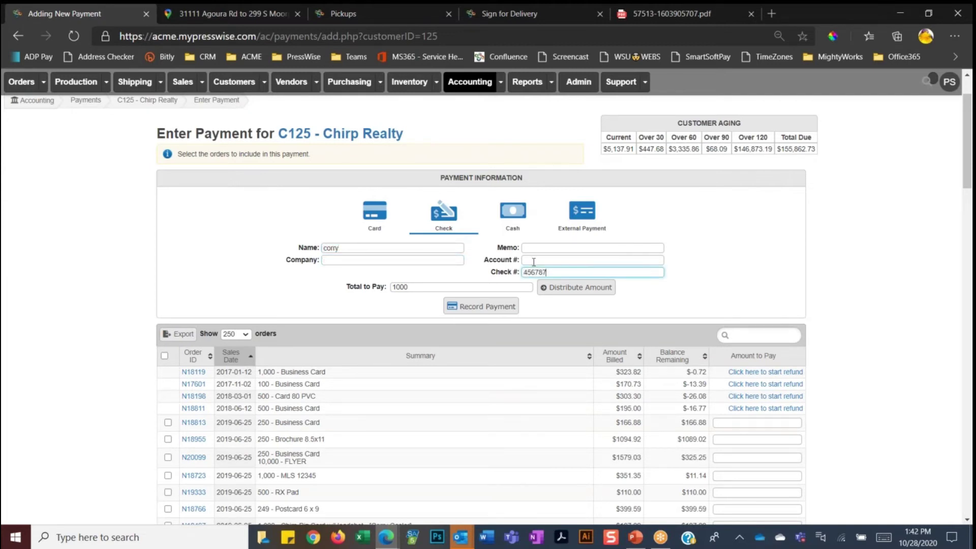
# - Distribute the payment total across Chirp Realty's open orders and record the check payment
pyautogui.click(554, 293)
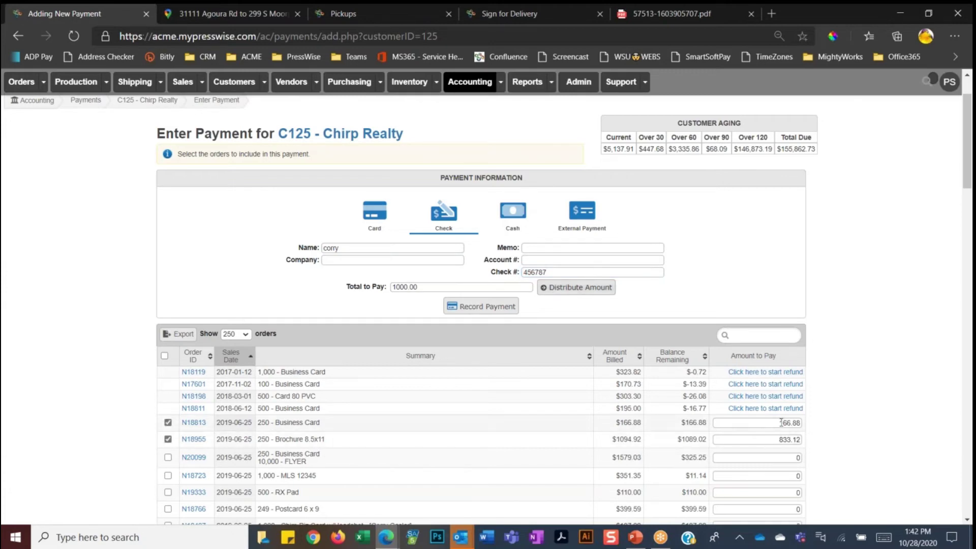
pyautogui.scroll(-3, 780, 432)
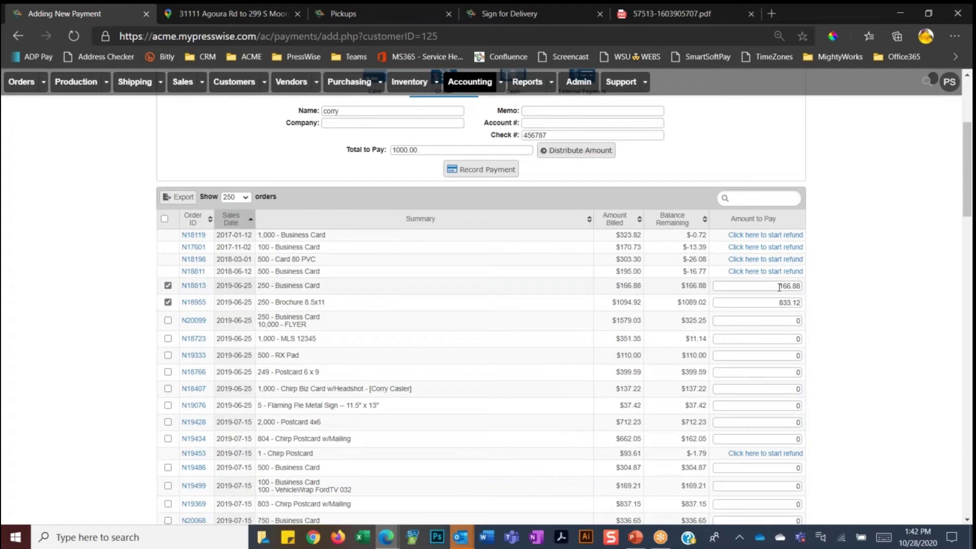
pyautogui.click(481, 170)
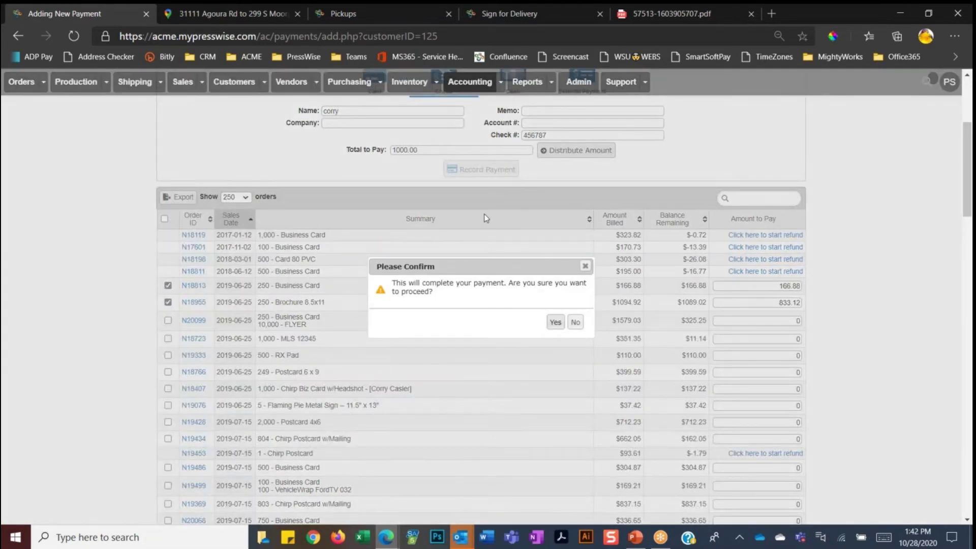
pyautogui.click(554, 323)
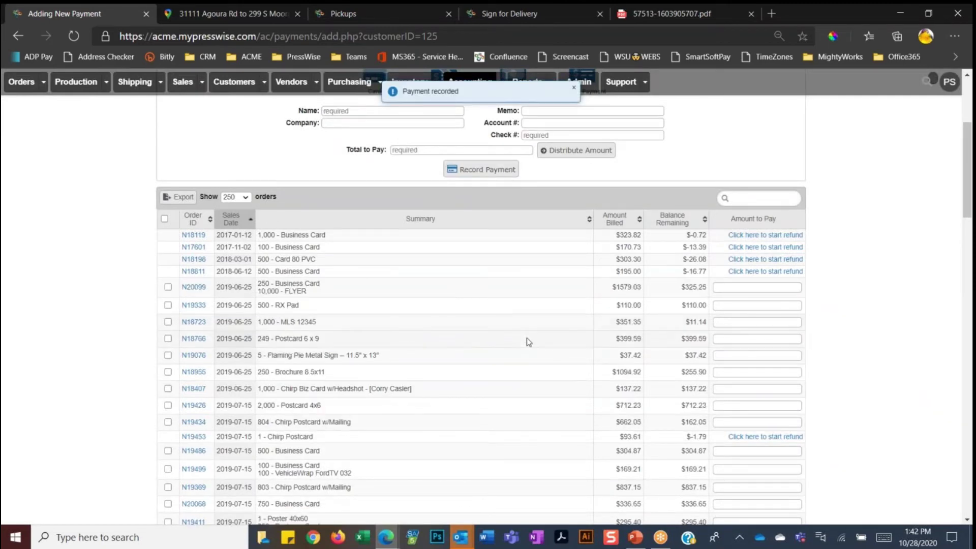
# - Open the accounting queue and review the shipped and closed orders with their invoice methods, payments and balances
pyautogui.scroll(5, 539, 335)
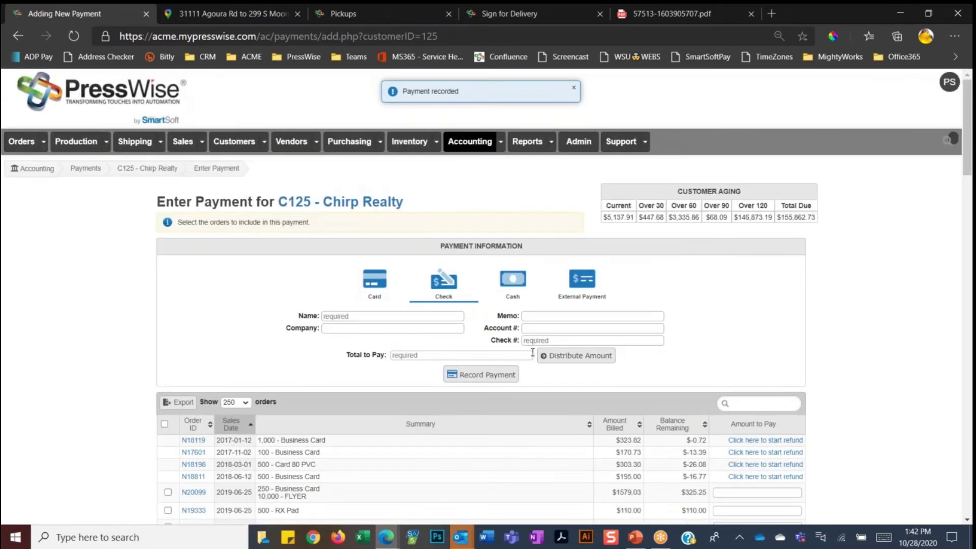
pyautogui.click(483, 140)
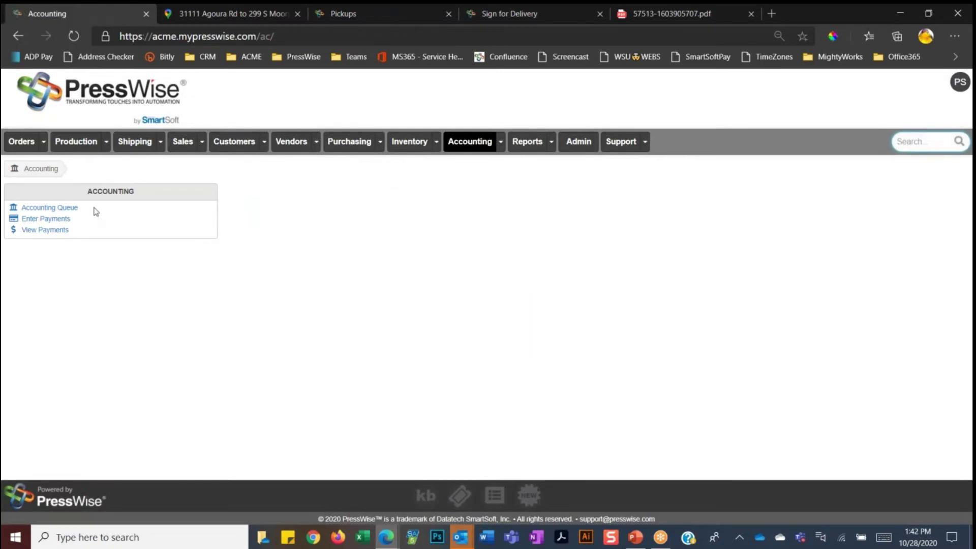
pyautogui.click(50, 207)
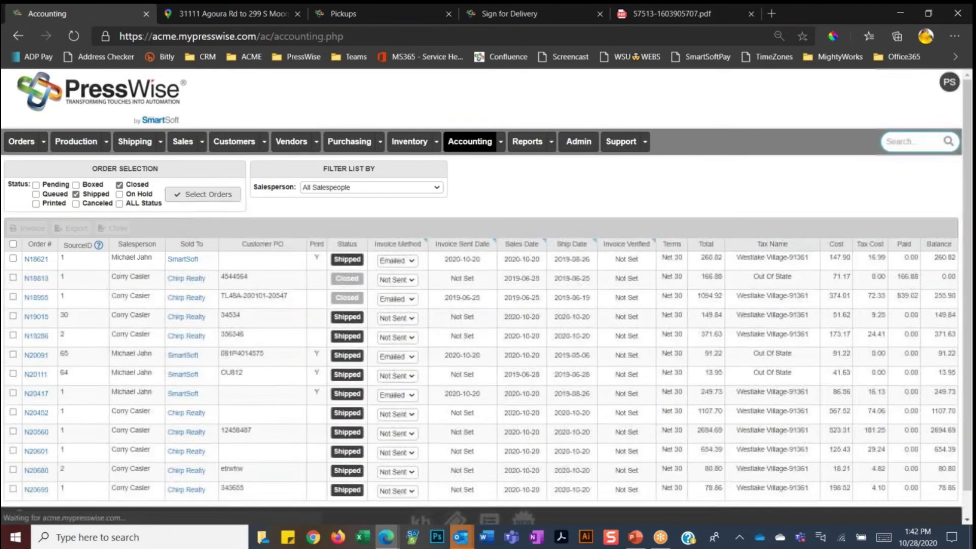
pyautogui.scroll(-1, 368, 319)
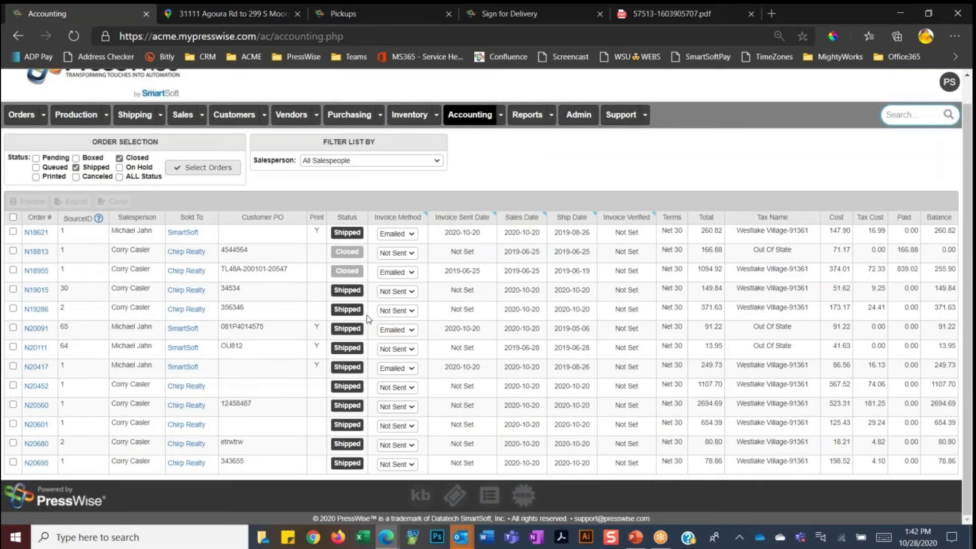